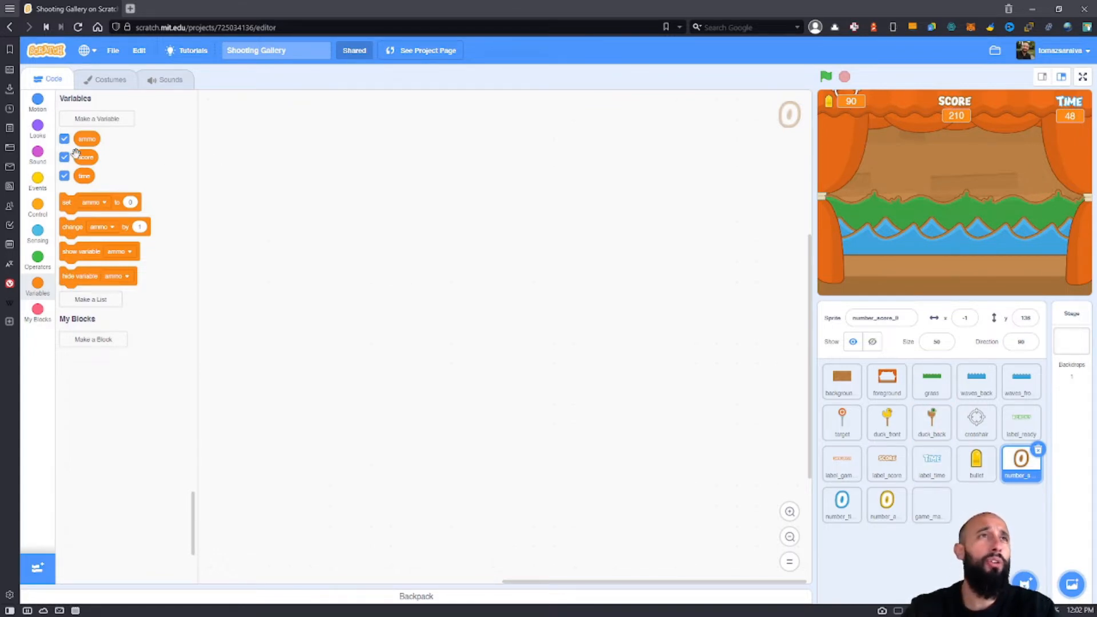
Review the variables and the digit costumes of the number_score_0 sprite in the Scratch project
click(61, 177)
click(61, 177)
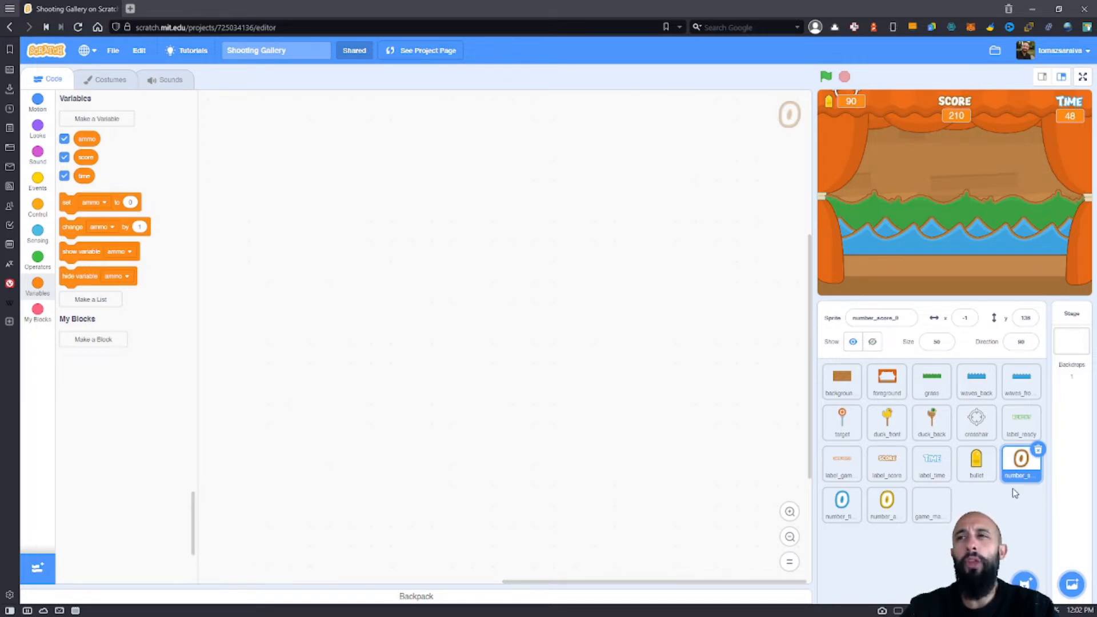
click(104, 79)
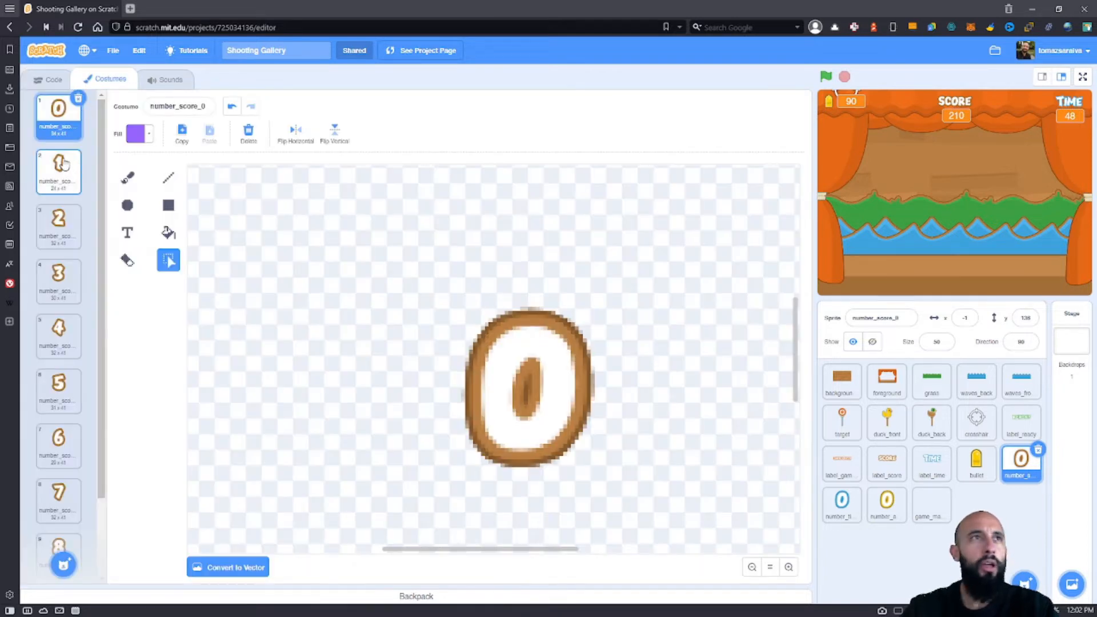
scroll(59, 182, down, 2)
click(63, 510)
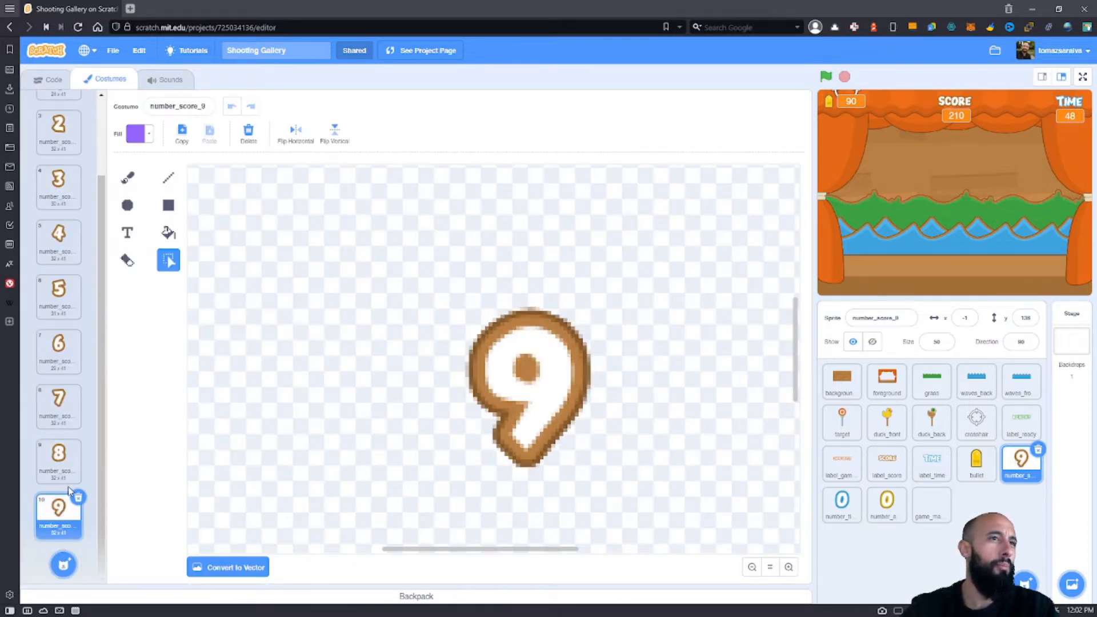
click(70, 463)
click(62, 407)
click(62, 352)
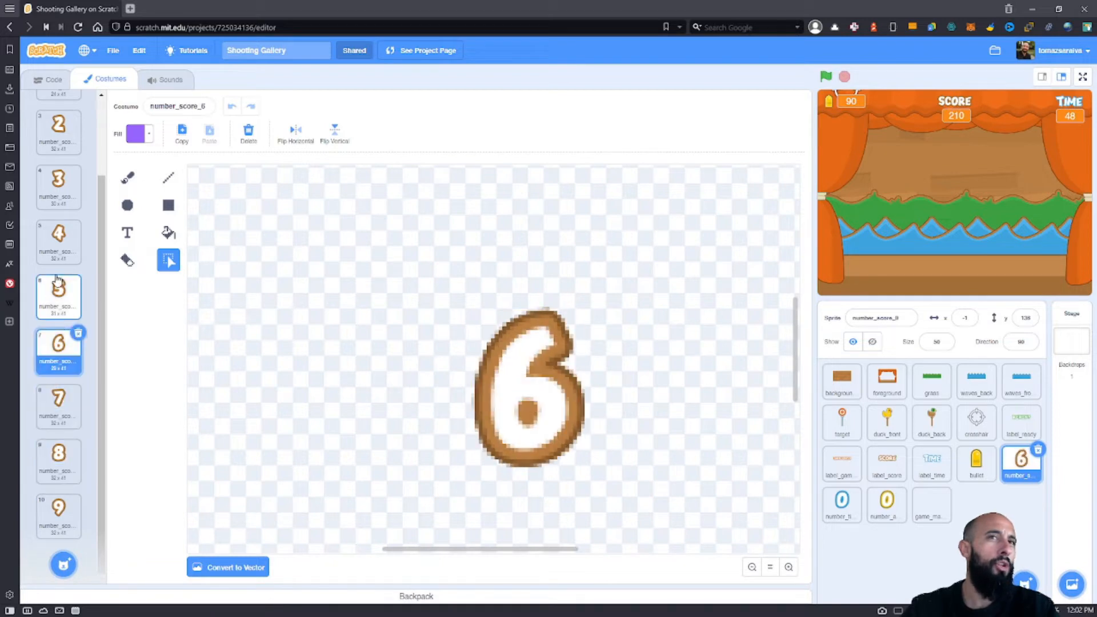
scroll(84, 246, up, 1)
scroll(84, 245, up, 1)
click(59, 117)
click(50, 80)
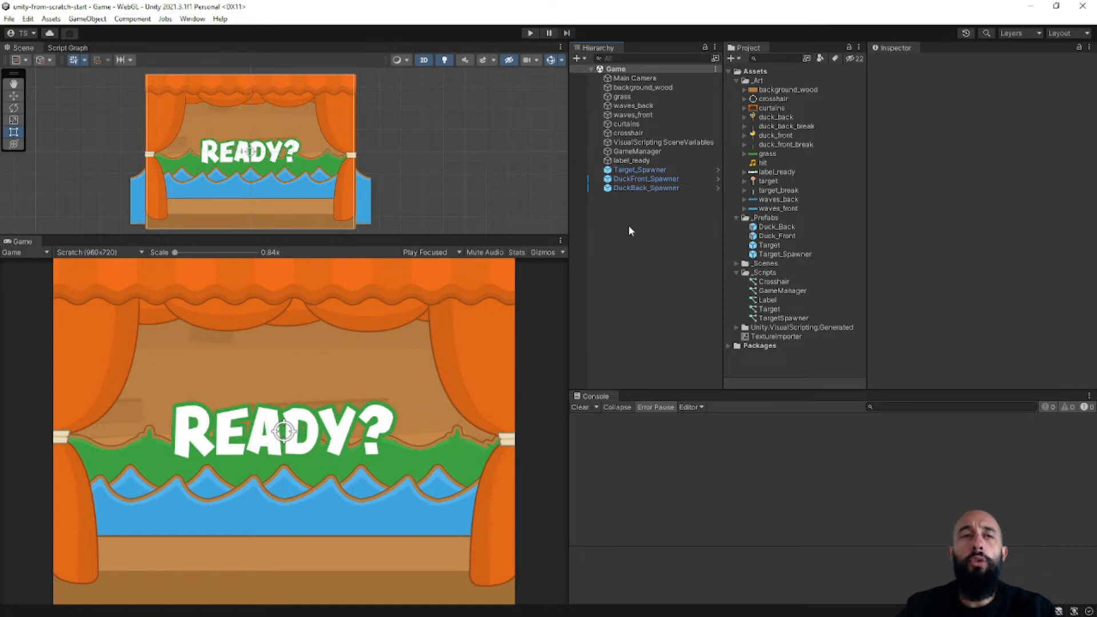
Switch to the Unity editor and collapse the _Prefabs, _Scripts and _Art asset folders
click(736, 217)
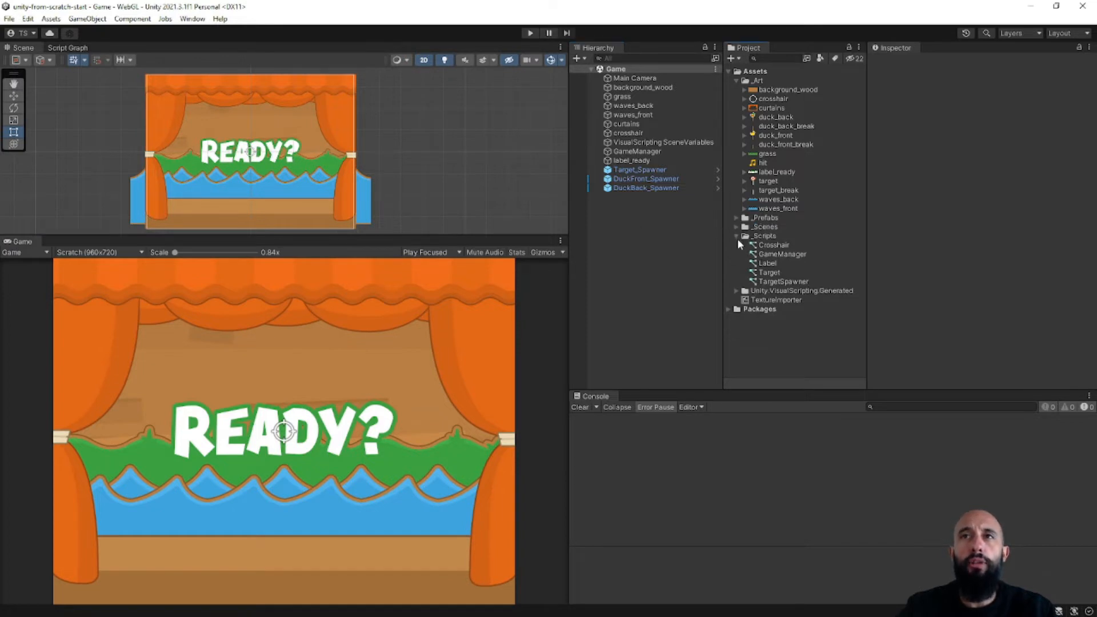
click(737, 236)
click(736, 80)
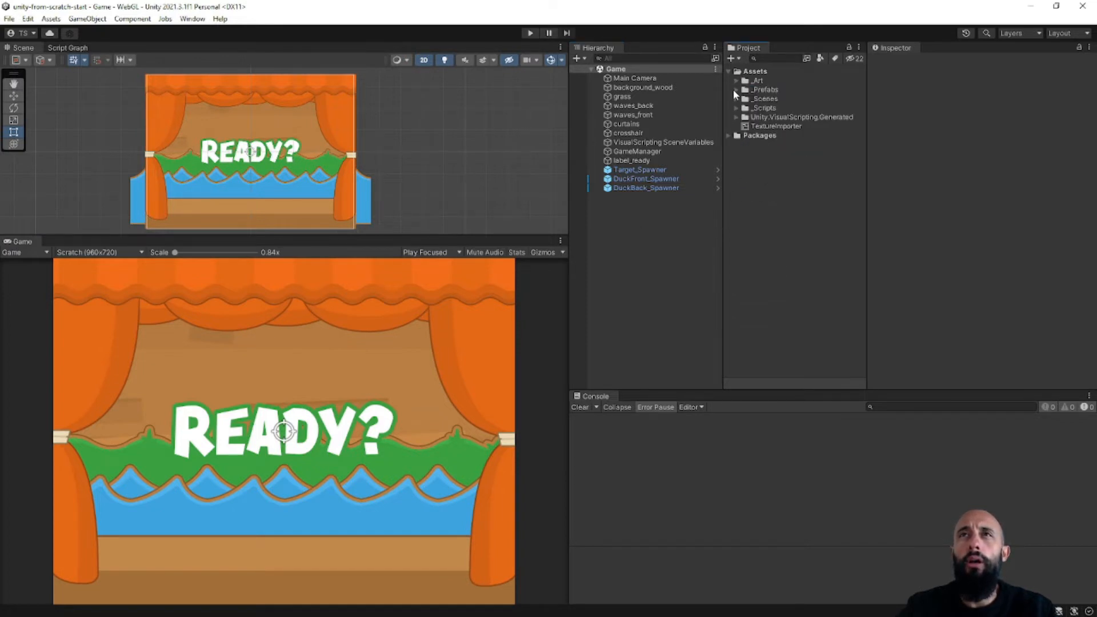
Add a UI Image to the Game scene
right_click(608, 220)
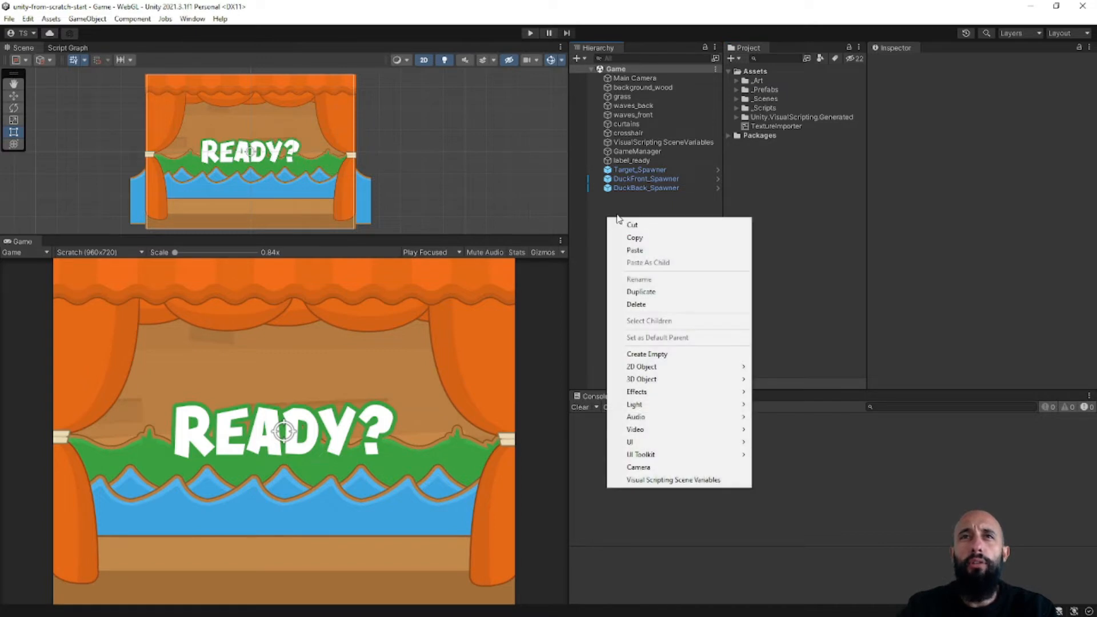
mouse_move(664, 408)
mouse_move(653, 445)
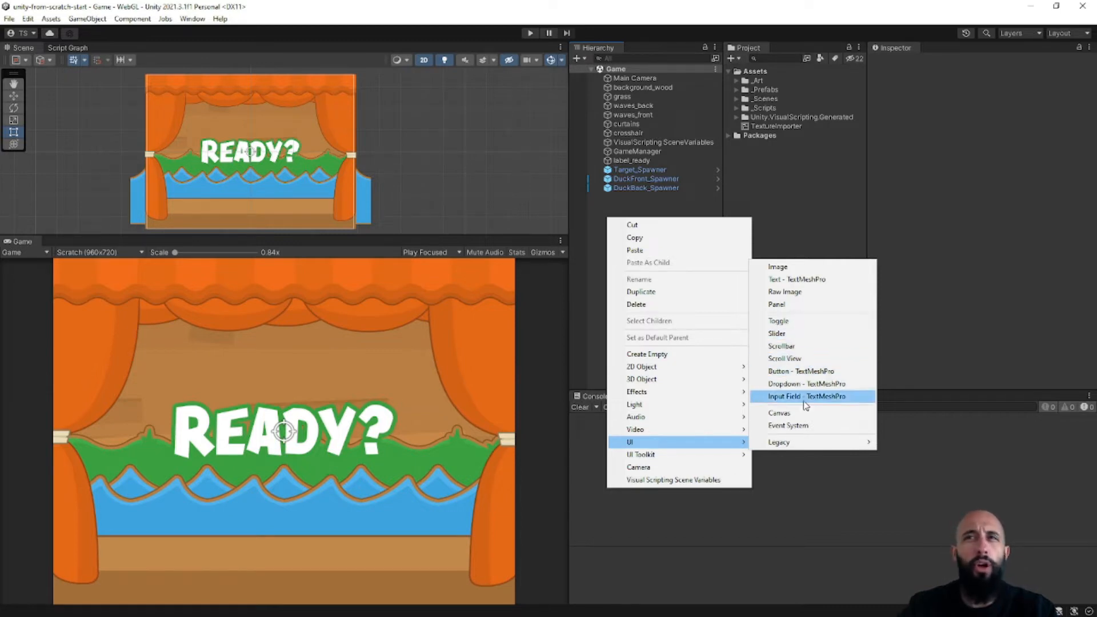
click(782, 268)
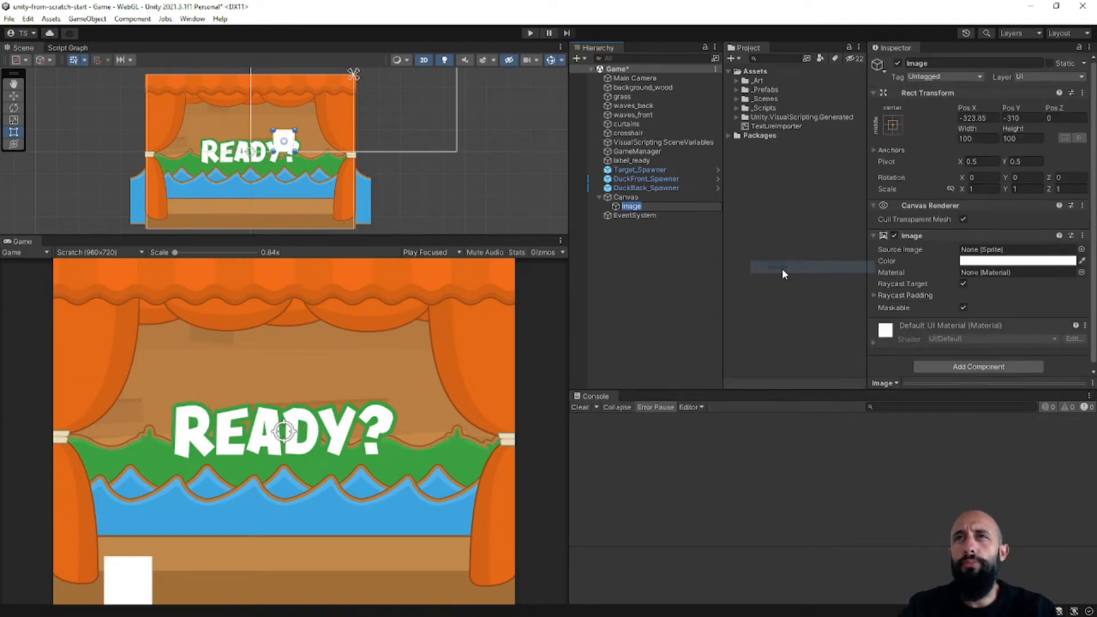
click(660, 259)
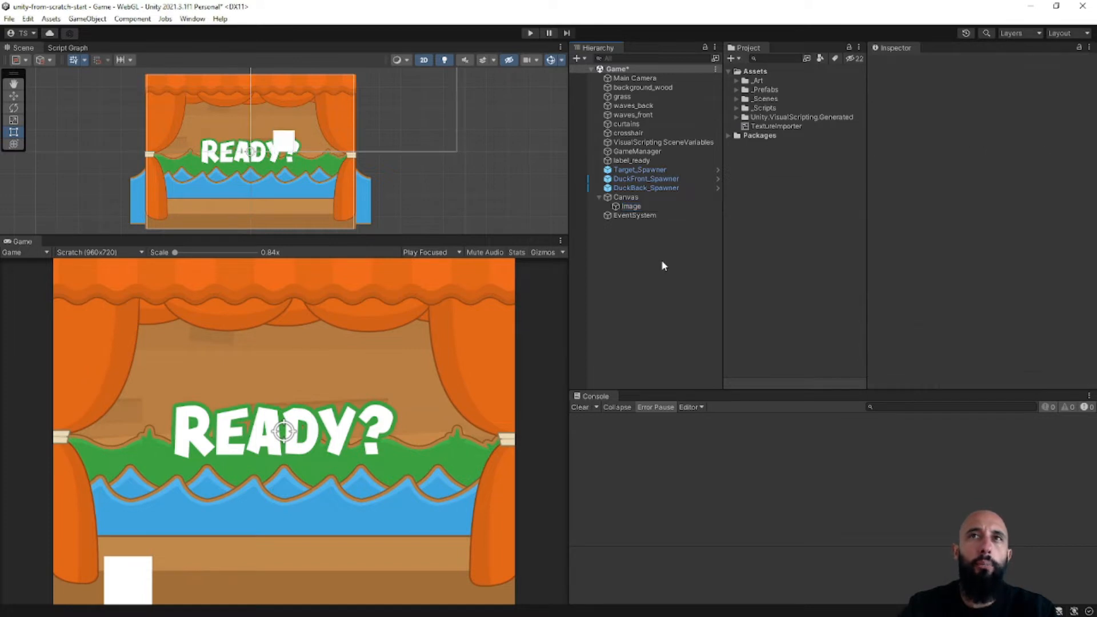
Examine the component settings of the new Canvas, its Image and the EventSystem
click(654, 197)
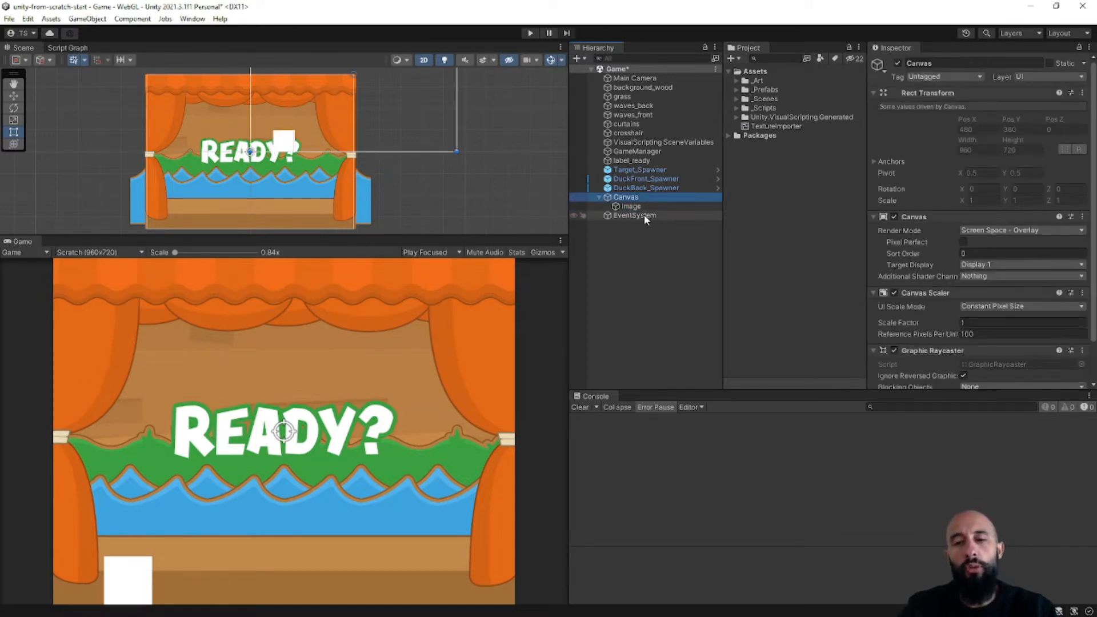
click(643, 209)
click(640, 197)
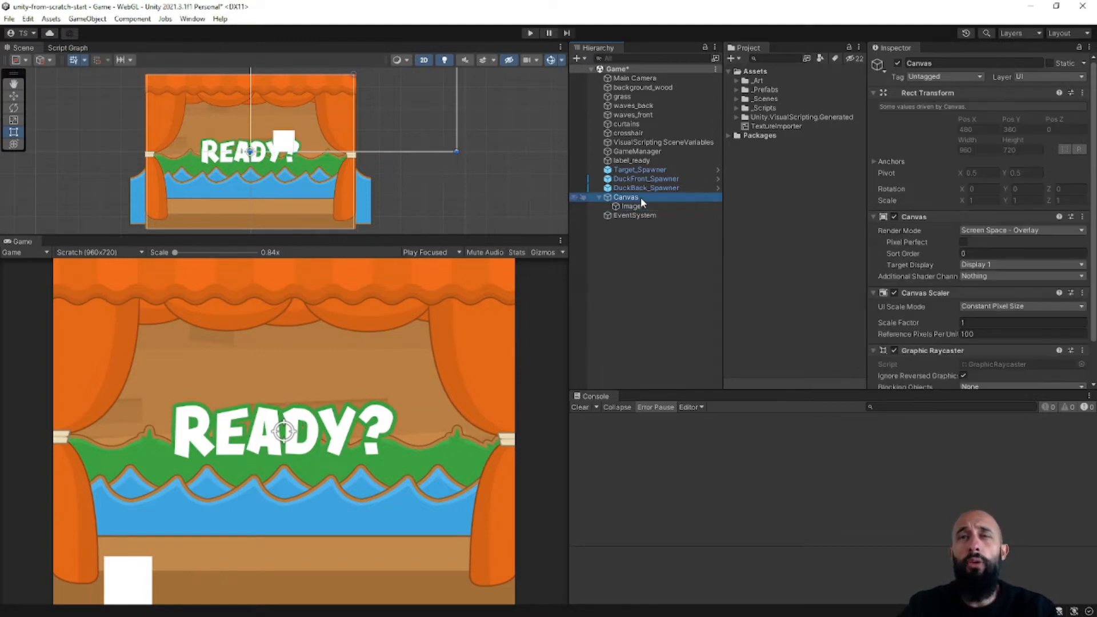
click(636, 213)
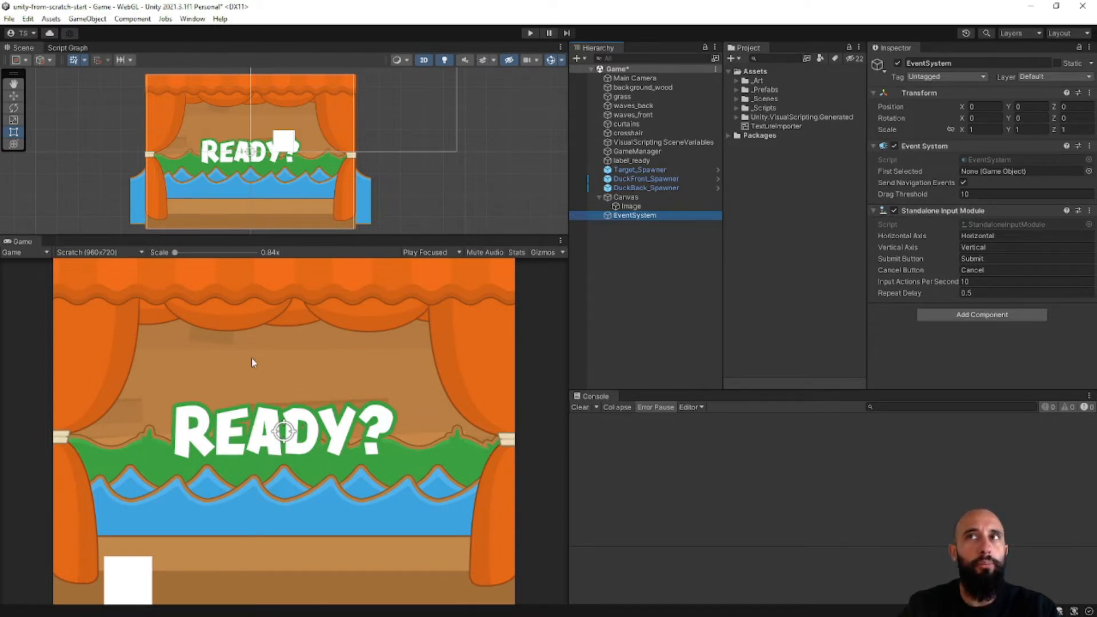
click(646, 198)
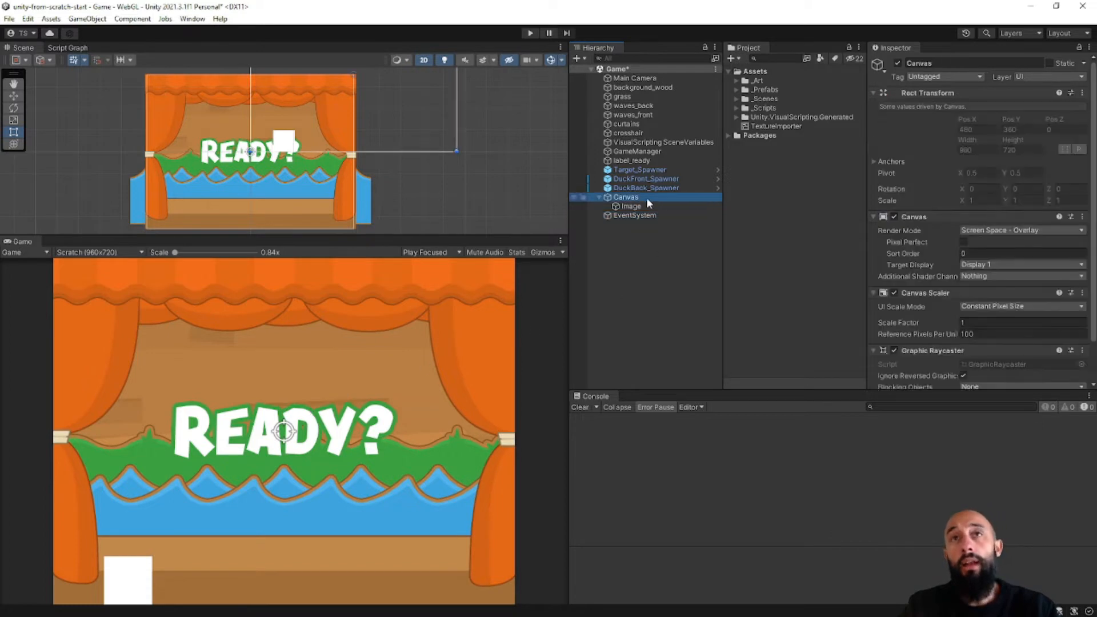
click(287, 384)
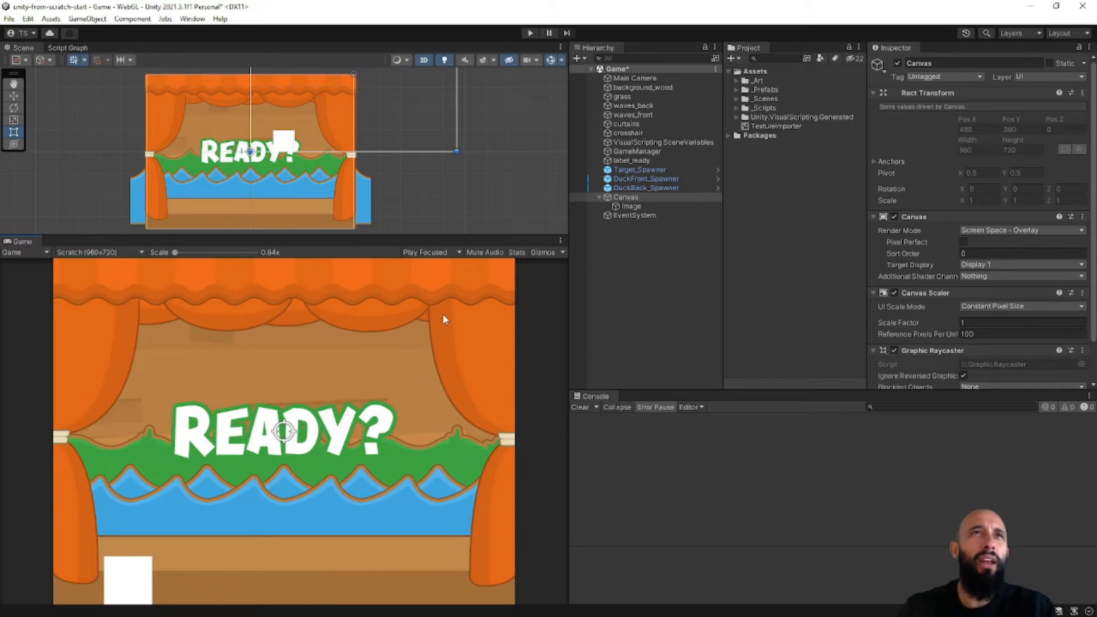
Compare the canvas outline with the stage artwork in the scene, first in 2D and in 3D perspective
scroll(377, 121, down, 1)
scroll(378, 128, down, 2)
middle_drag(374, 128, 376, 160)
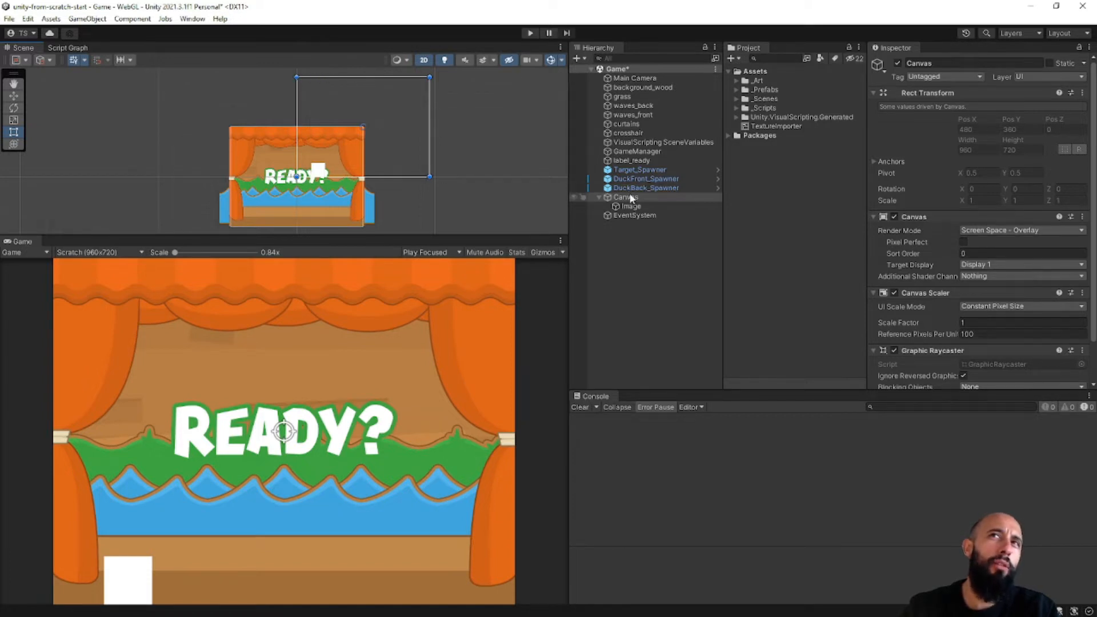
click(625, 235)
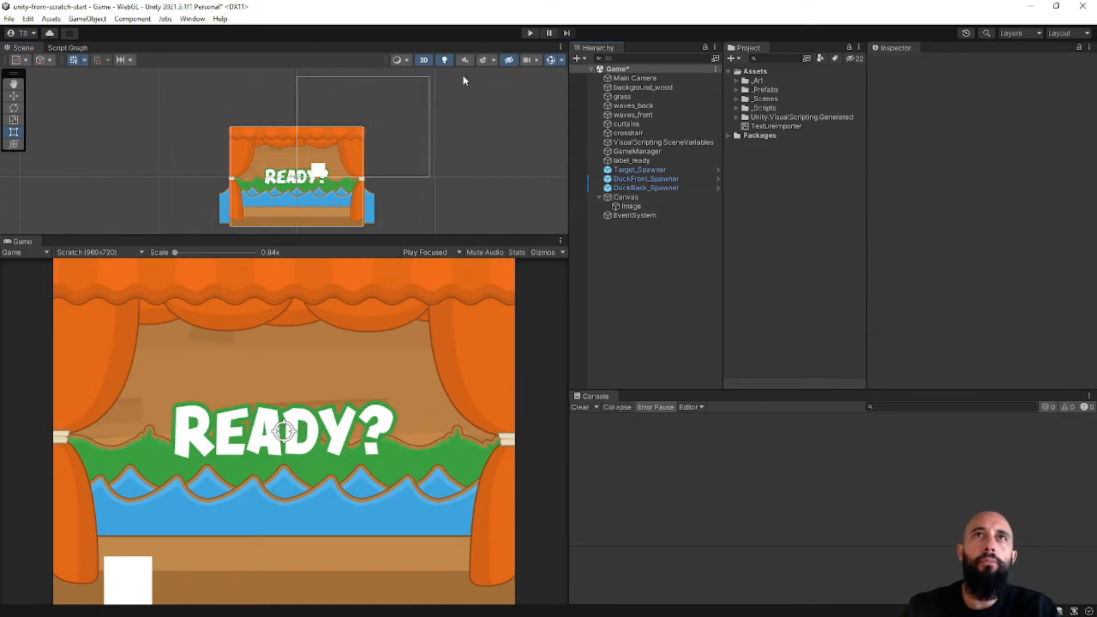
click(425, 60)
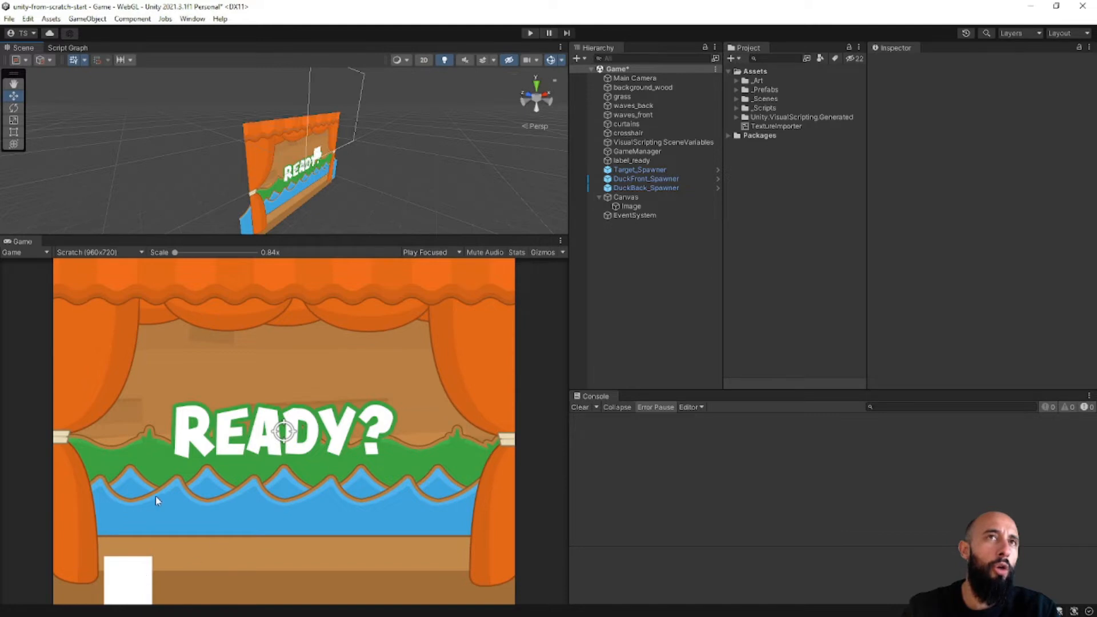
click(655, 198)
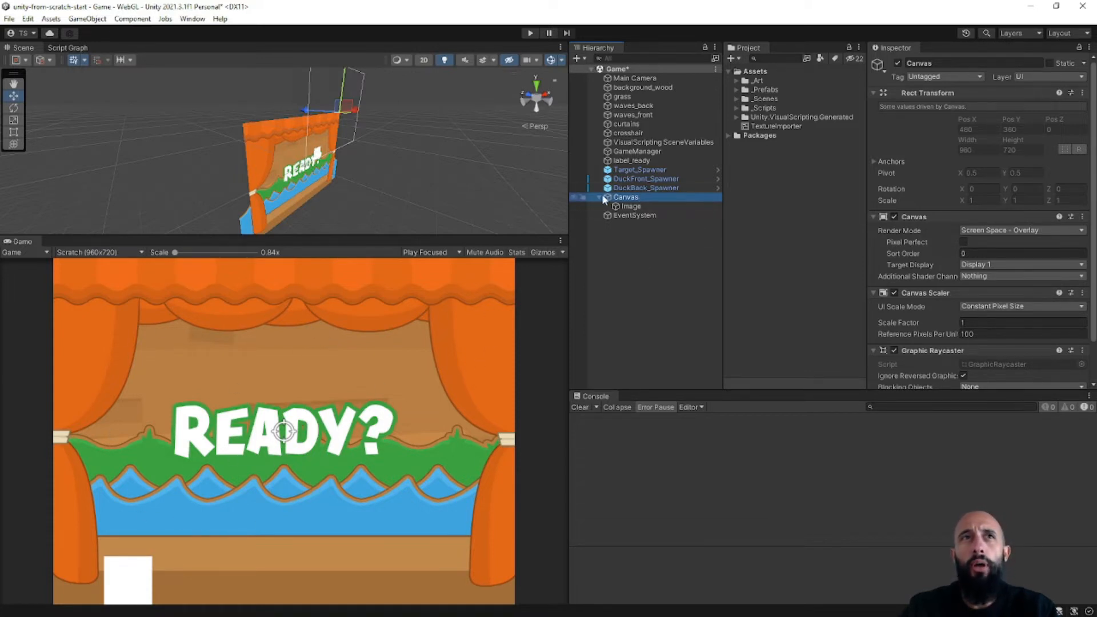
Try lowering the Main Camera to a Y position of about -199, and undo the move
click(632, 78)
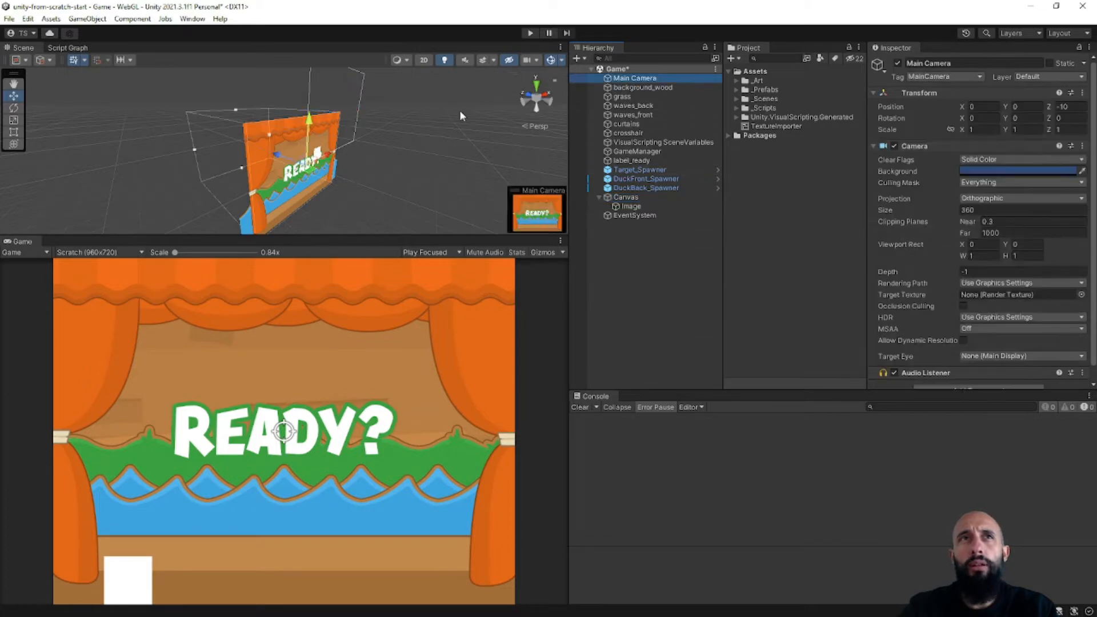
mouse_move(307, 154)
mouse_down()
mouse_move(309, 112)
mouse_move(308, 171)
mouse_move(310, 114)
mouse_move(297, 147)
mouse_up()
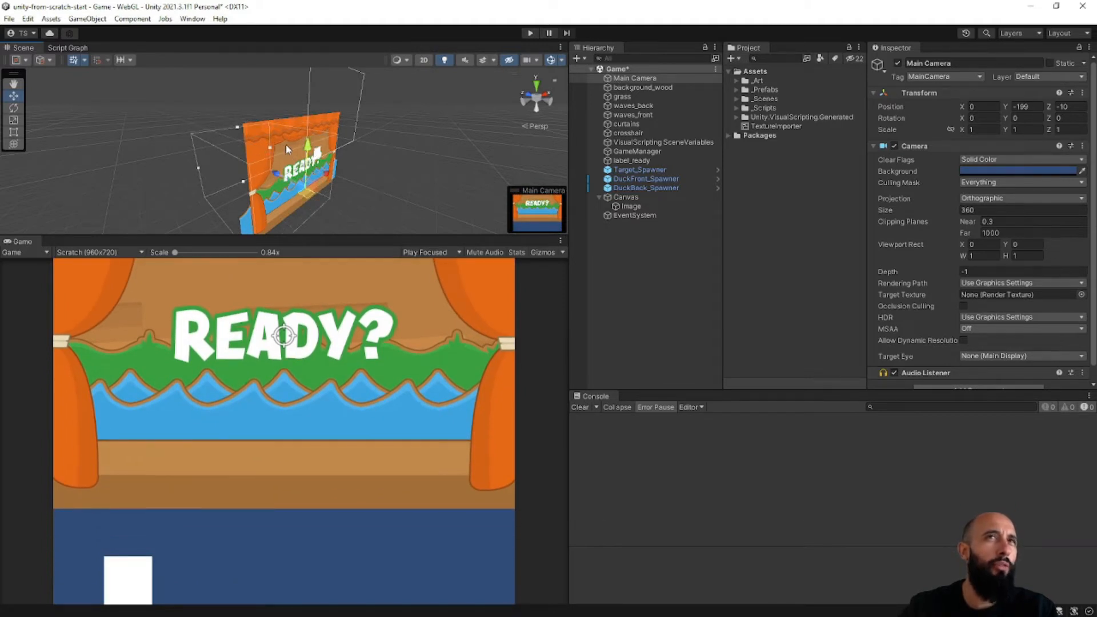
key(ctrl+z)
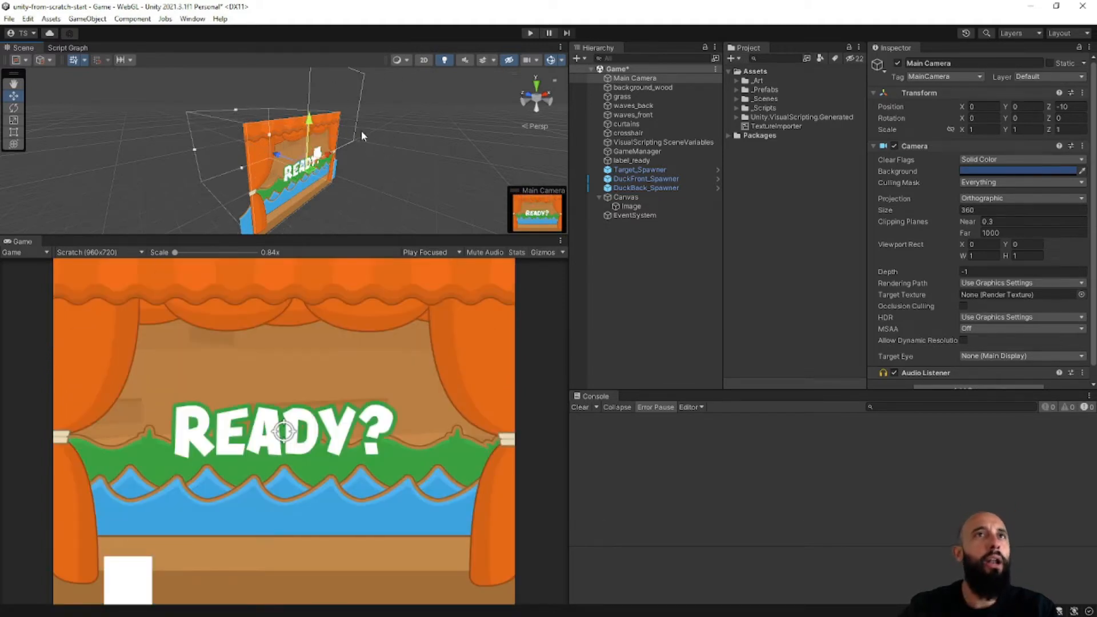
Inspect the Canvas from a different 3D angle and return the scene view to 2D, framed on the canvas
click(647, 197)
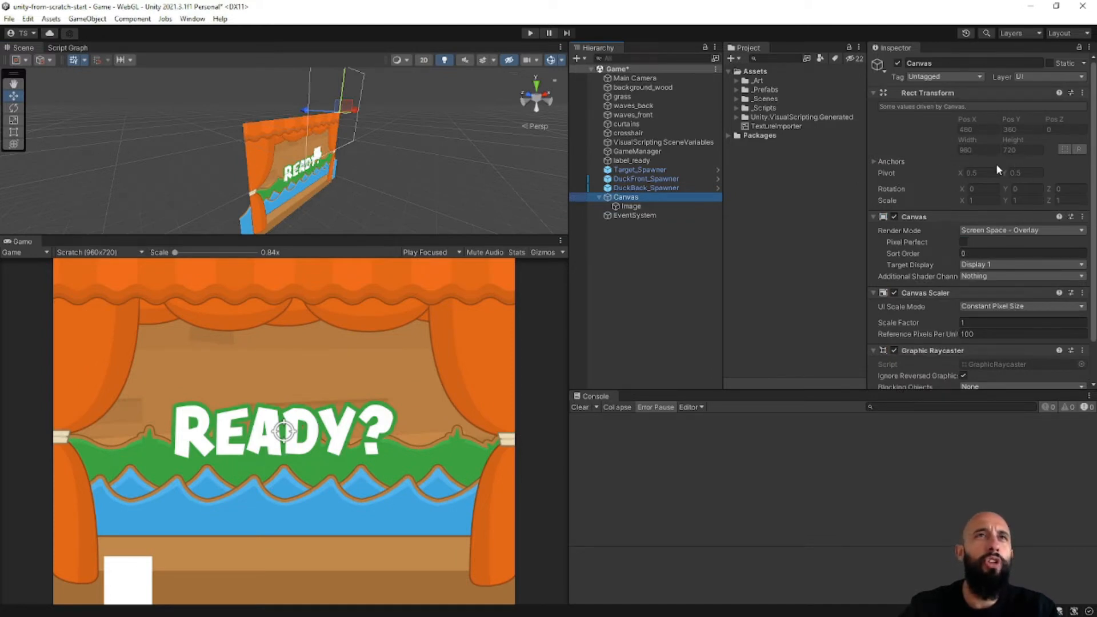
alt+drag(426, 168, 248, 141)
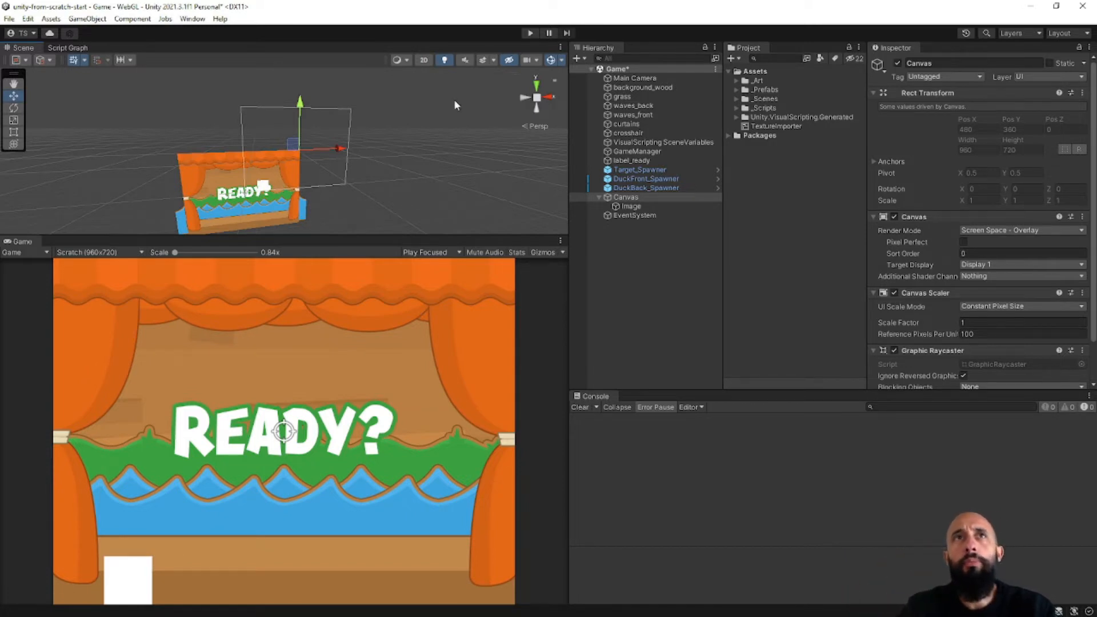
click(423, 60)
middle_drag(394, 114, 349, 70)
scroll(326, 86, up, 6)
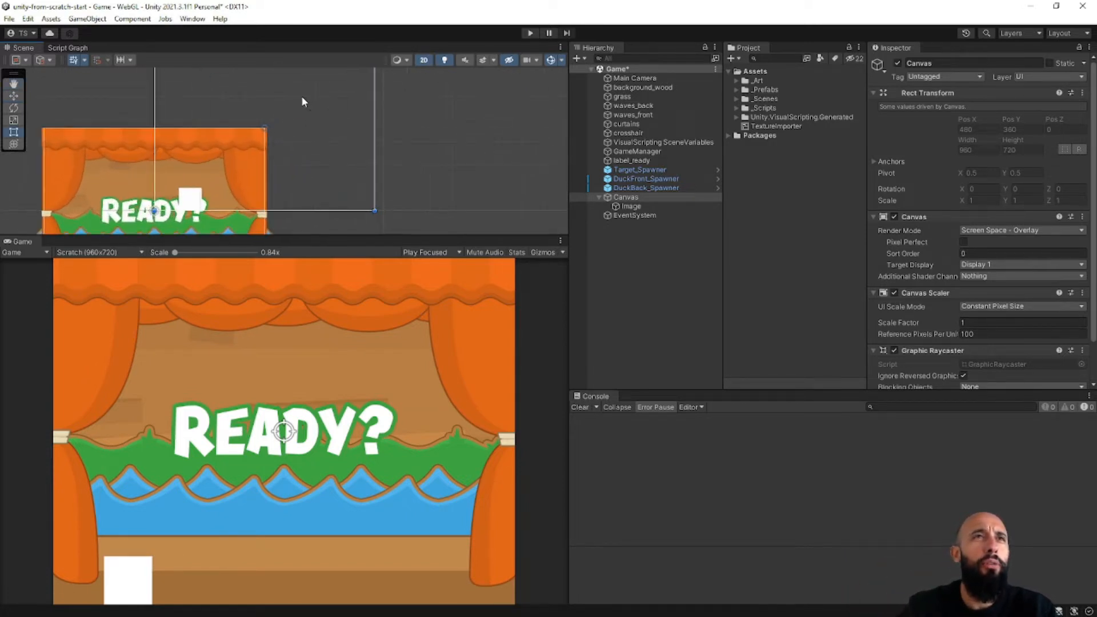
middle_drag(300, 95, 299, 121)
scroll(298, 121, down, 1)
Rename the Canvas's Image object as Image_Bullet
click(631, 206)
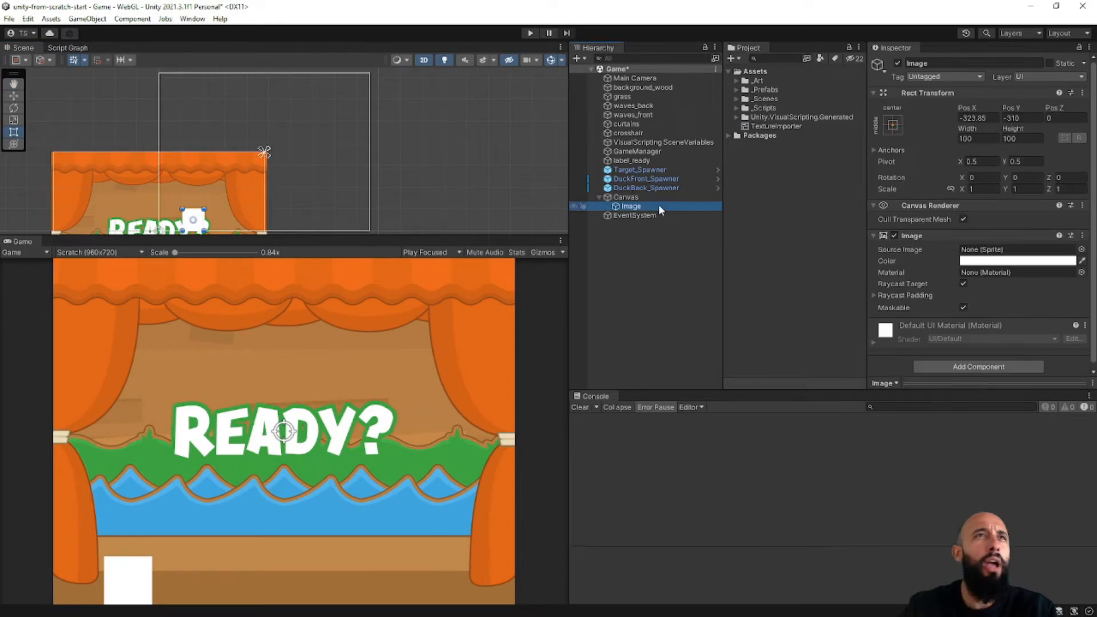
key(F2)
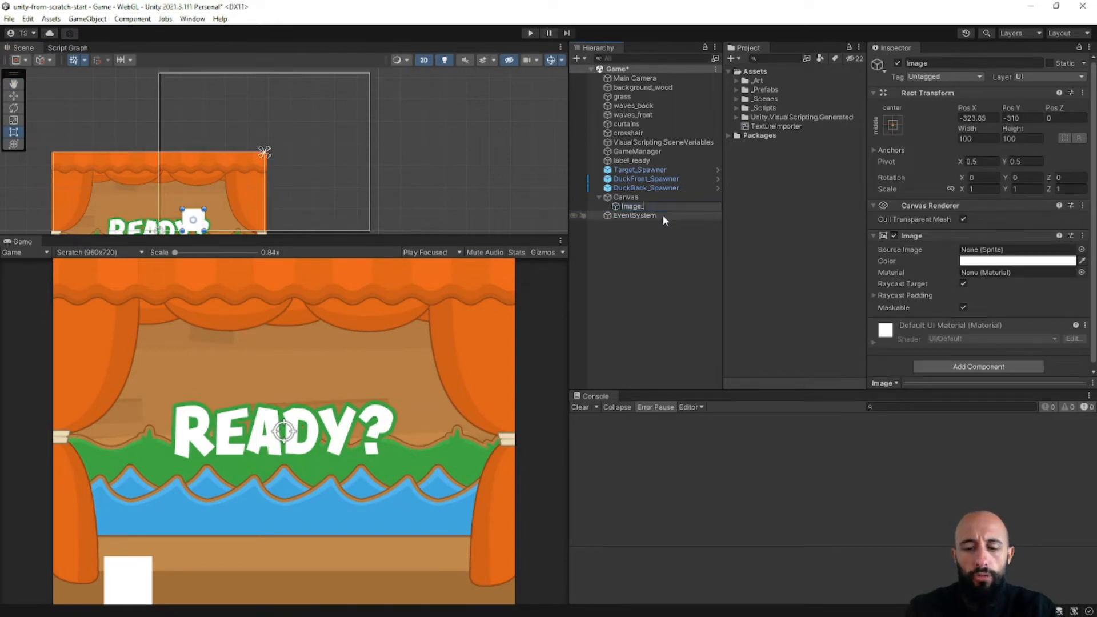
text(_Bullet)
key(Return)
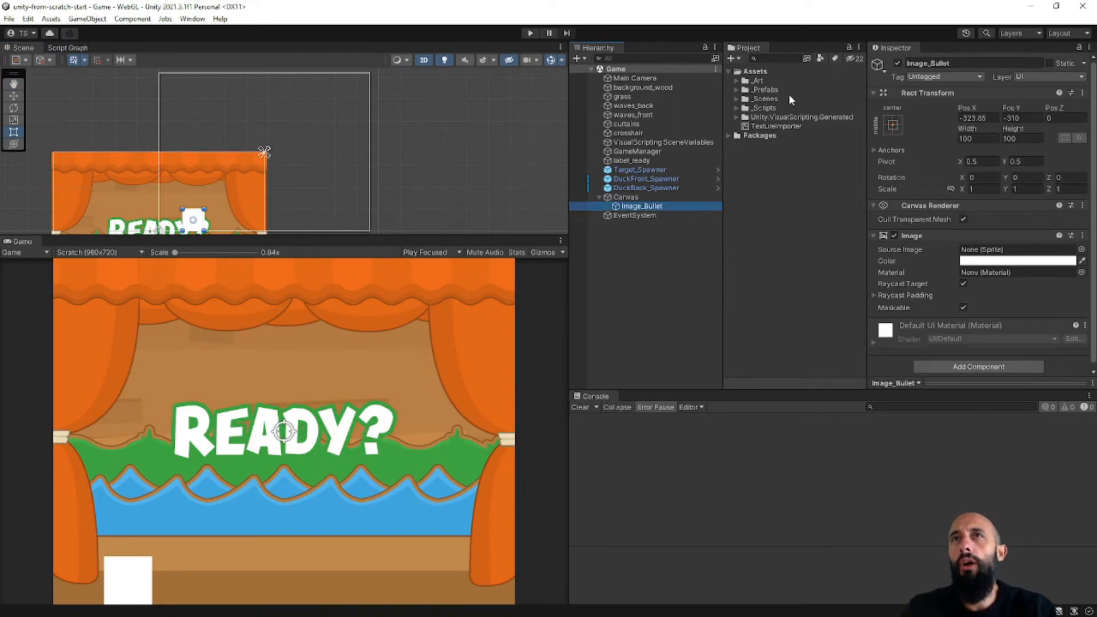
Import bullet.png, label_score.png and label_time.png from the assets directory into the _Art folder
double_click(745, 82)
right_click(762, 81)
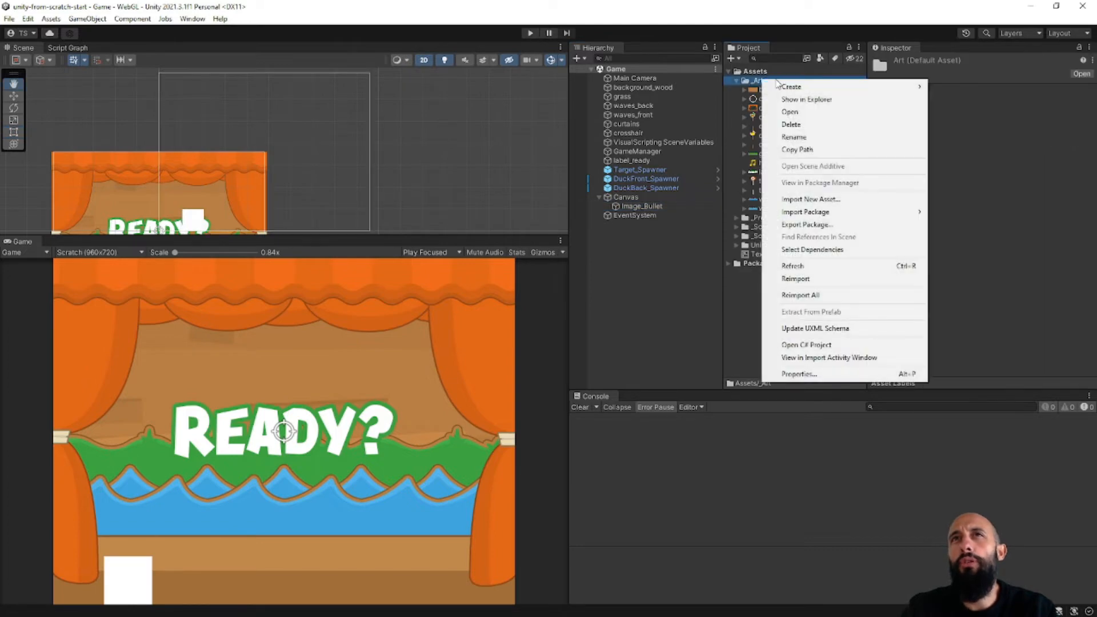
mouse_move(809, 92)
click(811, 199)
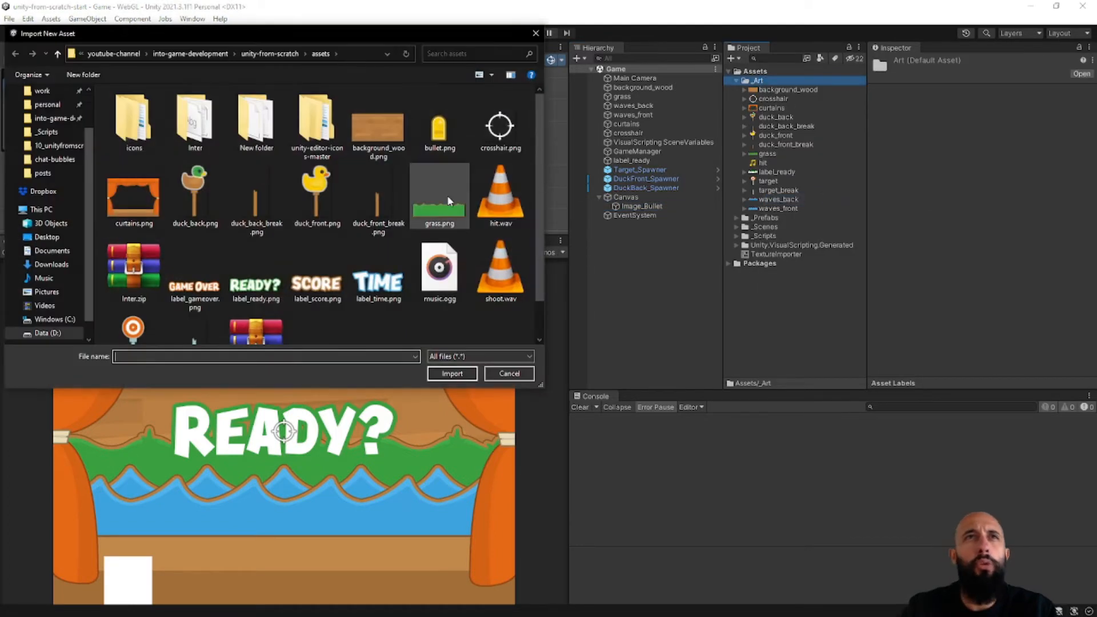
click(454, 150)
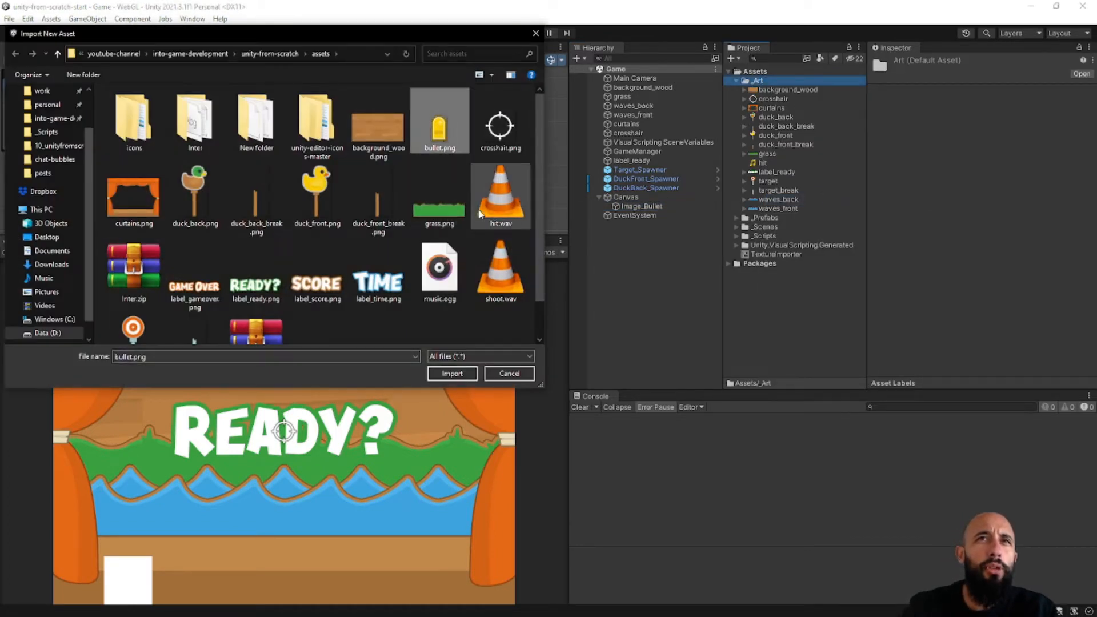
ctrl+click(377, 283)
ctrl+click(316, 286)
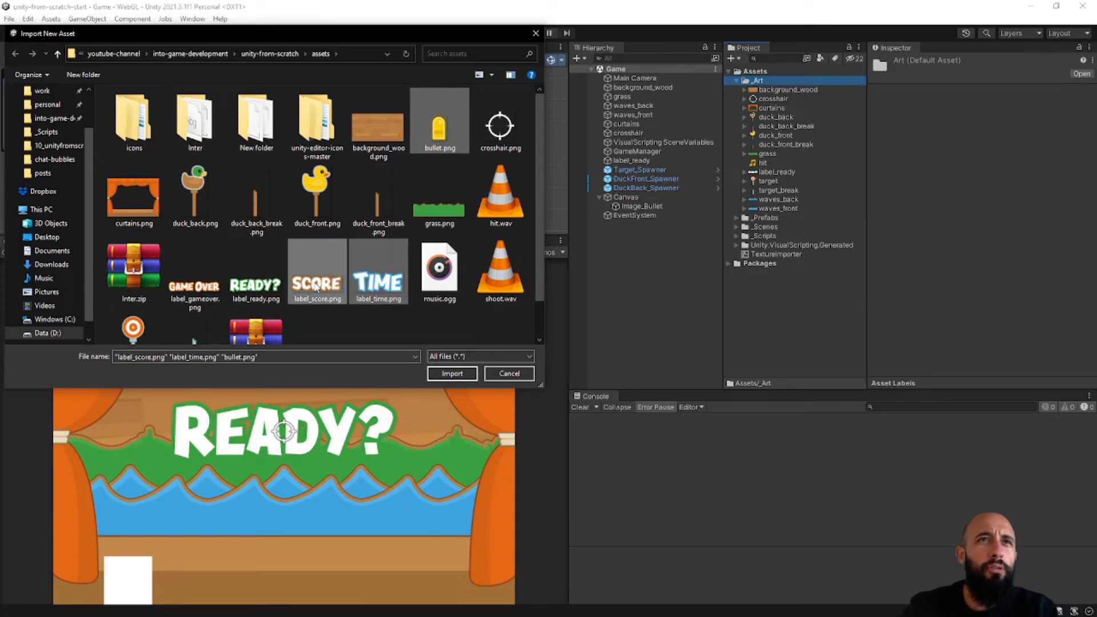
click(452, 373)
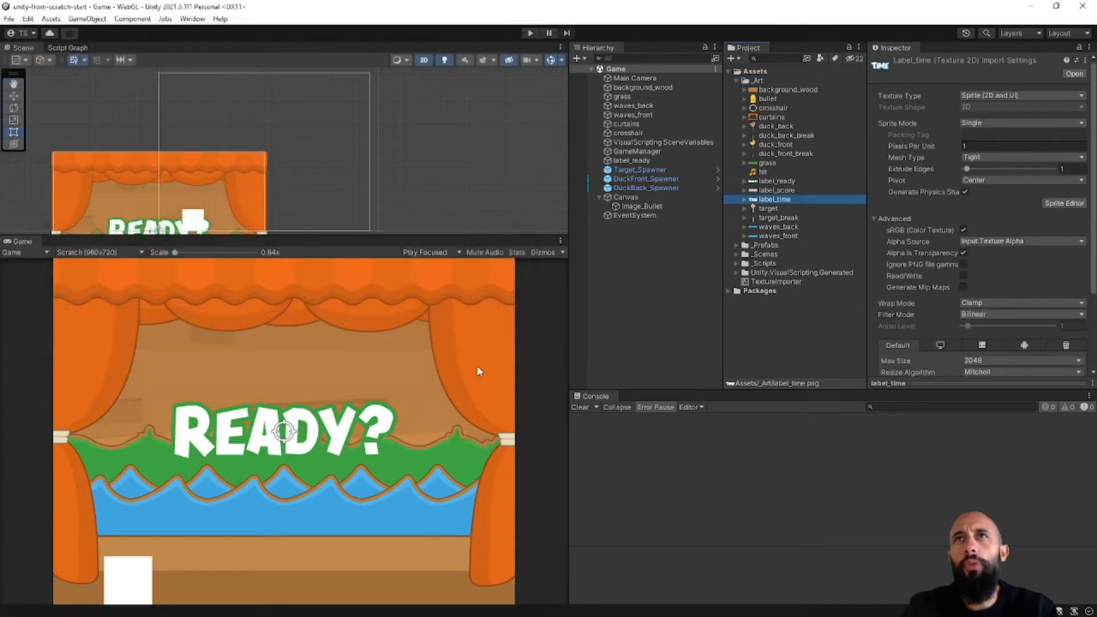
Assign the bullet sprite as the source image of Image_Bullet
click(641, 206)
drag(953, 208, 1006, 249)
click(624, 238)
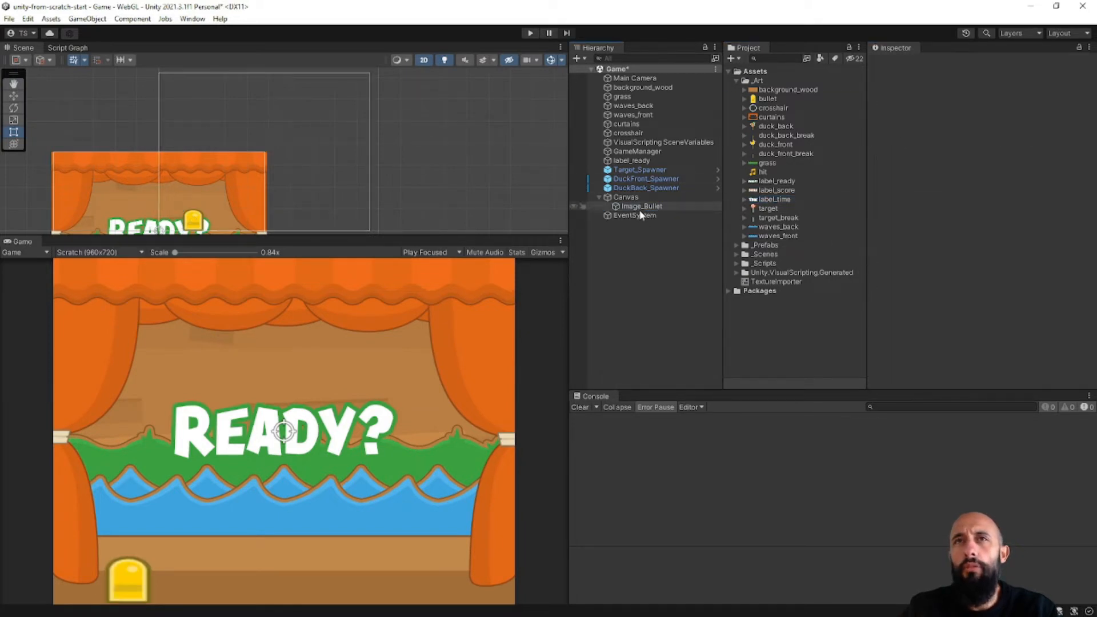
Compare Image_Bullet's Rect Transform and Image components with GameManager's Transform and label_ready's Sprite Renderer
click(643, 197)
click(652, 206)
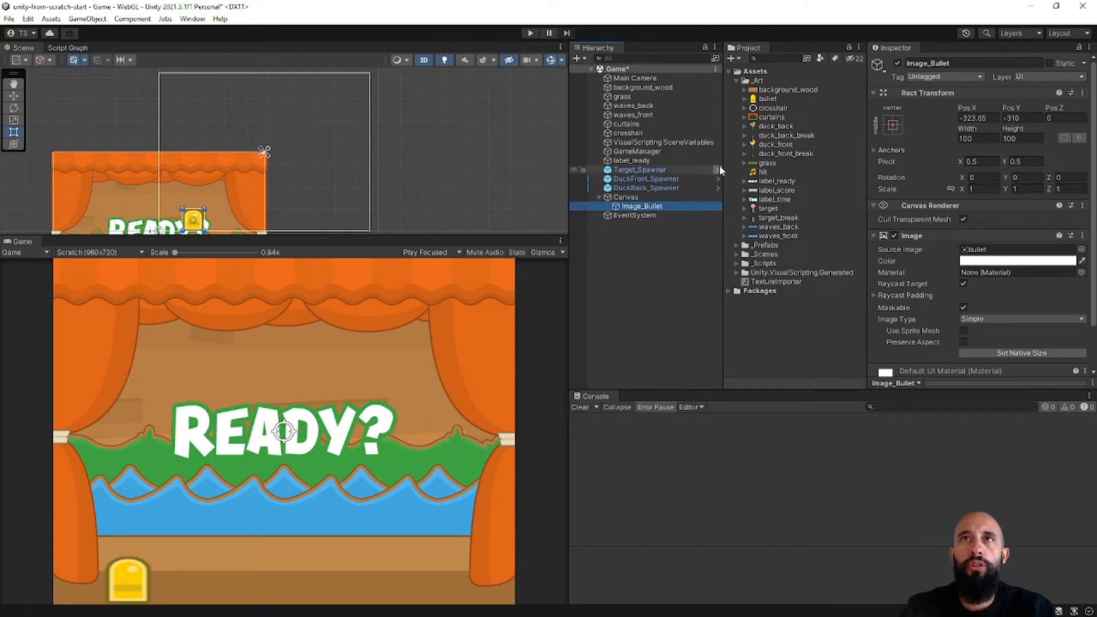
click(638, 152)
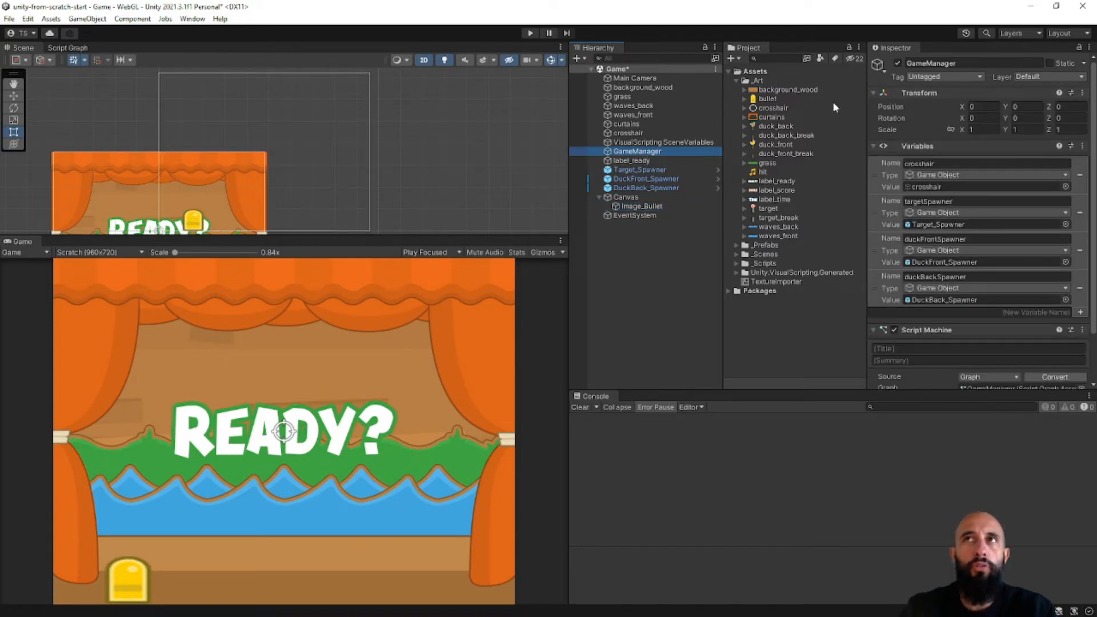
click(641, 206)
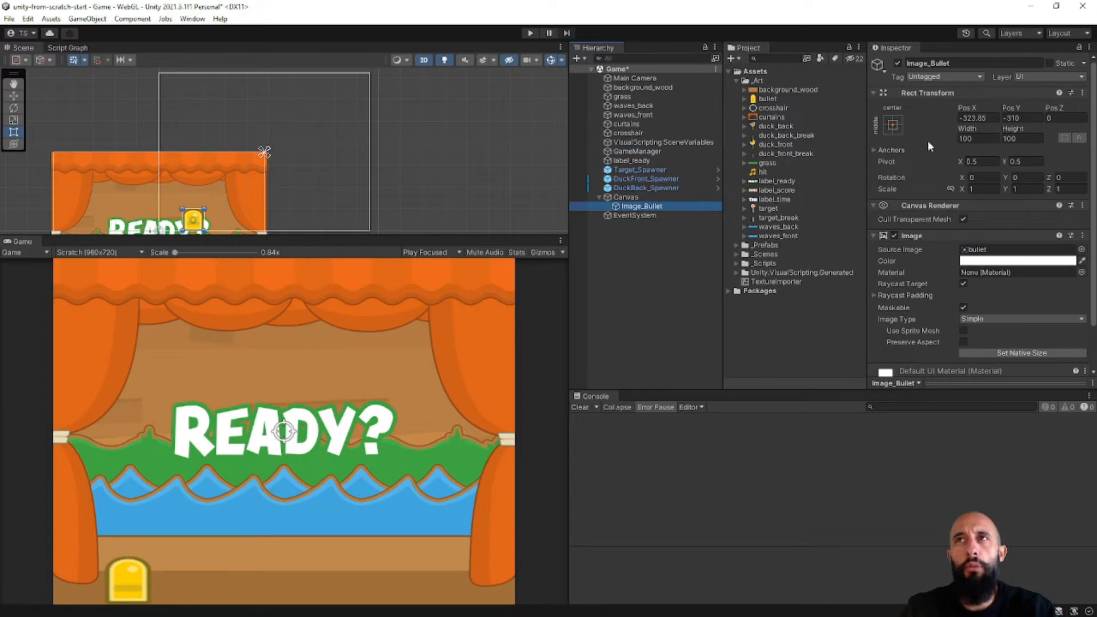
click(917, 238)
click(917, 237)
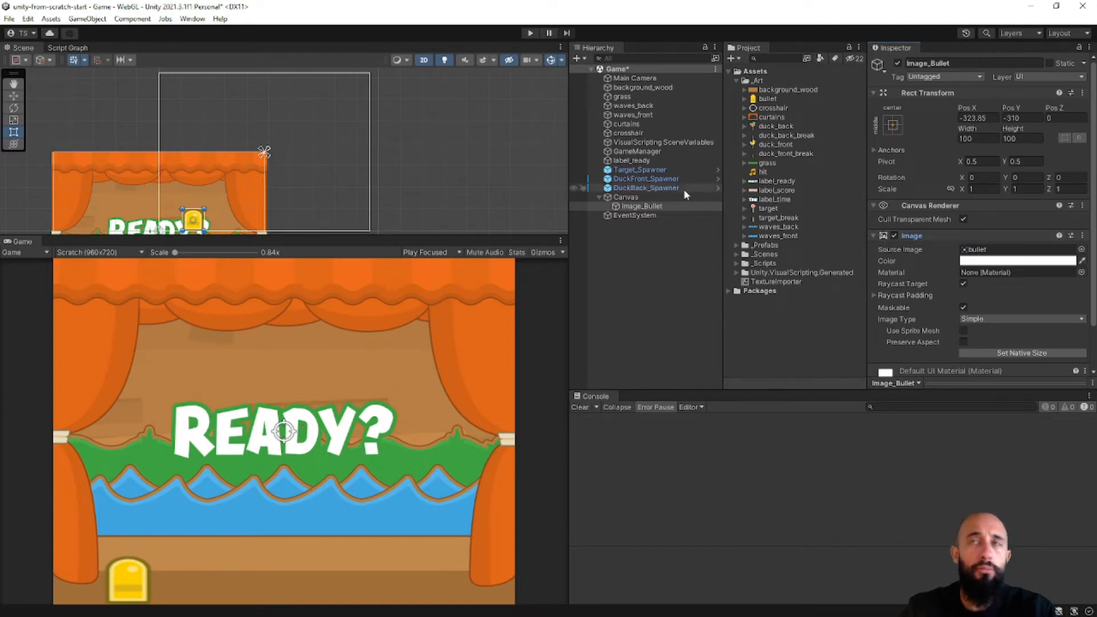
click(649, 161)
click(919, 148)
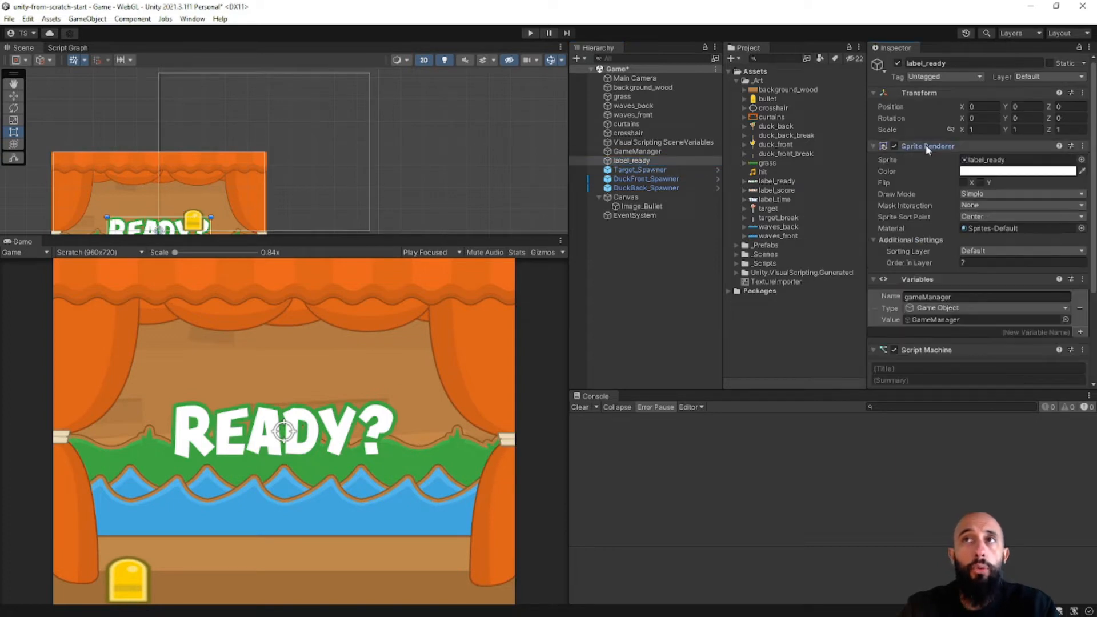
click(641, 206)
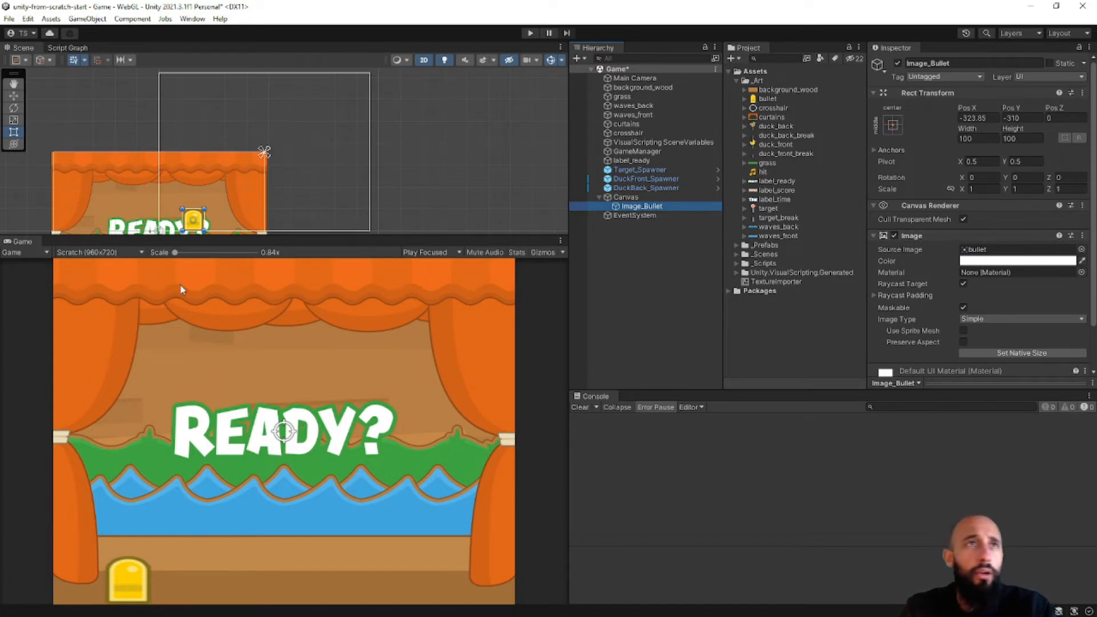
Enable Preserve Aspect on Image_Bullet's Image component
middle_drag(310, 171, 358, 136)
scroll(313, 135, up, 5)
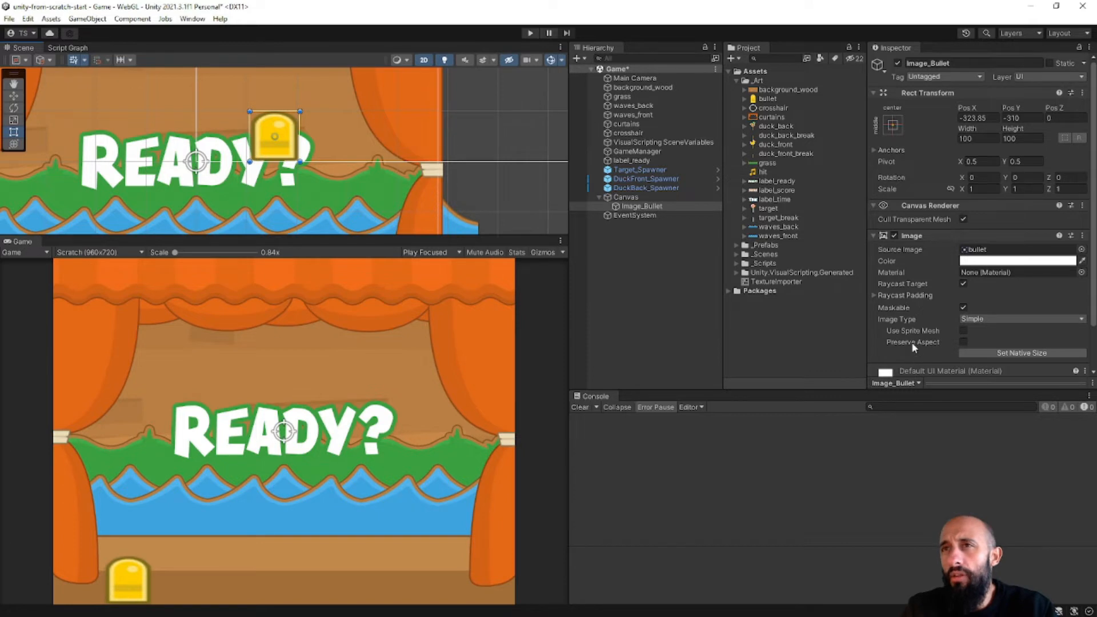
click(963, 343)
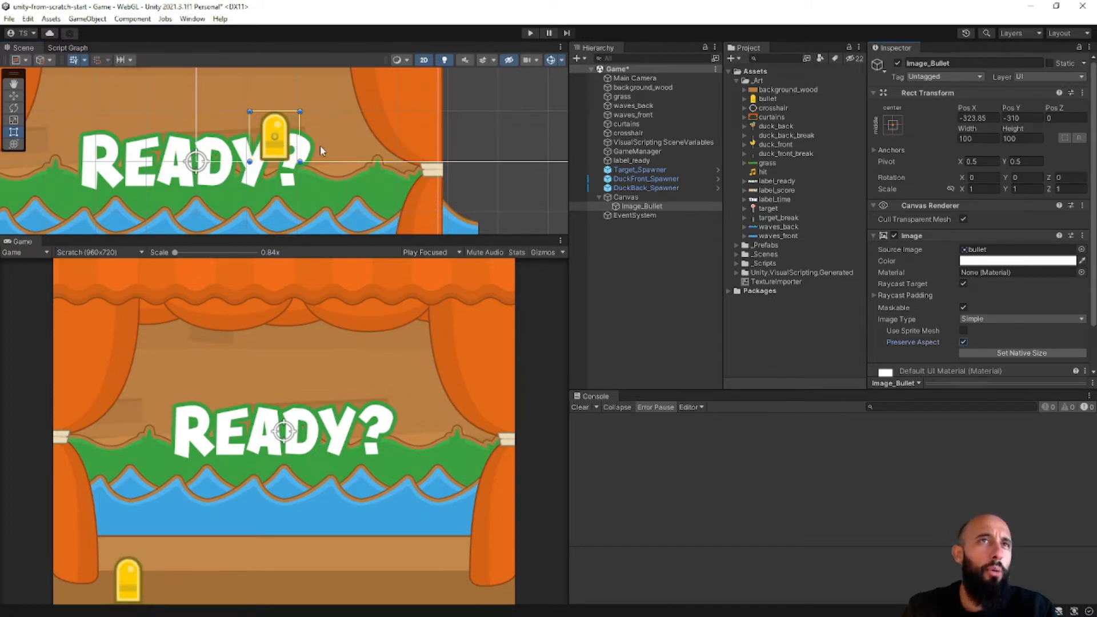
Move Image_Bullet around the canvas with the Rect Tool, ending near its centre at about X 16, Y -121
scroll(319, 150, down, 3)
scroll(308, 194, down, 2)
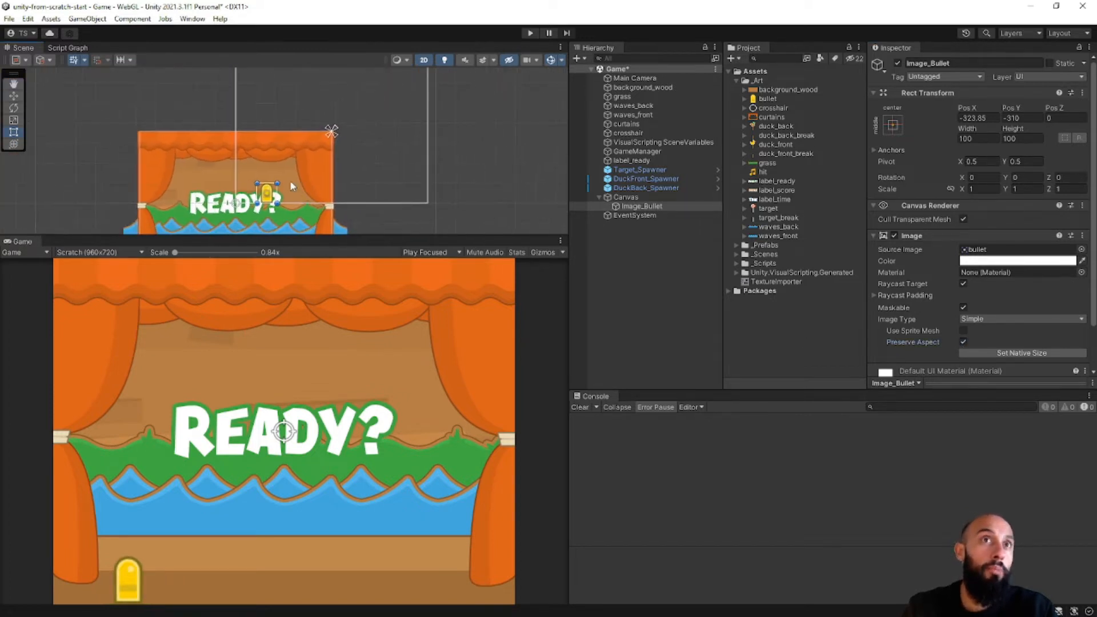
mouse_move(278, 181)
mouse_down()
mouse_move(325, 116)
mouse_move(294, 120)
mouse_move(296, 176)
mouse_move(284, 182)
mouse_move(330, 124)
mouse_move(276, 186)
mouse_up()
scroll(278, 196, up, 2)
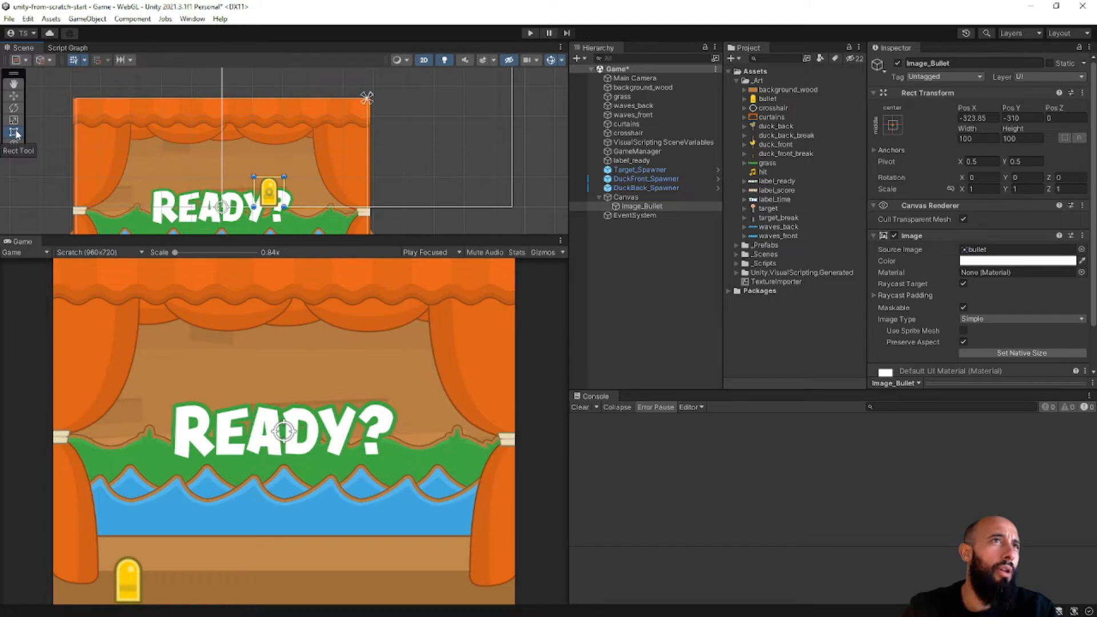
drag(271, 190, 301, 120)
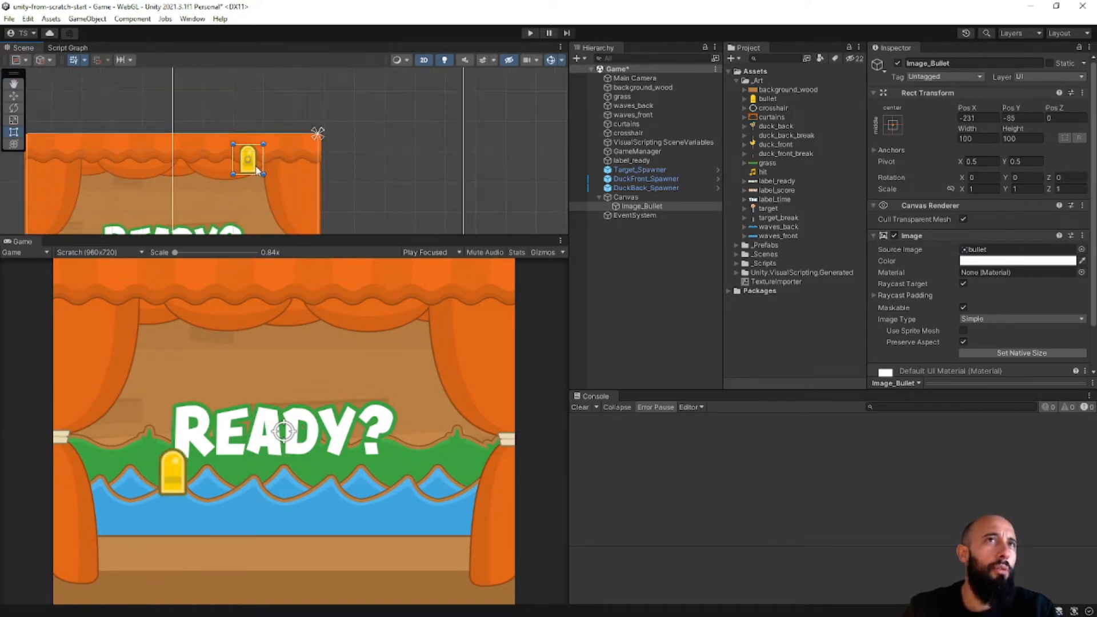
drag(257, 170, 335, 176)
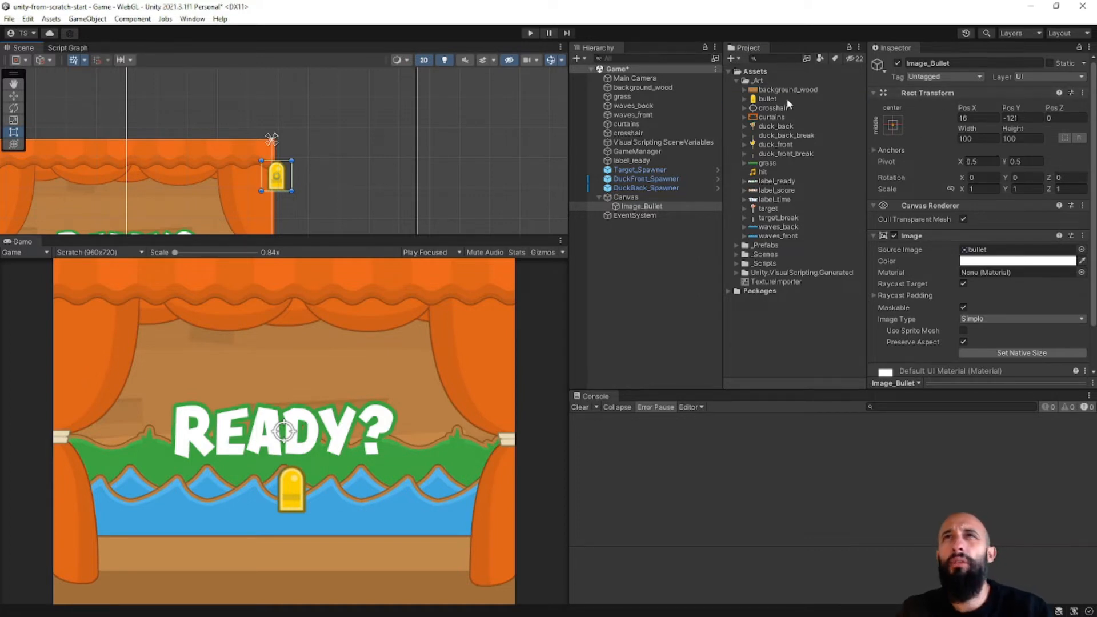
Check the pixel dimensions of Image_Bullet's source texture in the bullet asset's preview
double_click(978, 249)
drag(941, 379, 952, 257)
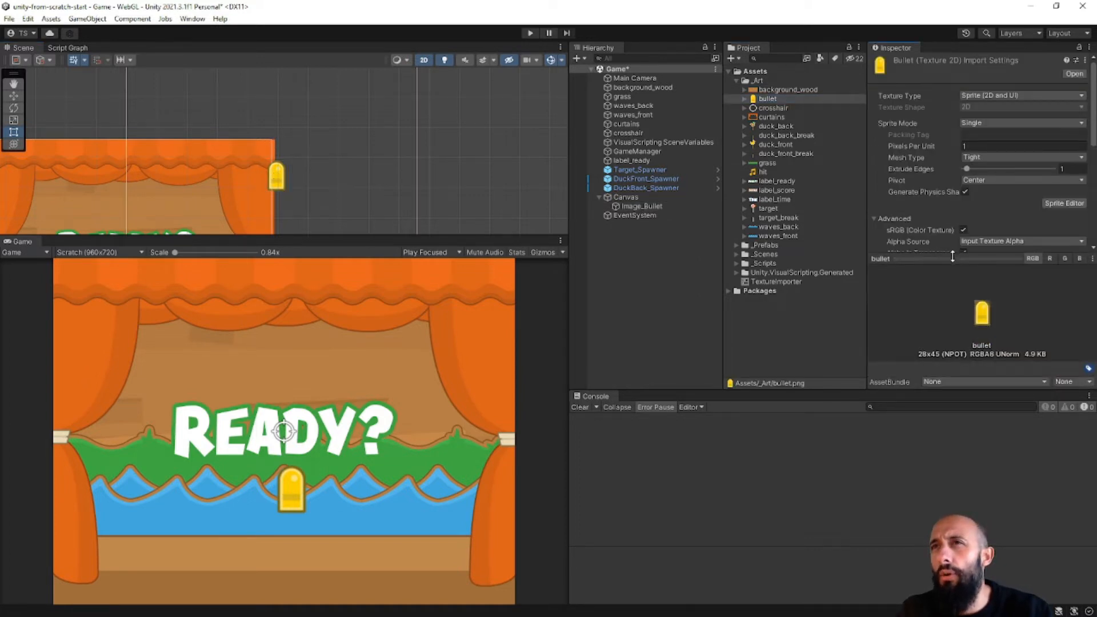
click(776, 99)
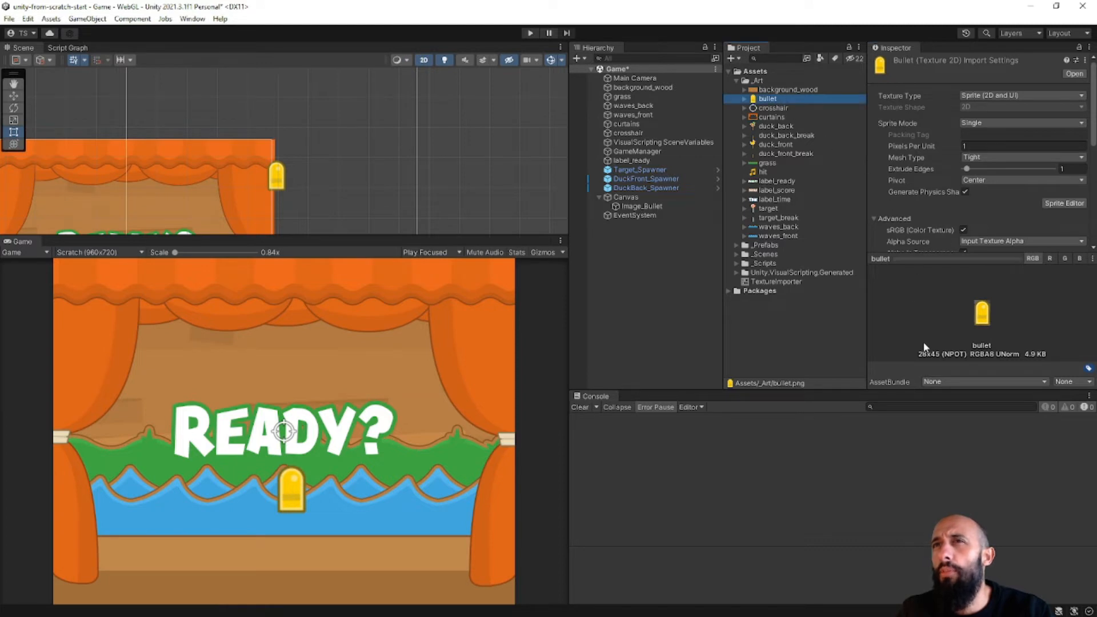
mouse_move(945, 259)
mouse_down()
mouse_move(948, 343)
mouse_move(950, 272)
mouse_up()
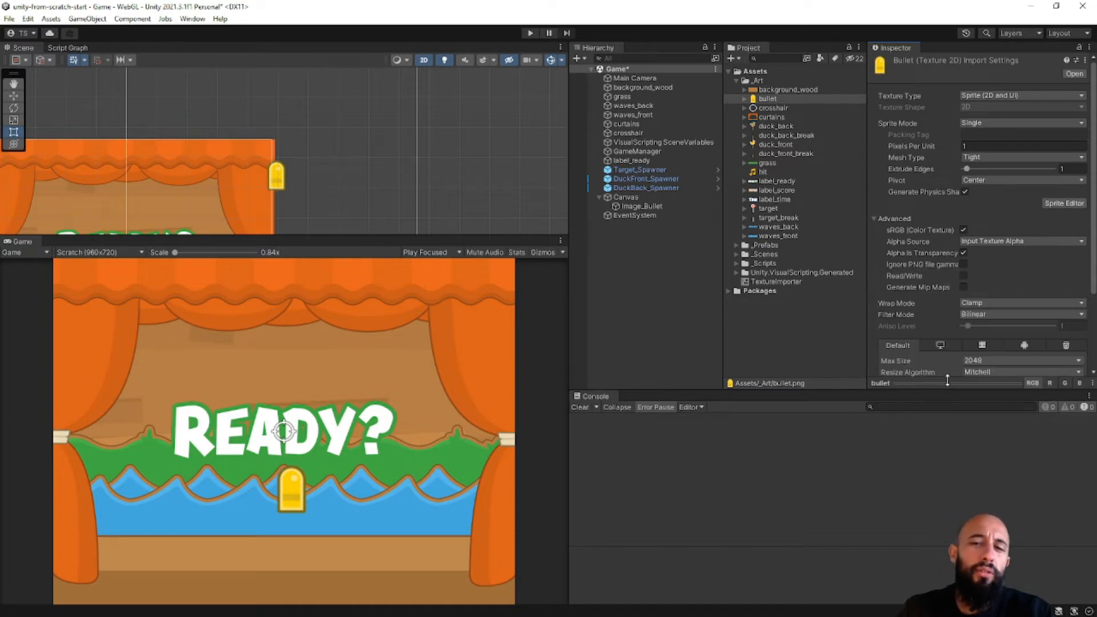
drag(939, 273, 943, 380)
Set Image_Bullet's width to 28 and height to 45, and save the scene
click(683, 205)
click(988, 138)
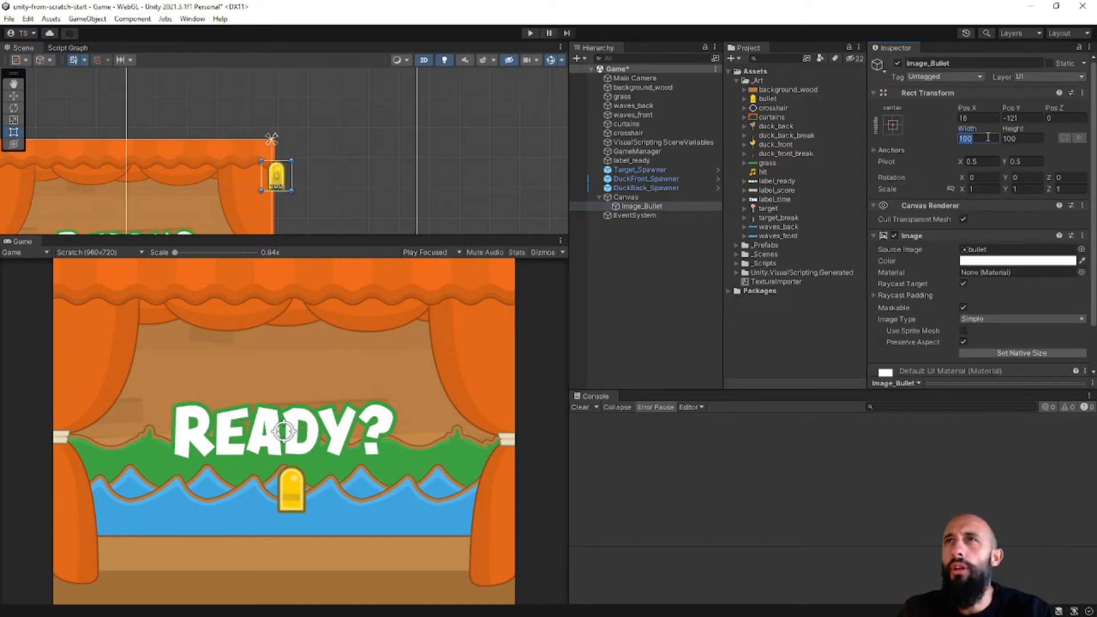
text(28)
key(Tab)
text(45)
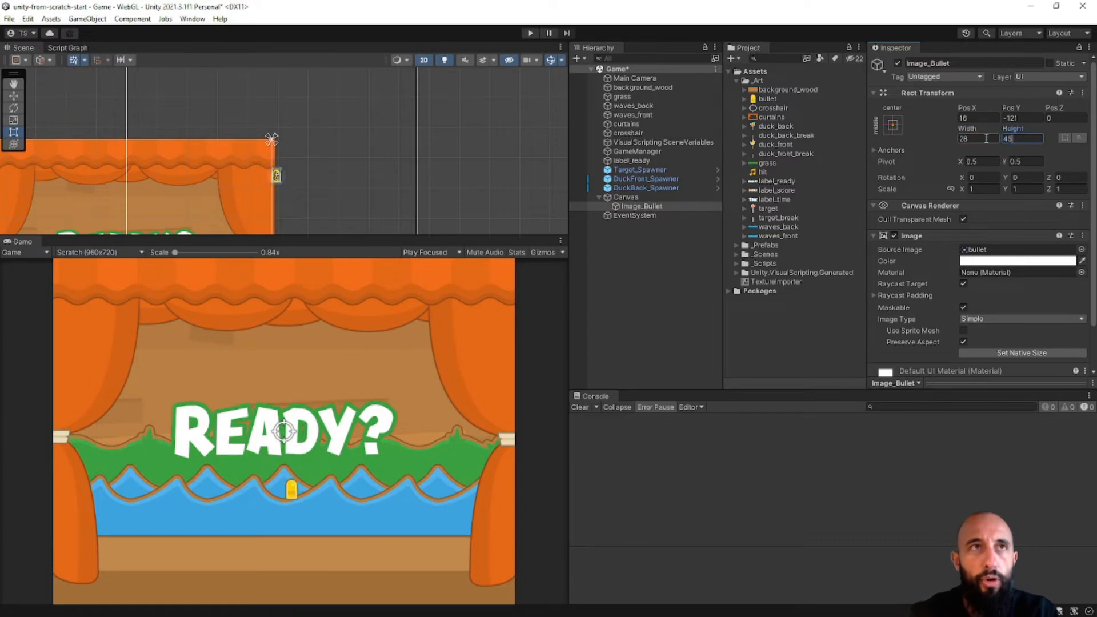
key(ctrl+s)
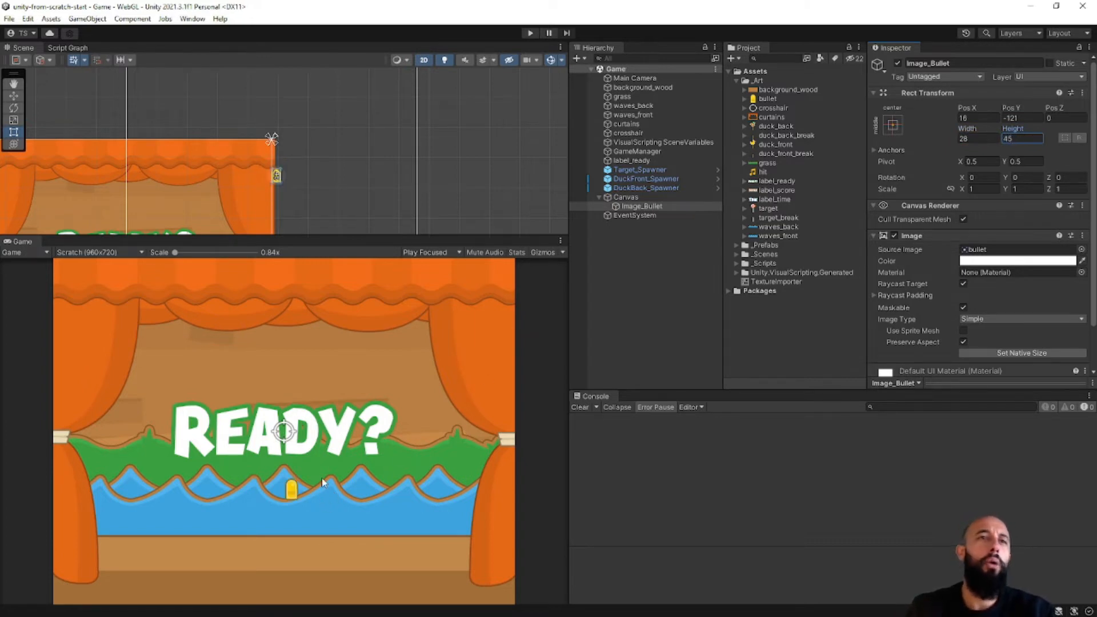
Enlarge the Scene view and move Image_Bullet towards the canvas's upper-left corner, at about X -382, Y 286
scroll(299, 190, up, 7)
scroll(289, 163, down, 5)
middle_drag(317, 101, 344, 151)
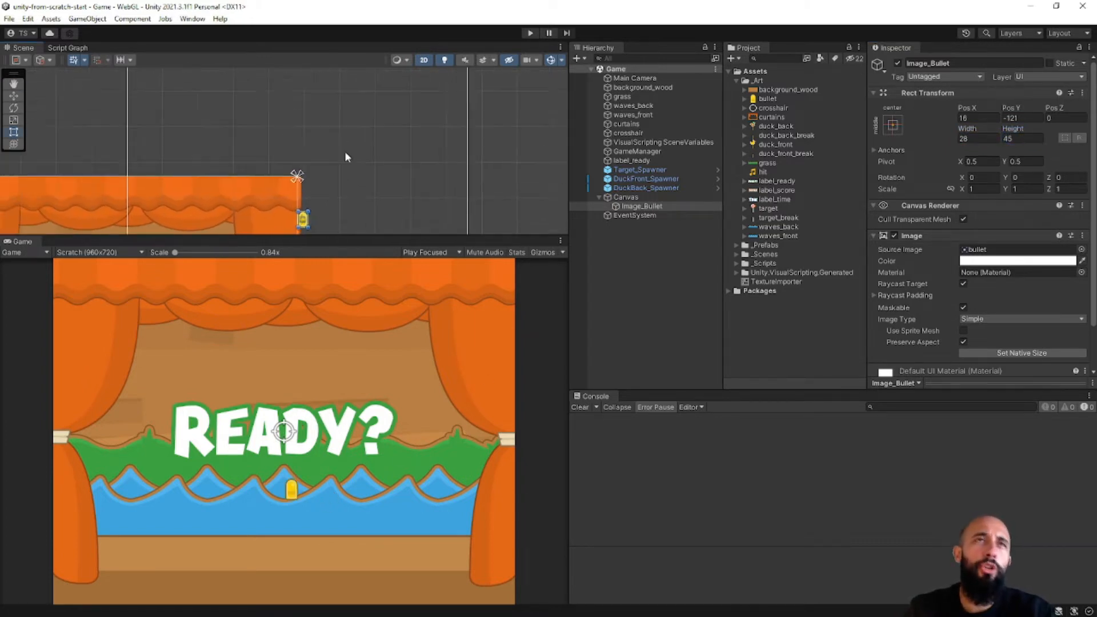
scroll(348, 152, down, 2)
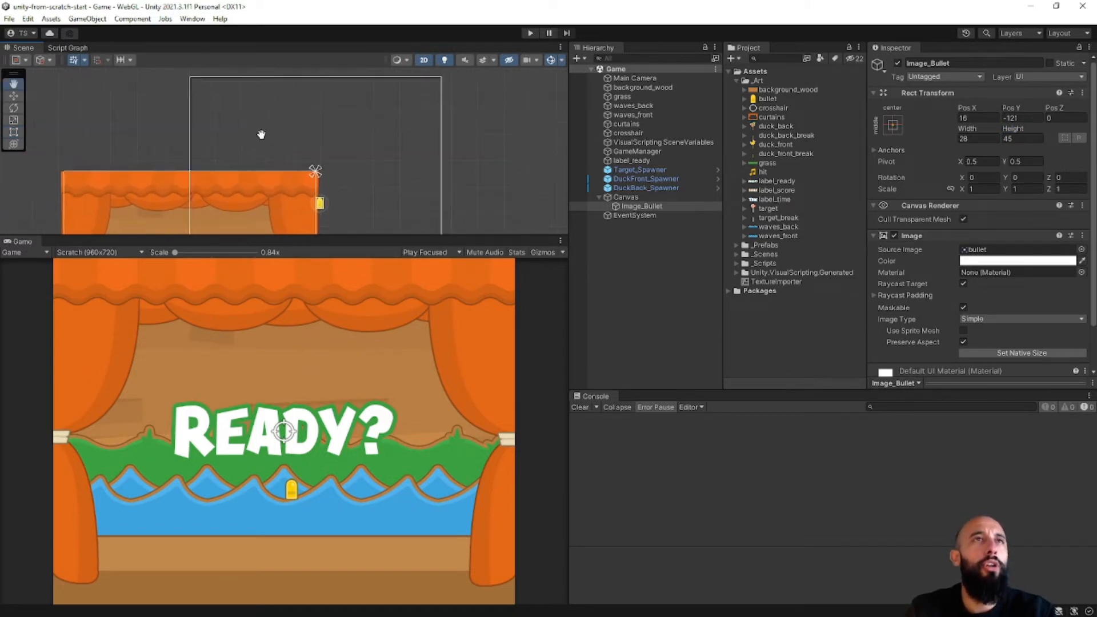
scroll(359, 202, up, 2)
middle_drag(360, 202, 410, 141)
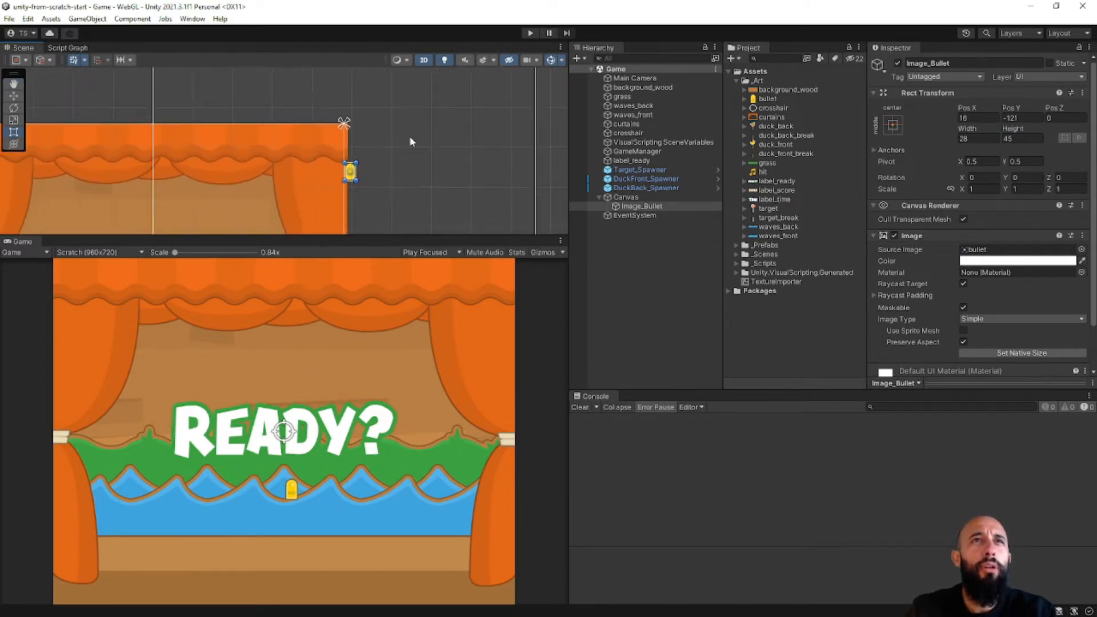
drag(422, 233, 400, 410)
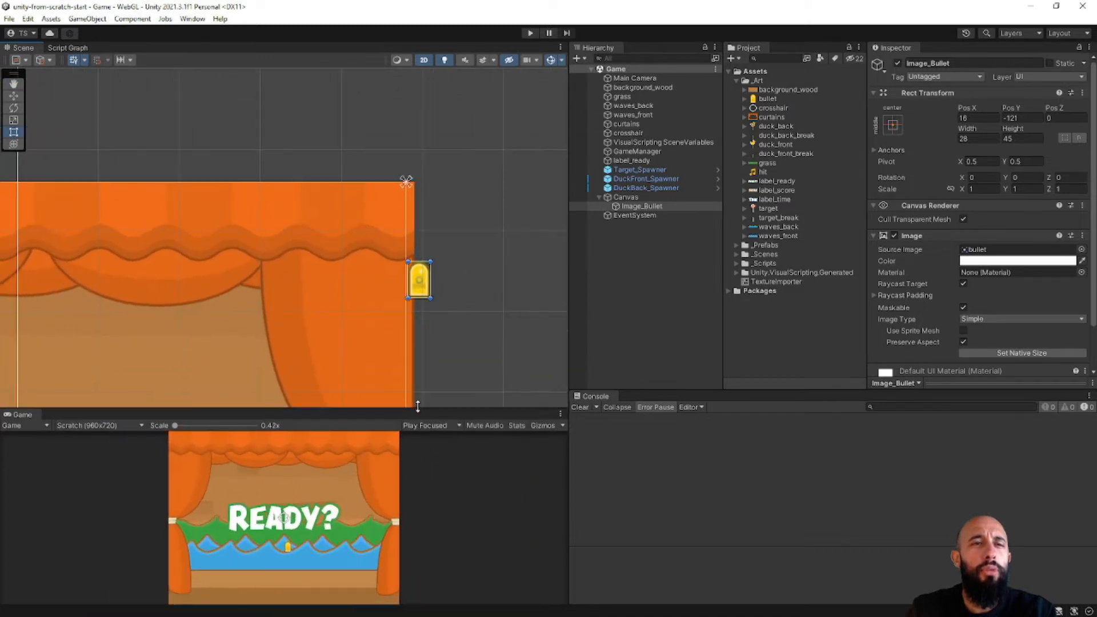
scroll(278, 251, down, 2)
middle_drag(257, 224, 286, 291)
scroll(355, 296, down, 2)
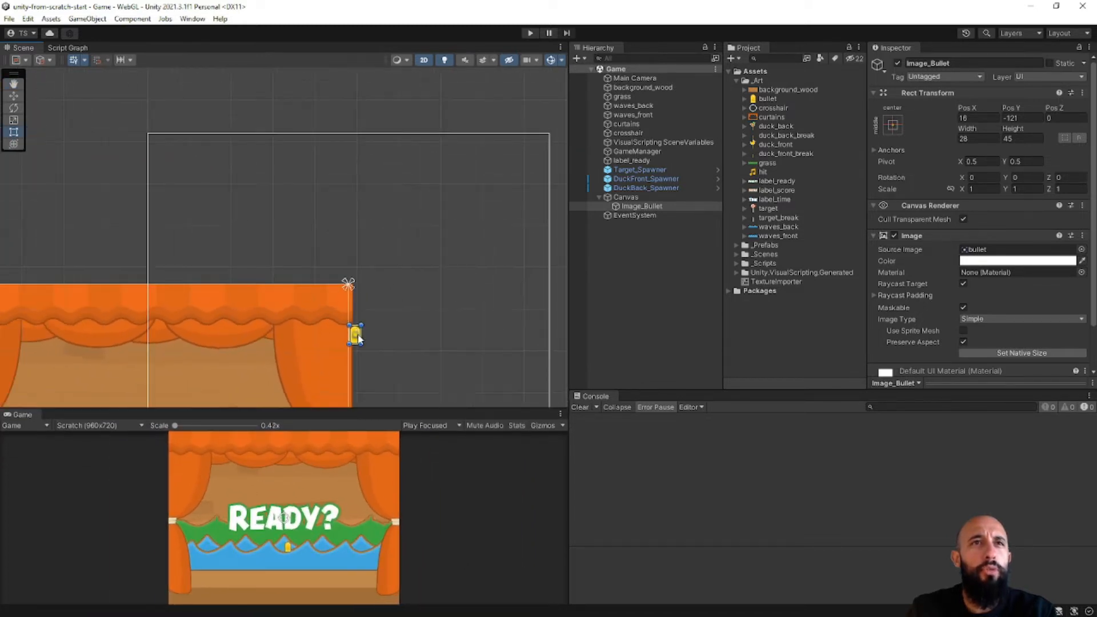
scroll(355, 337, up, 2)
drag(356, 336, 122, 98)
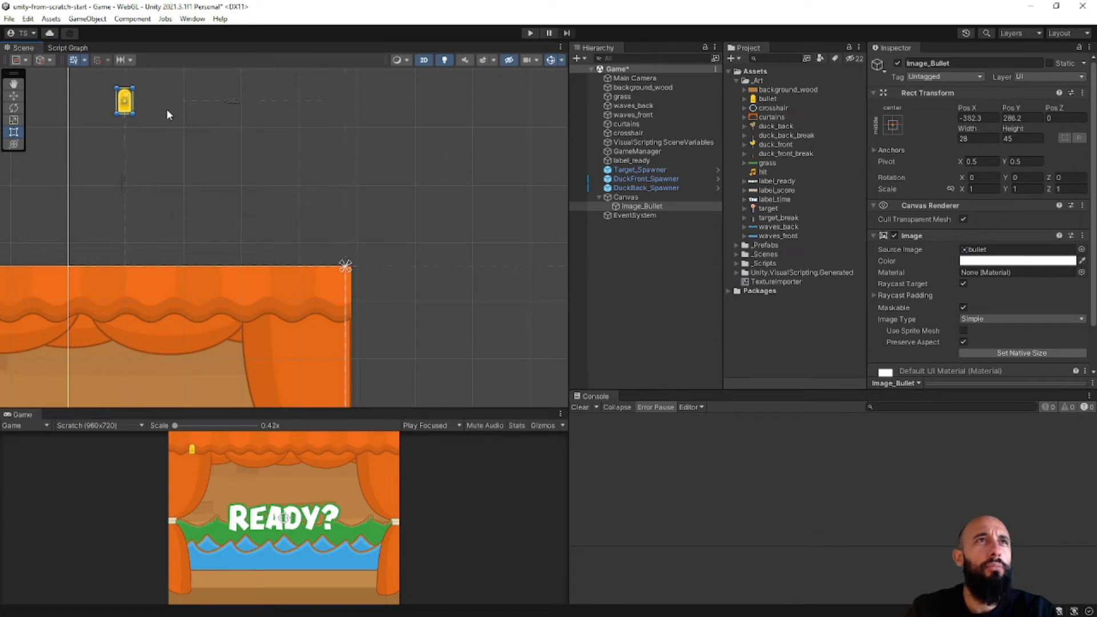
Move Image_Bullet into the canvas's upper-left corner, at about X -448, Y 322, and enlarge the Game view
middle_drag(393, 111, 490, 245)
click(634, 208)
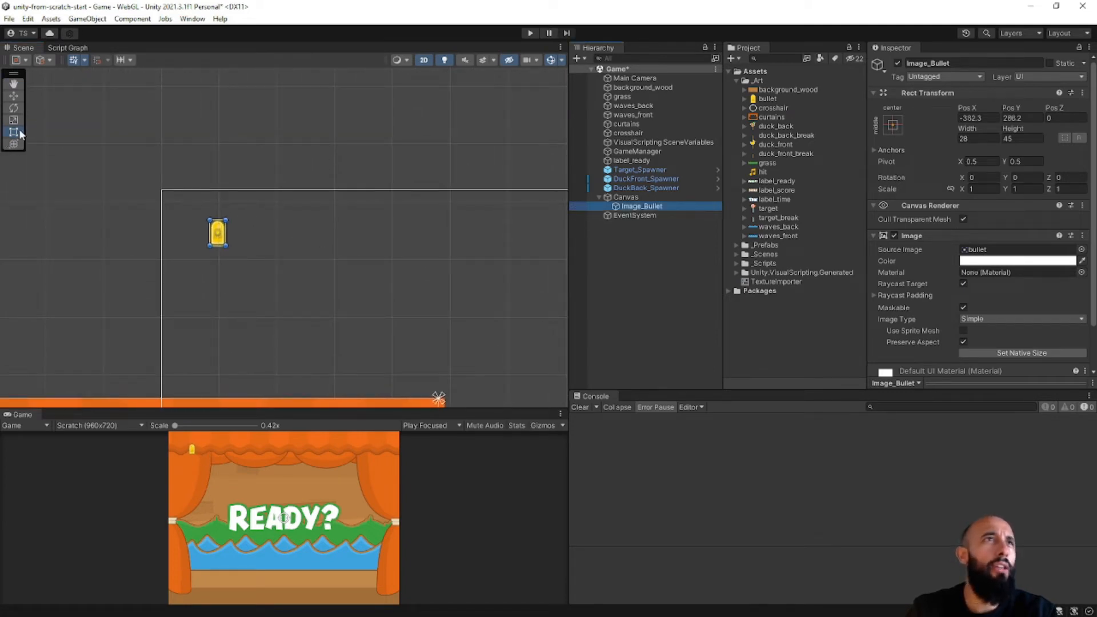
scroll(215, 229, up, 2)
drag(226, 223, 168, 191)
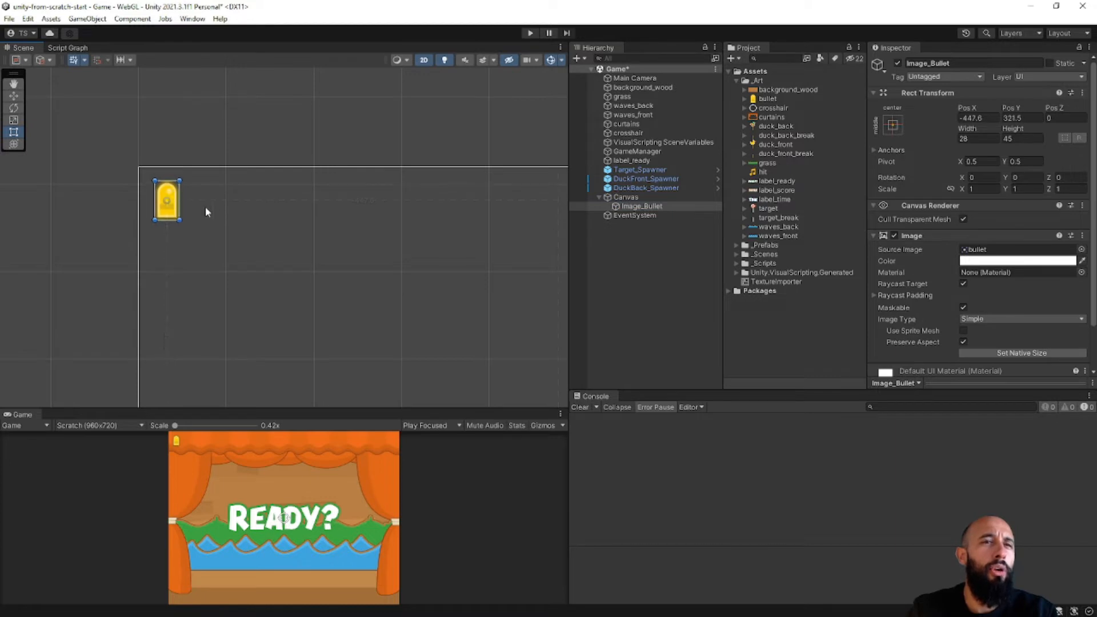
scroll(205, 206, up, 1)
drag(282, 409, 290, 252)
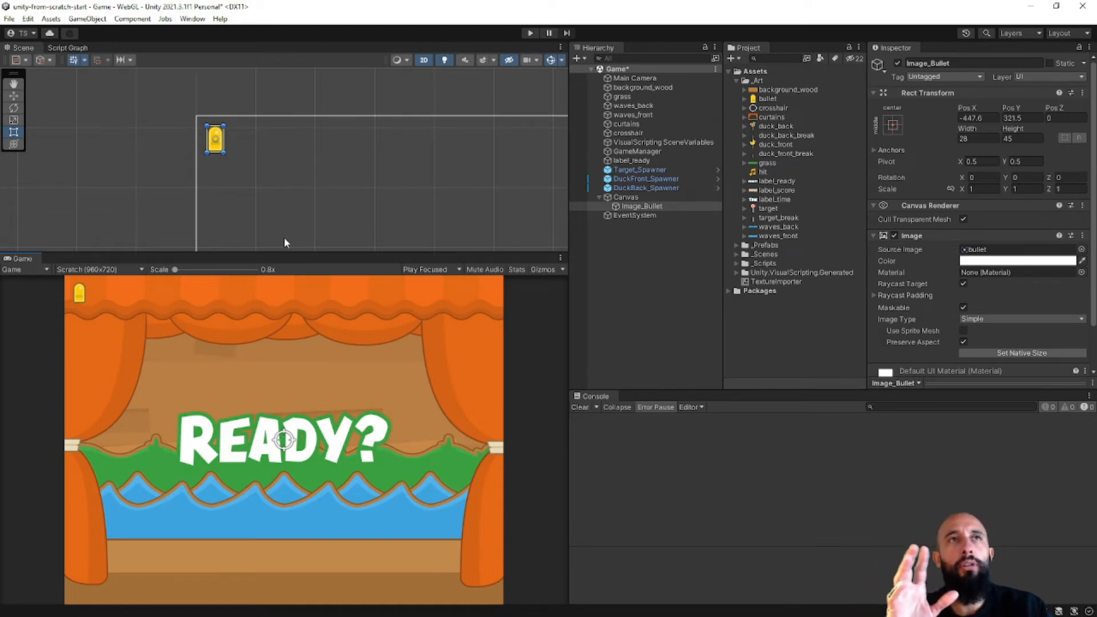
Nudge Image_Bullet slightly right and down within the canvas corner, to about X -447, Y 320
scroll(214, 130, up, 10)
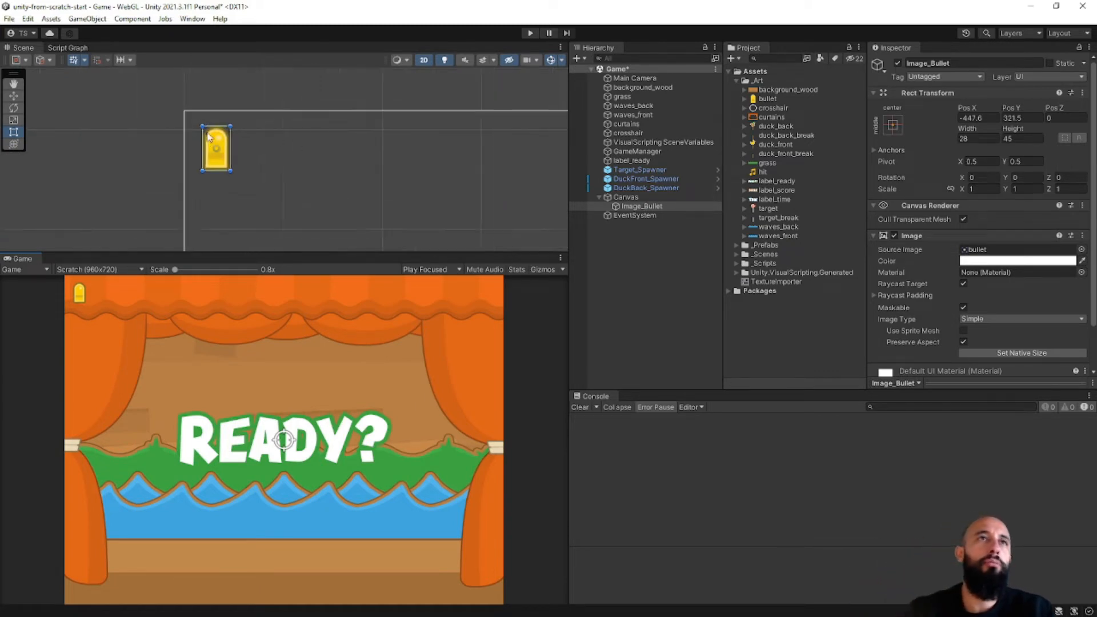
mouse_move(218, 126)
mouse_down()
mouse_move(209, 117)
mouse_move(222, 133)
mouse_up()
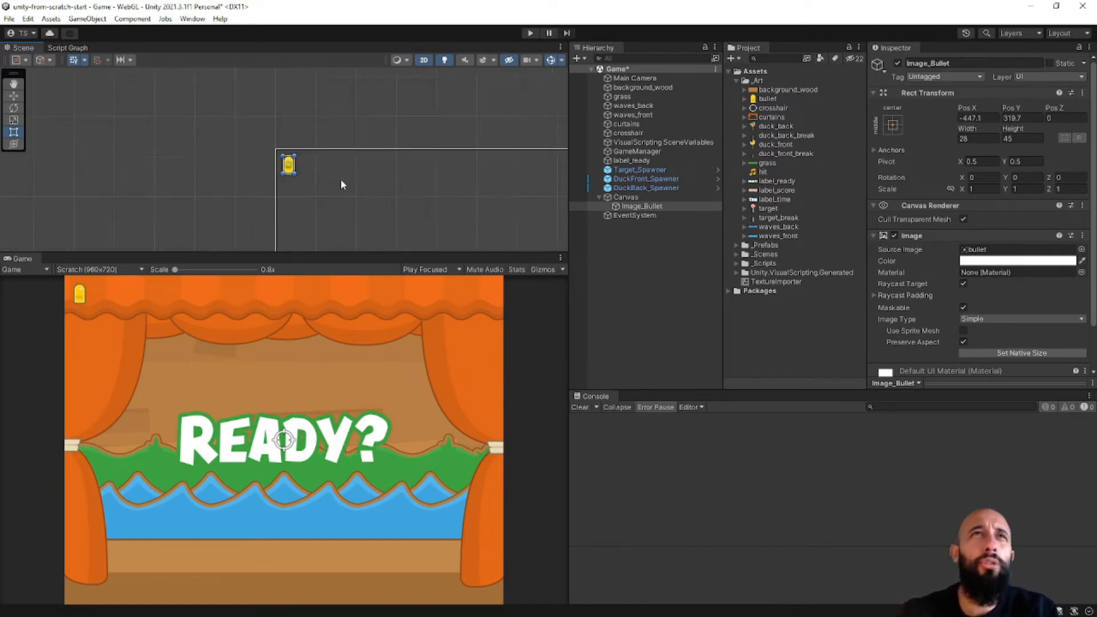
scroll(362, 179, down, 5)
middle_drag(290, 144, 213, 138)
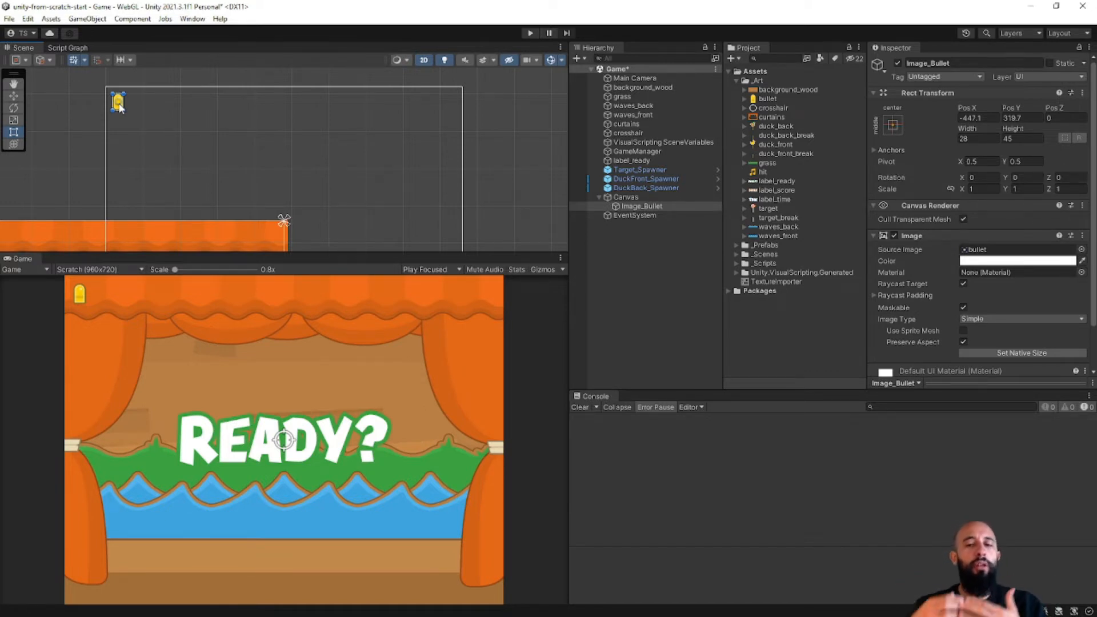
Raise Image_Bullet slightly within the canvas's upper-left corner, to about Y 322
click(646, 206)
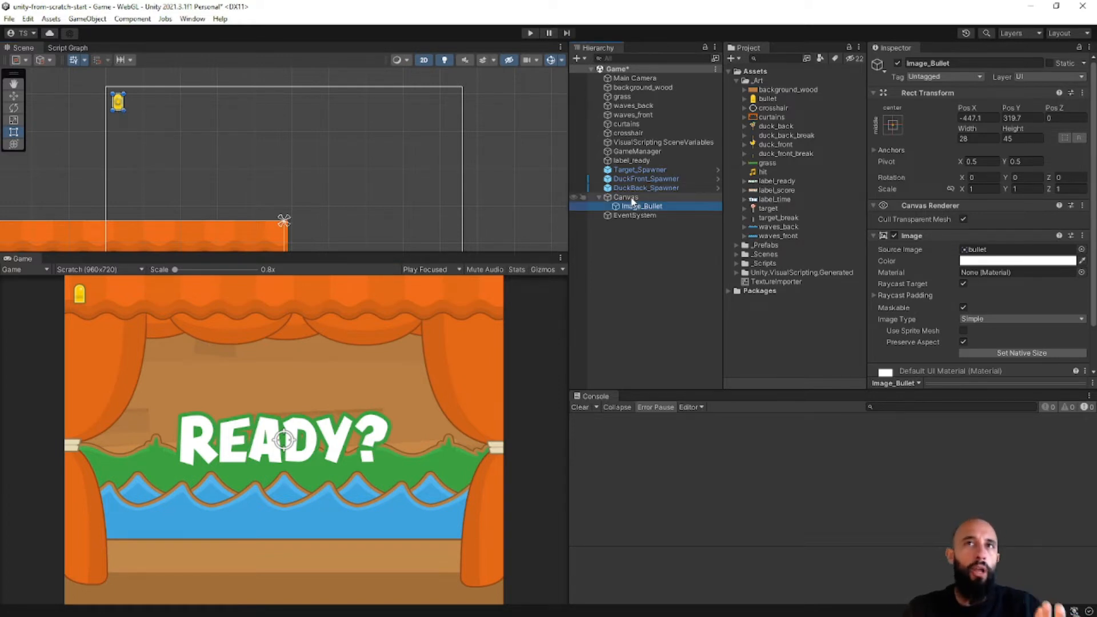
click(634, 198)
click(635, 206)
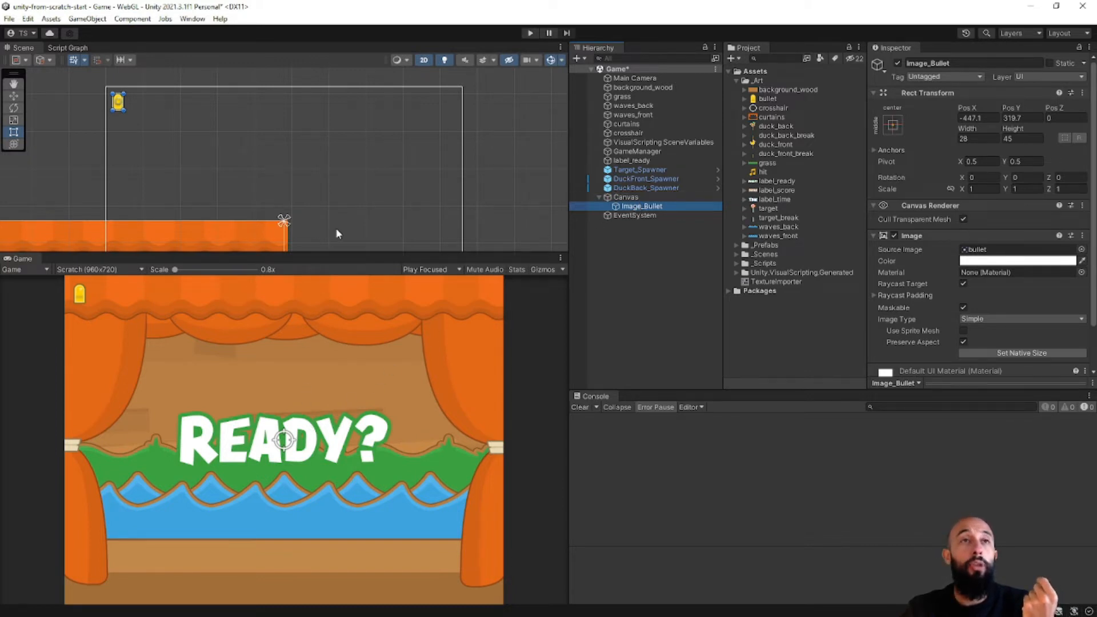
middle_drag(382, 210, 391, 198)
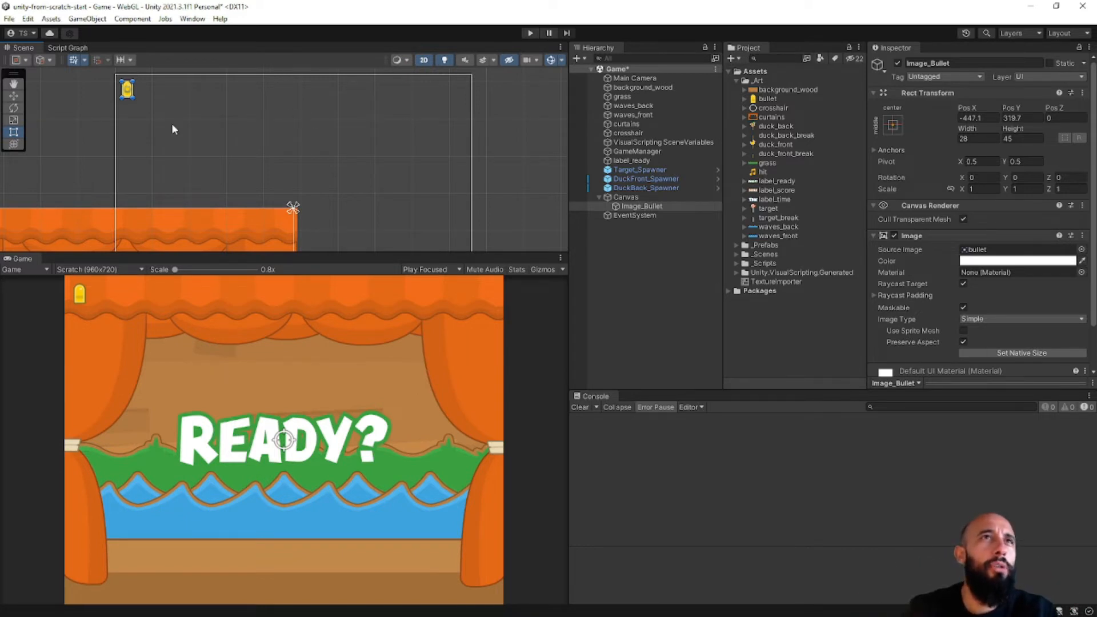
scroll(189, 123, up, 2)
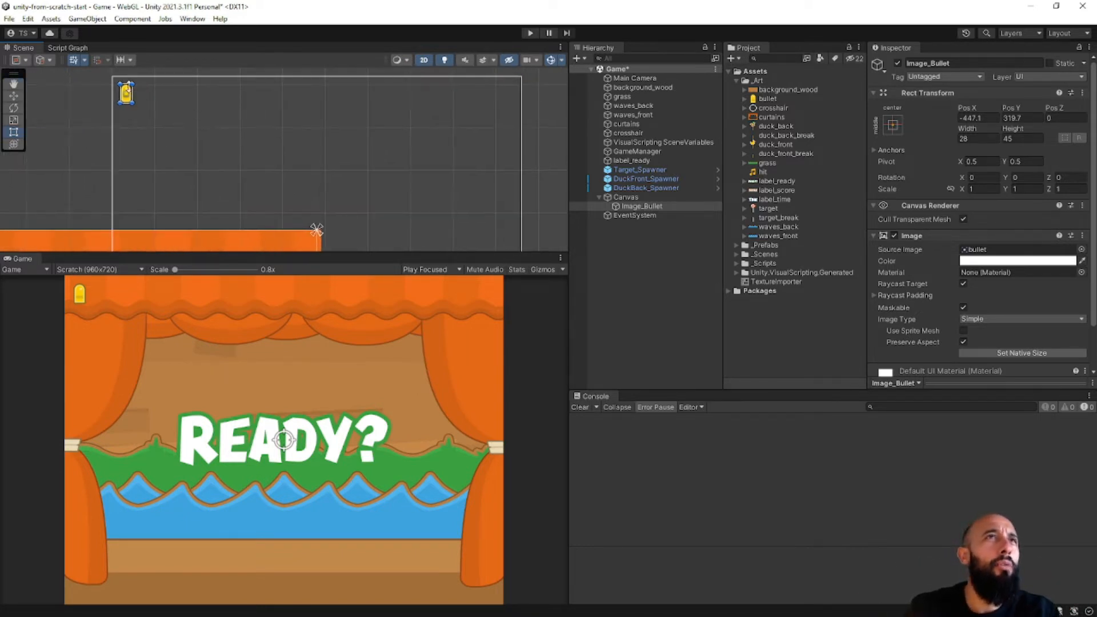
drag(128, 104, 127, 102)
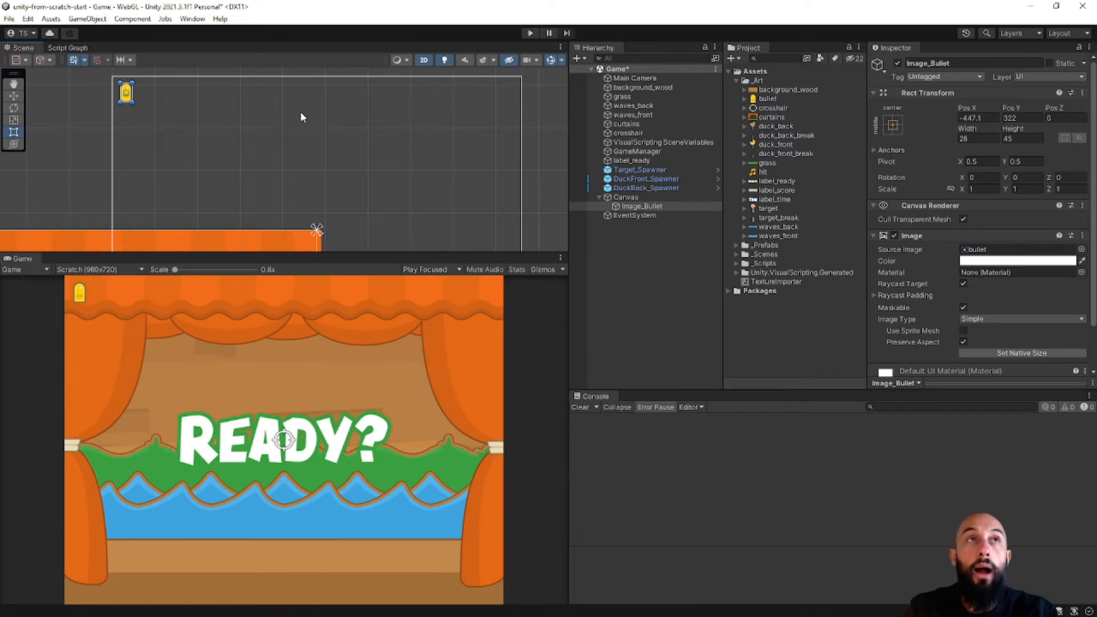
Check Image_Bullet's placement while resizing the Game view in Free Aspect, and restore the Scratch (960x720) resolution
click(97, 272)
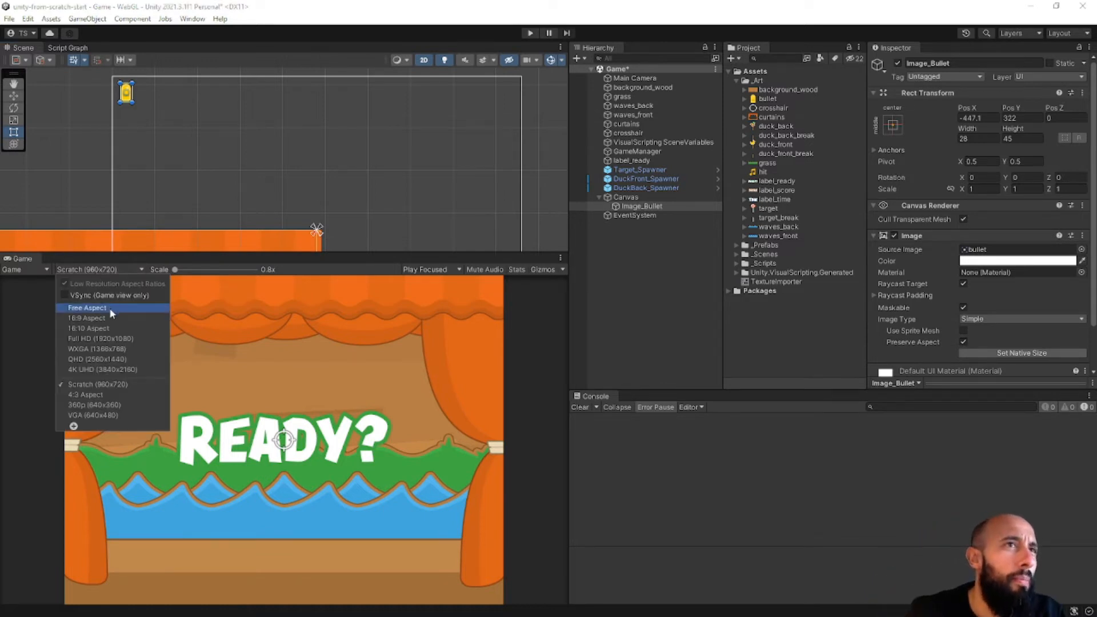
click(87, 307)
scroll(263, 198, down, 4)
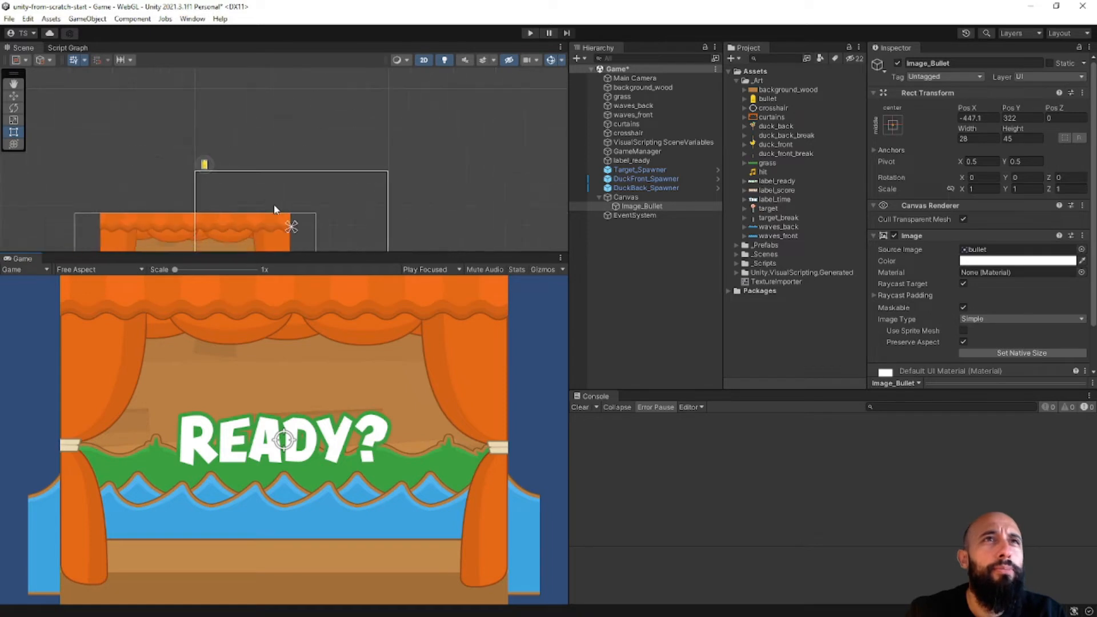
drag(314, 254, 316, 337)
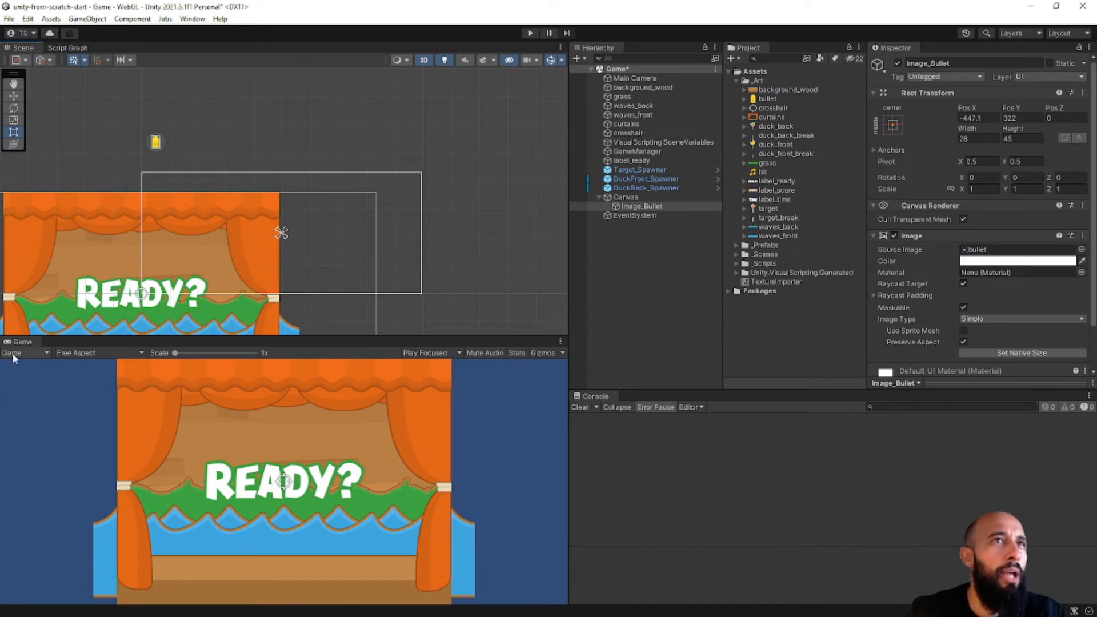
mouse_move(296, 338)
mouse_down()
mouse_move(310, 165)
mouse_move(316, 347)
mouse_up()
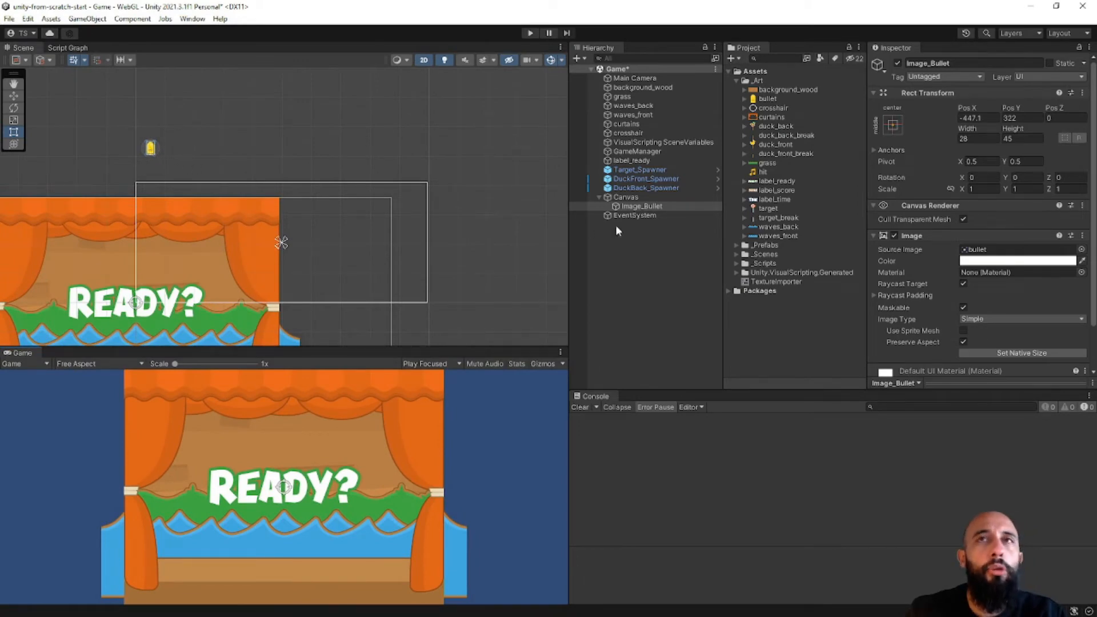
click(660, 206)
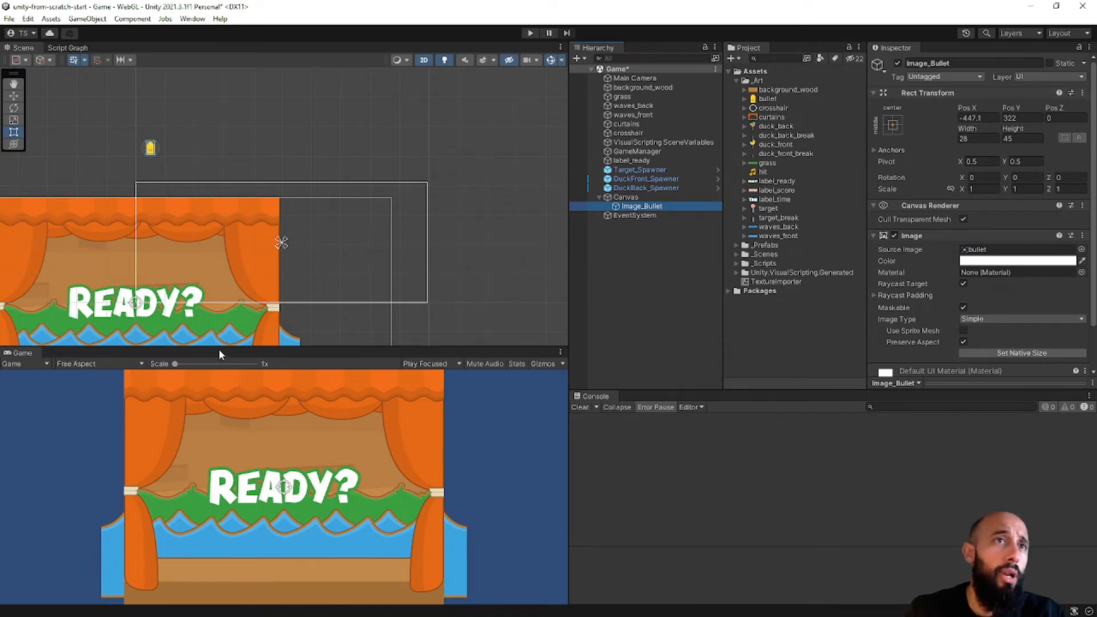
drag(218, 347, 211, 358)
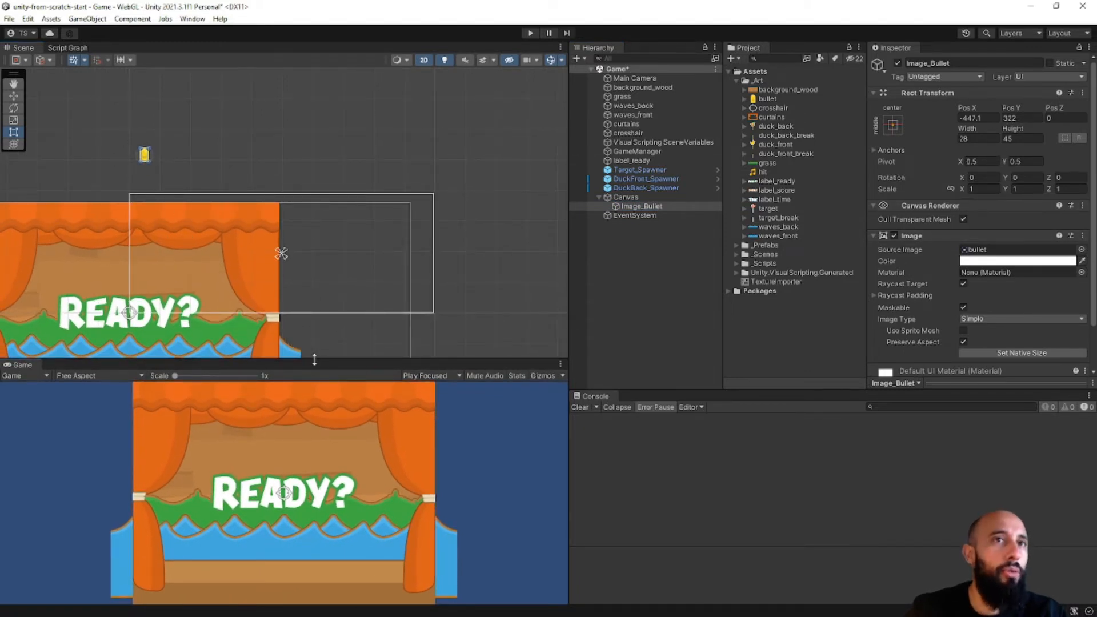
drag(311, 360, 286, 192)
click(97, 207)
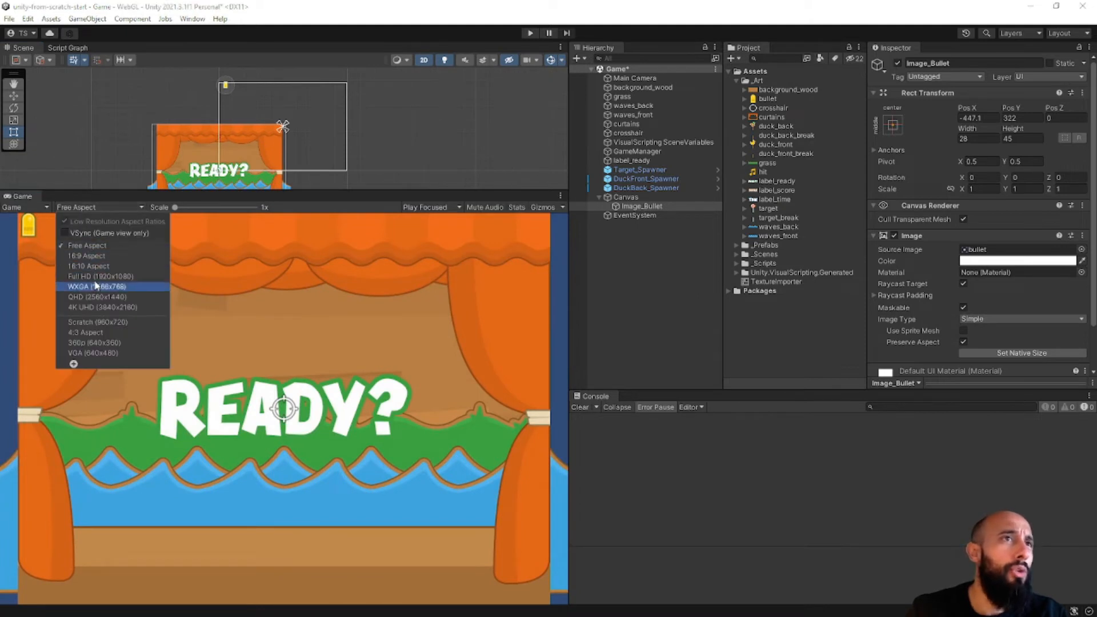
click(100, 323)
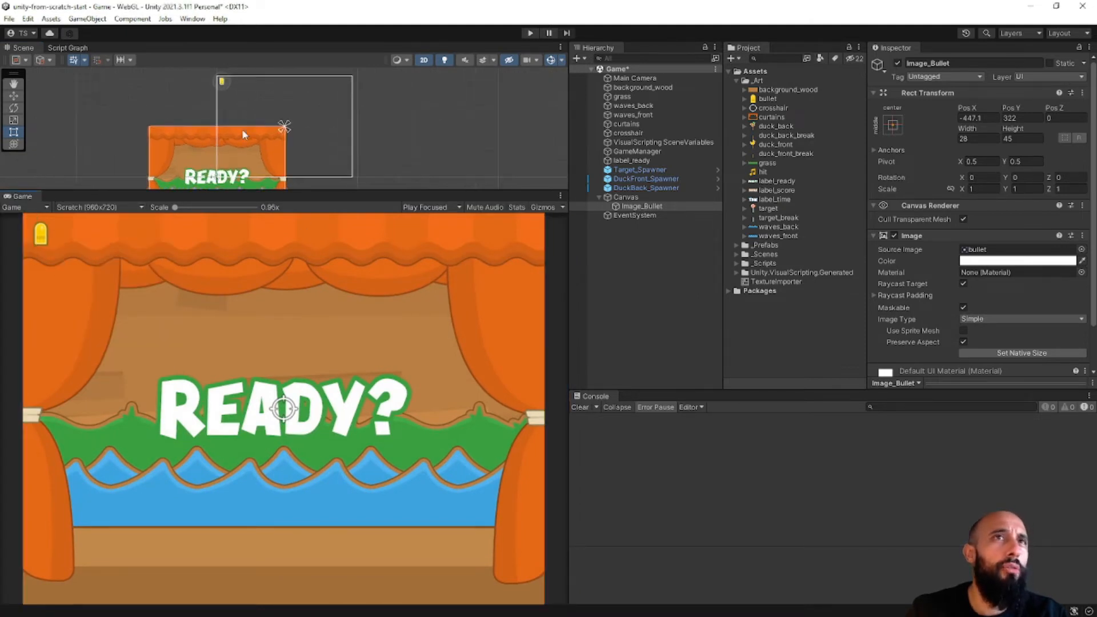
Anchor Image_Bullet to the canvas's top-left corner after trying the top-right anchor preset
drag(257, 192, 259, 271)
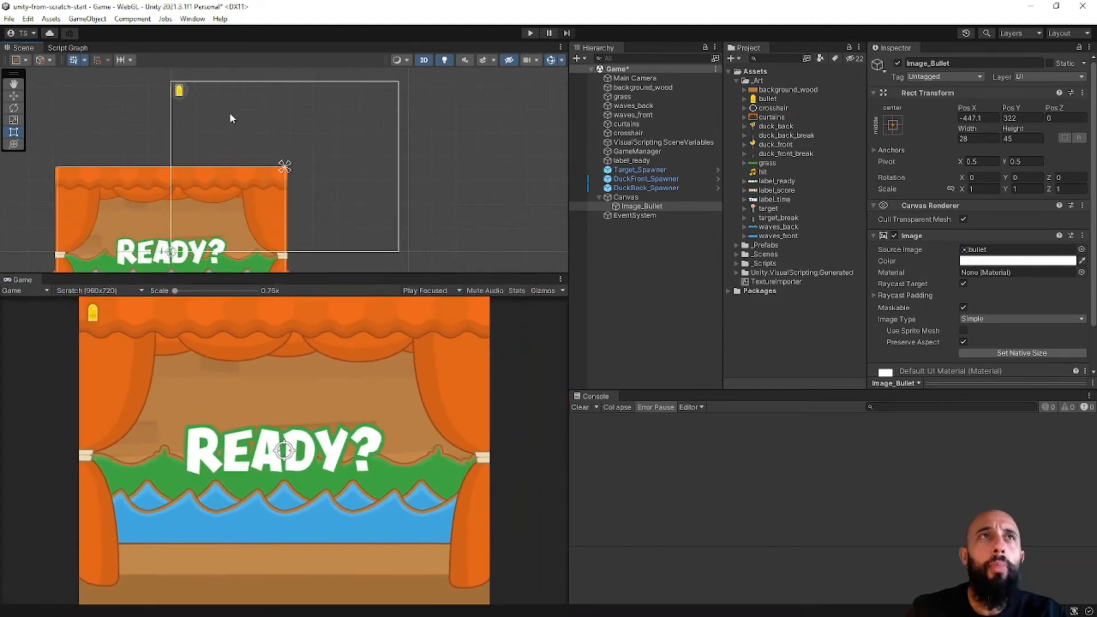
scroll(257, 149, up, 4)
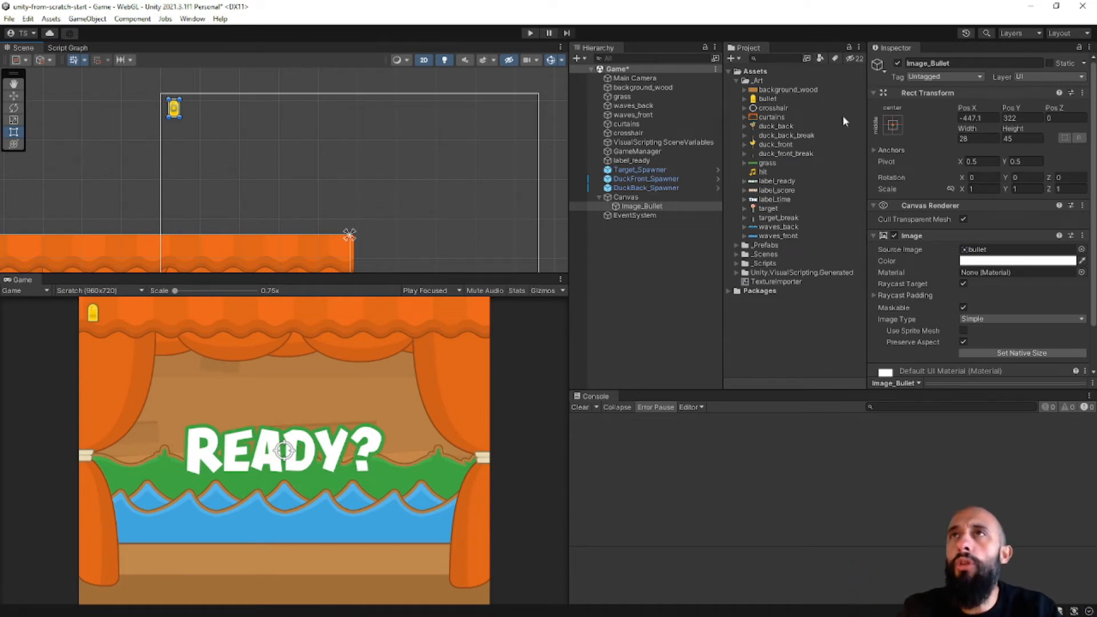
click(891, 125)
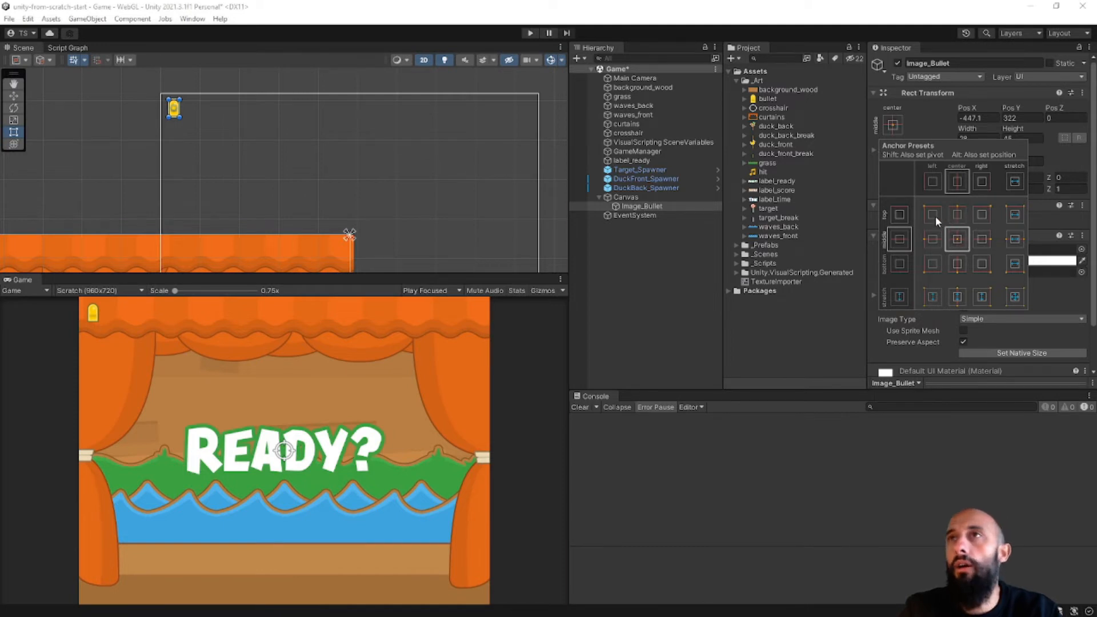
click(980, 215)
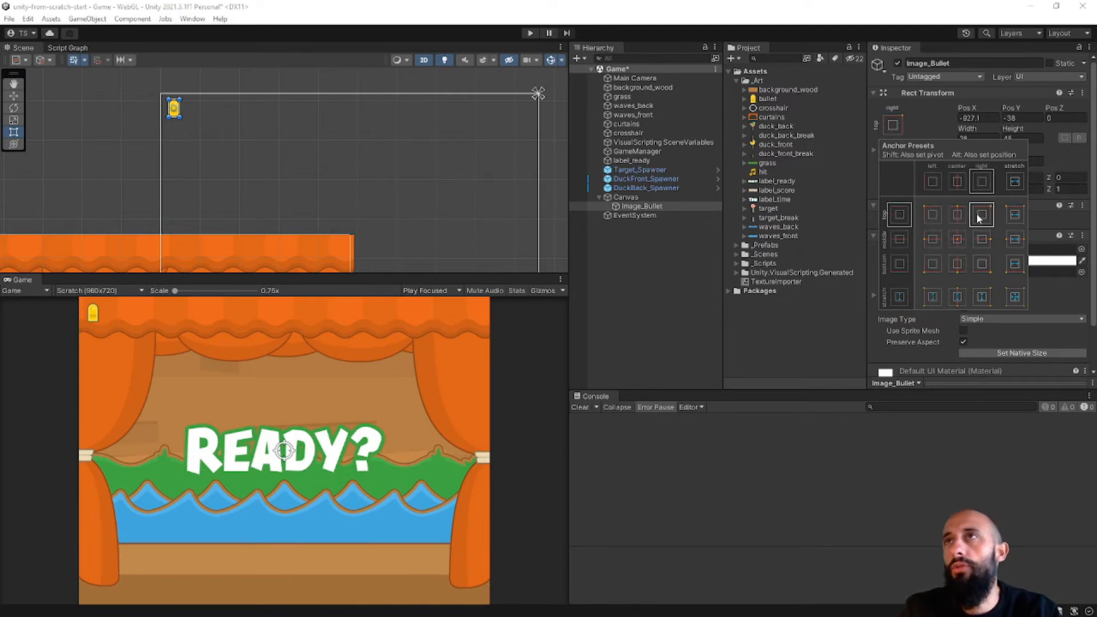
click(931, 215)
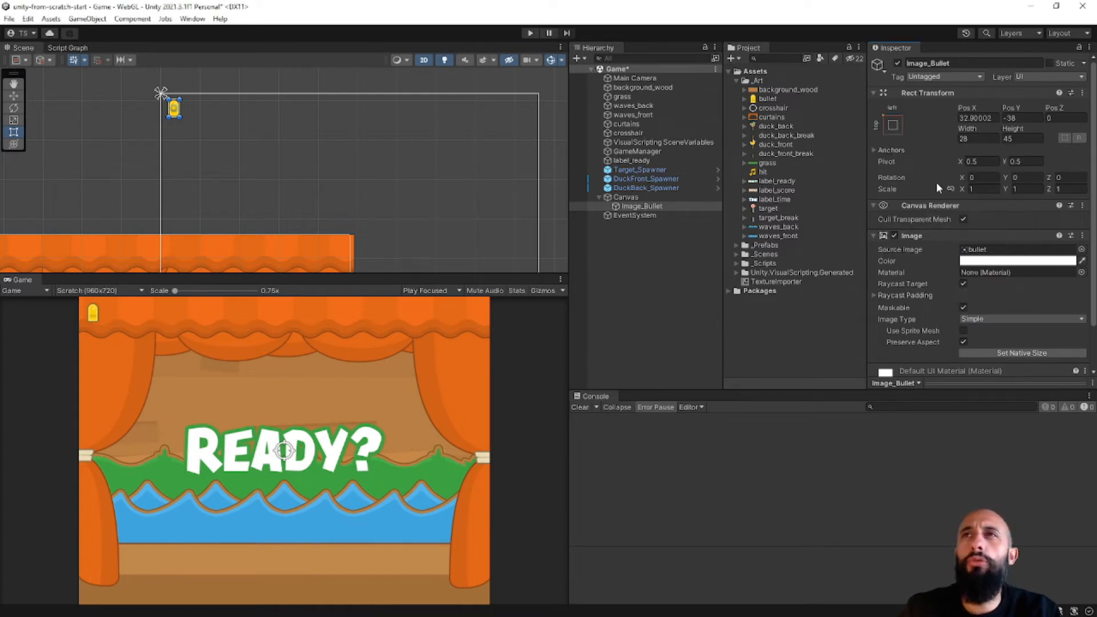
Check the top-left anchored bullet while resizing the Game view in Free Aspect, and restore the Scratch (960x720) resolution
scroll(161, 98, up, 5)
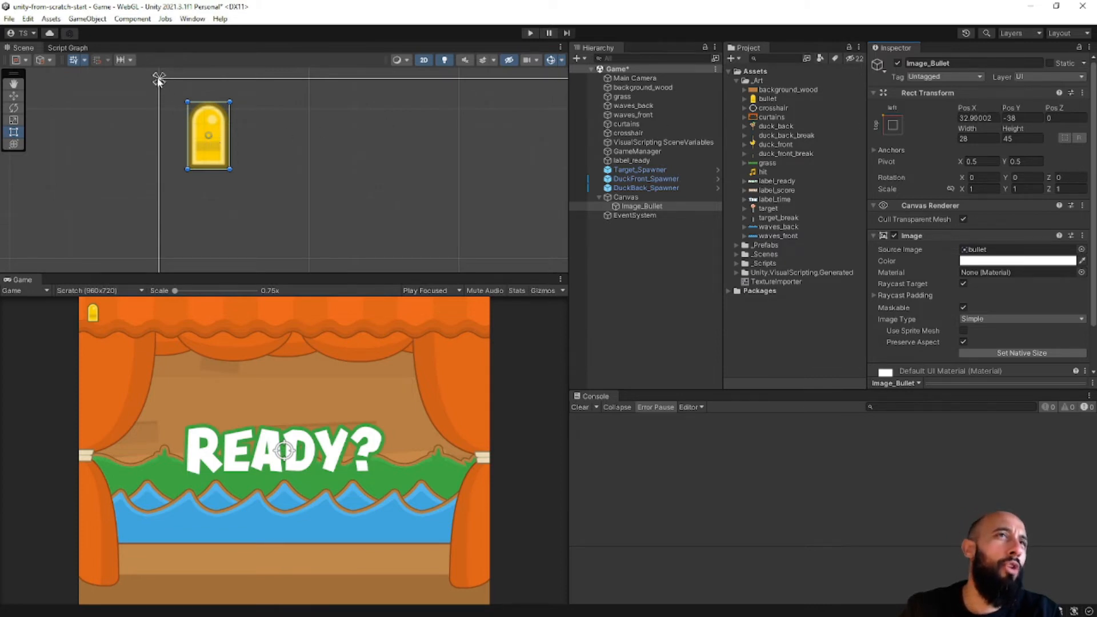
click(97, 290)
click(104, 330)
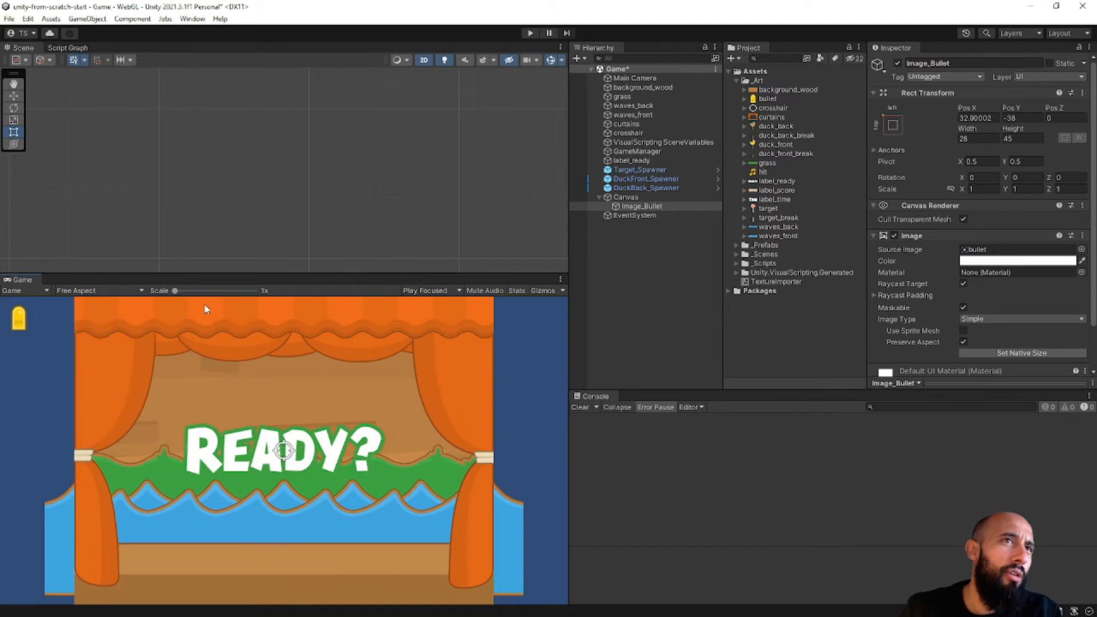
drag(221, 273, 201, 378)
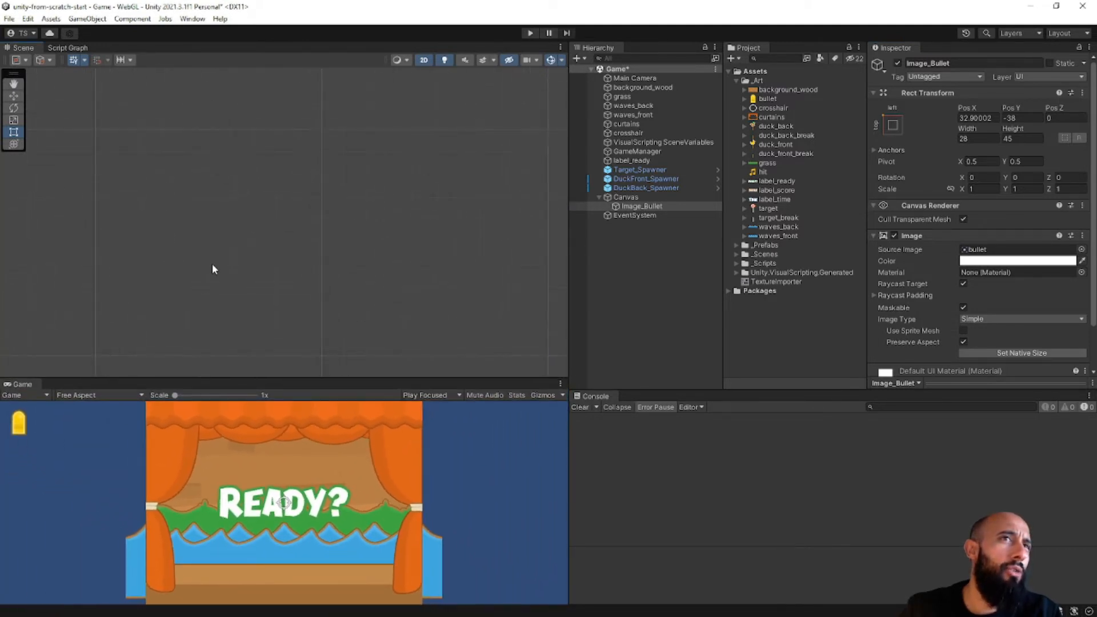
scroll(245, 259, down, 5)
middle_drag(245, 261, 237, 53)
scroll(247, 192, down, 1)
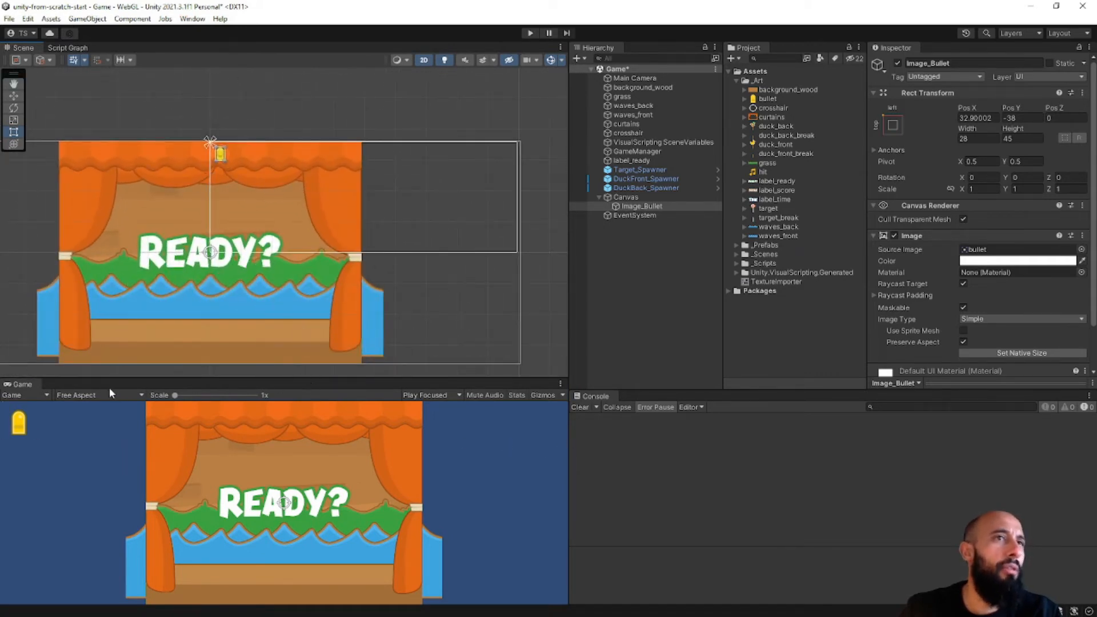
click(94, 394)
click(105, 510)
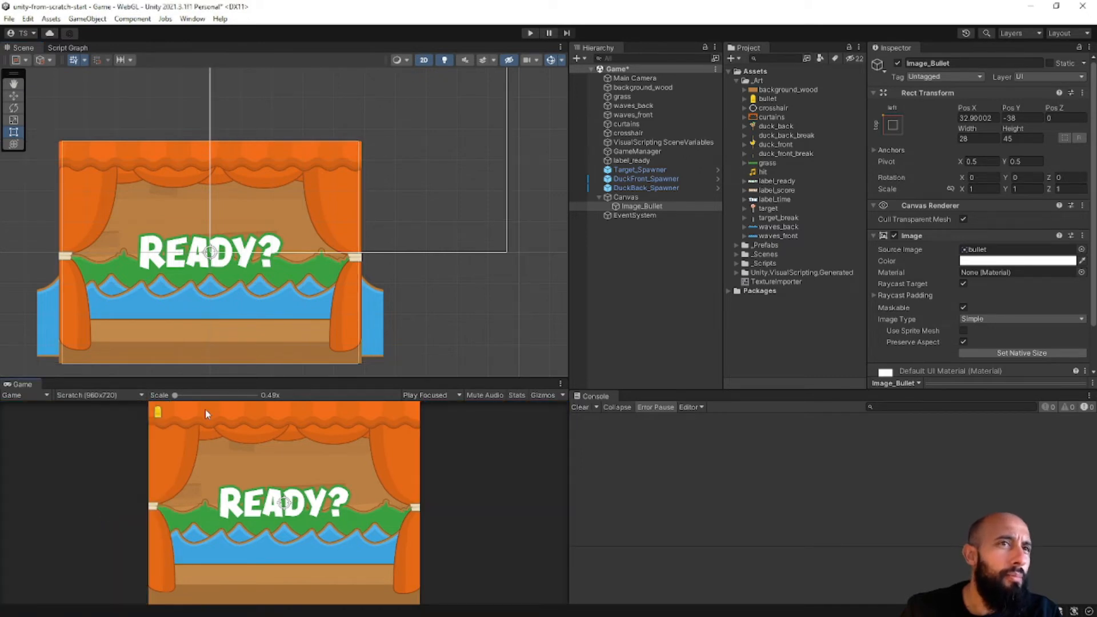
Enlarge the Game view and set Image_Bullet's pivot to X 0, Y 1, its upper-left corner
drag(231, 374, 241, 216)
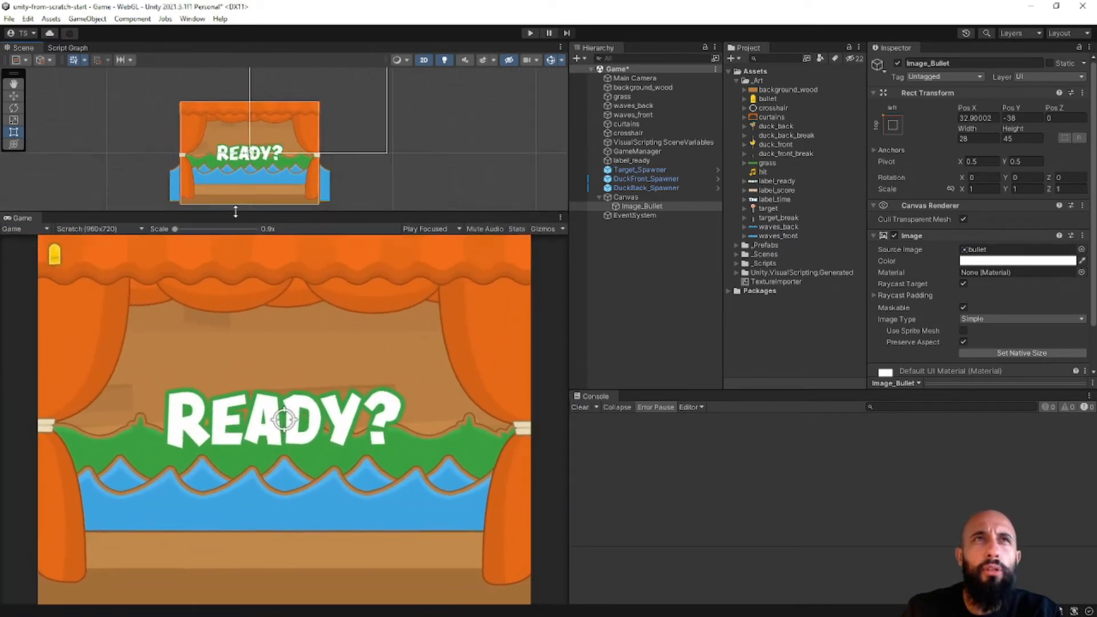
scroll(253, 171, up, 8)
scroll(253, 171, up, 4)
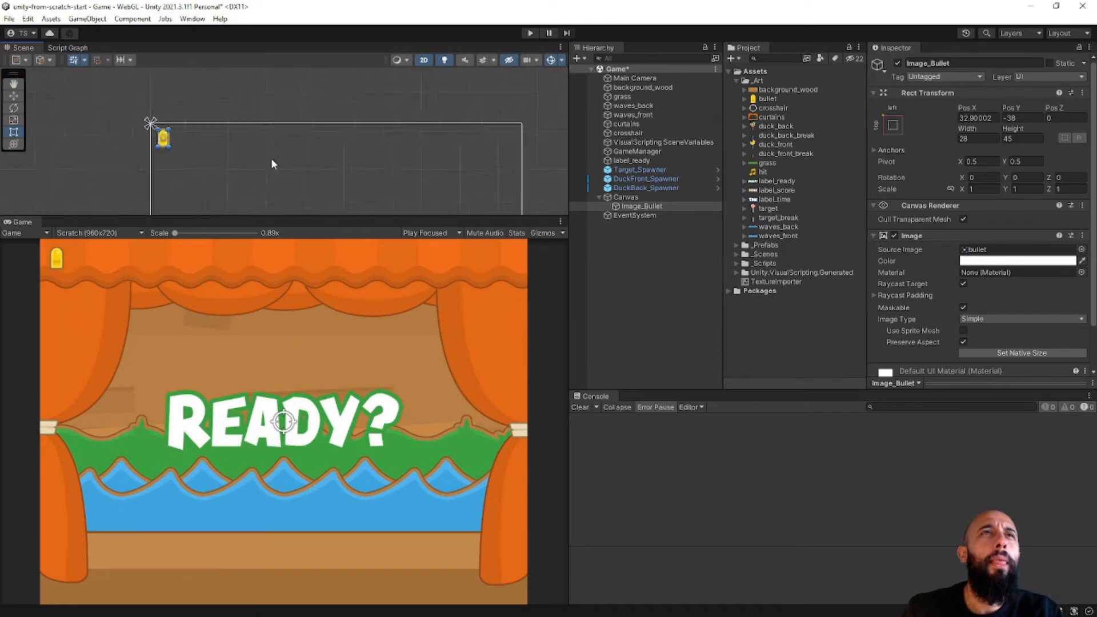
key(t)
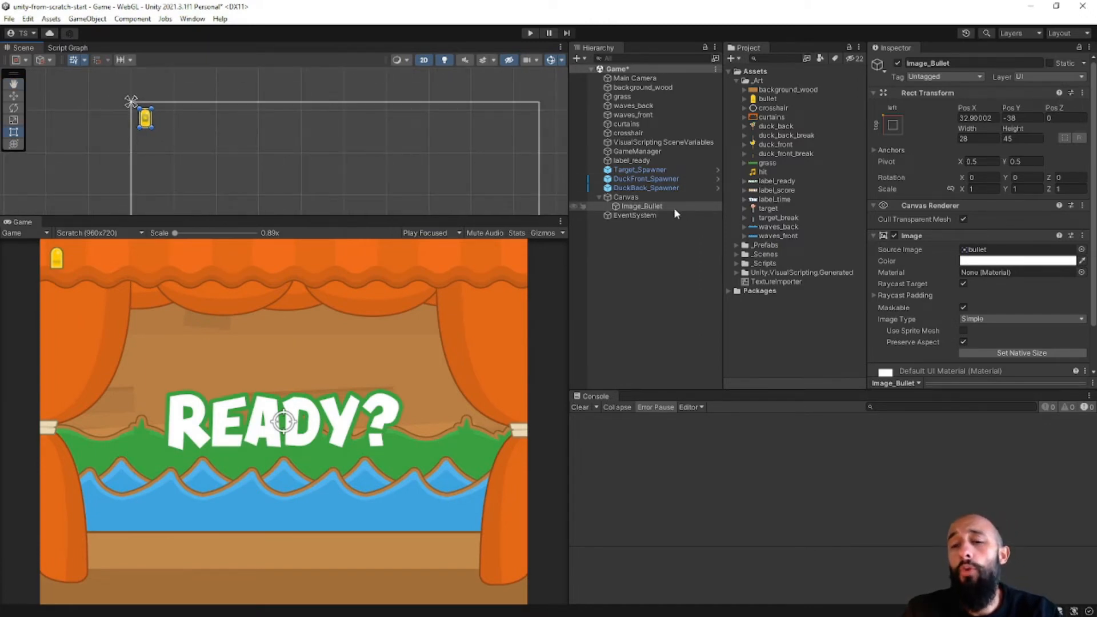
scroll(162, 122, up, 5)
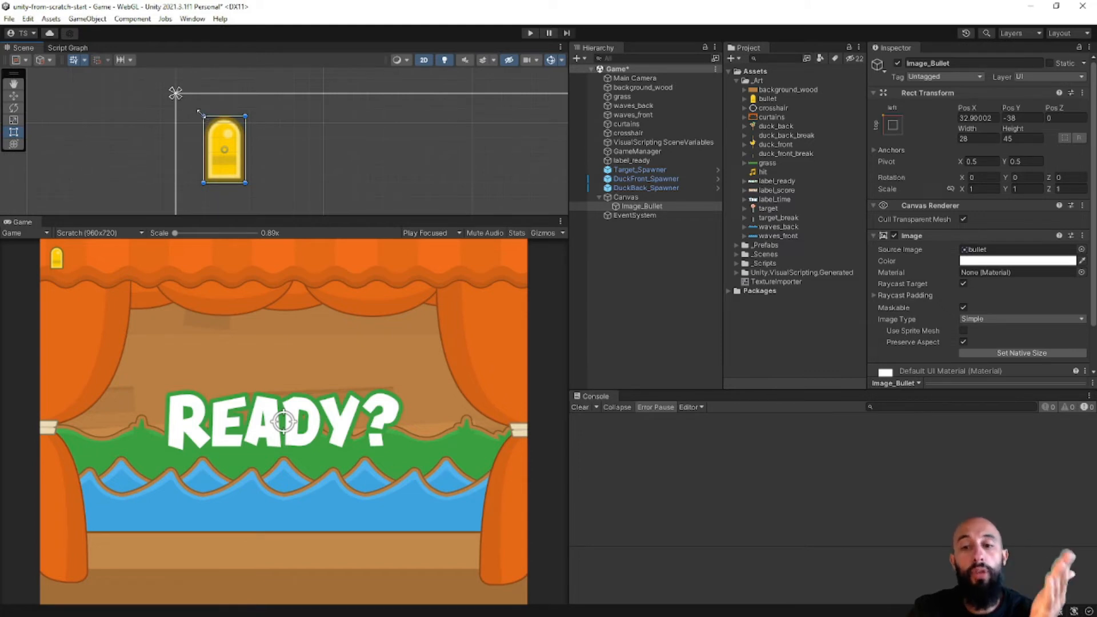
click(974, 161)
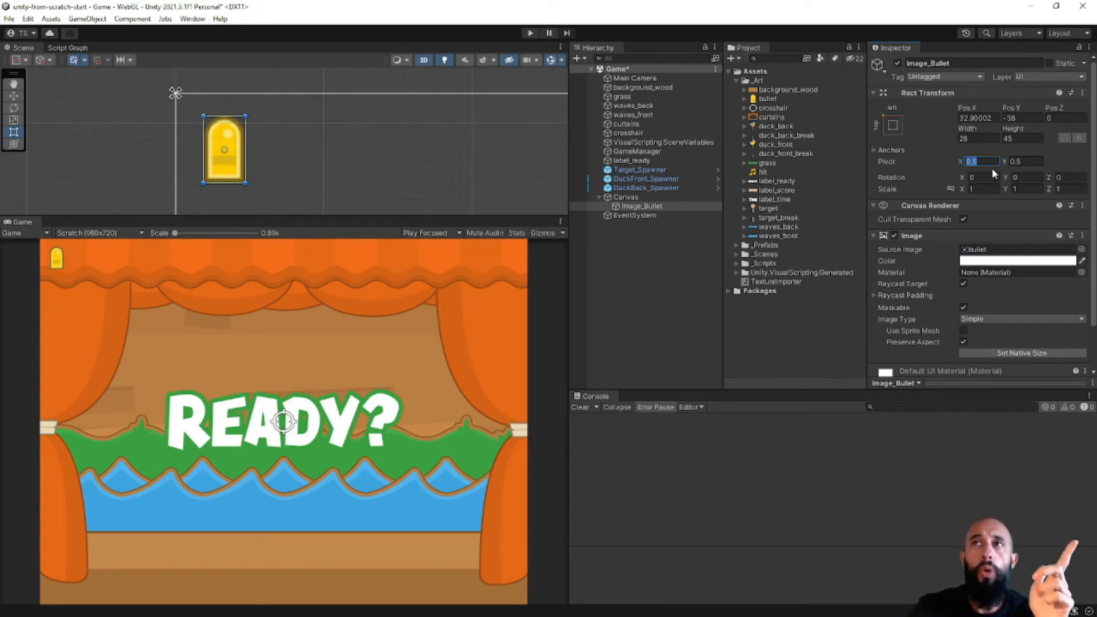
click(1022, 162)
text(1)
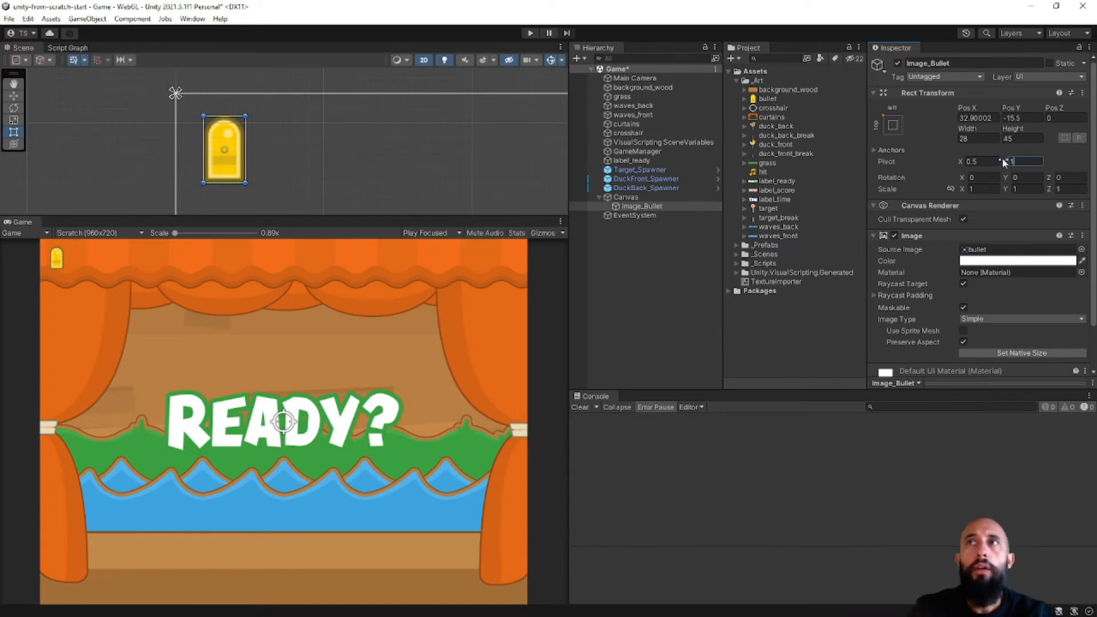
click(993, 161)
text(0)
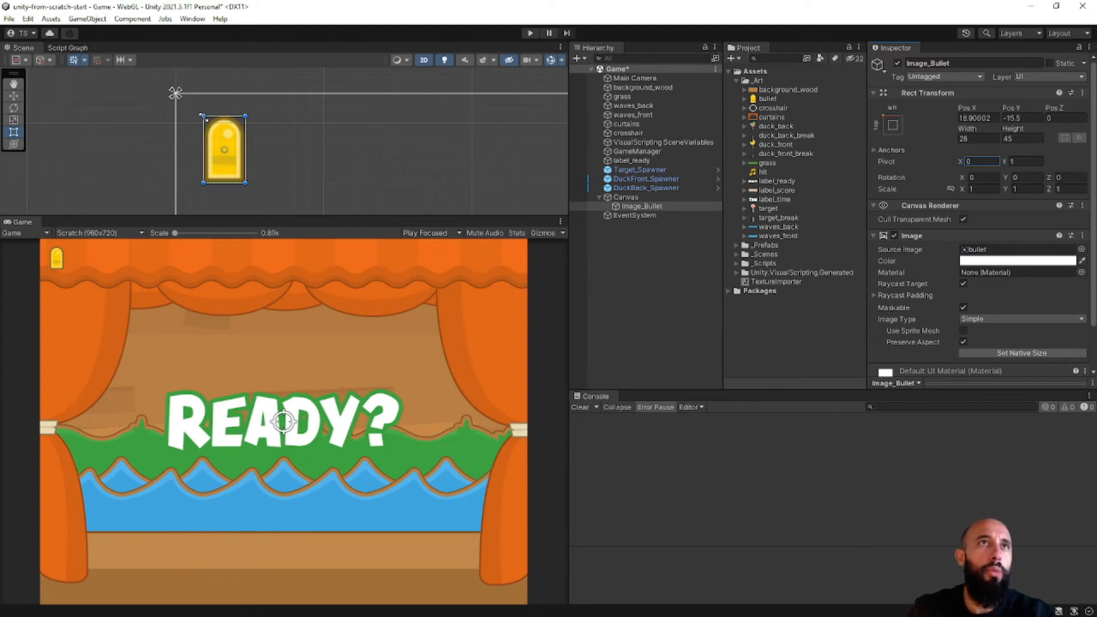
Set Image_Bullet's position to X 0, Y 0 so it sits exactly in the canvas's top-left corner
click(988, 120)
text(0)
key(Tab)
text(0)
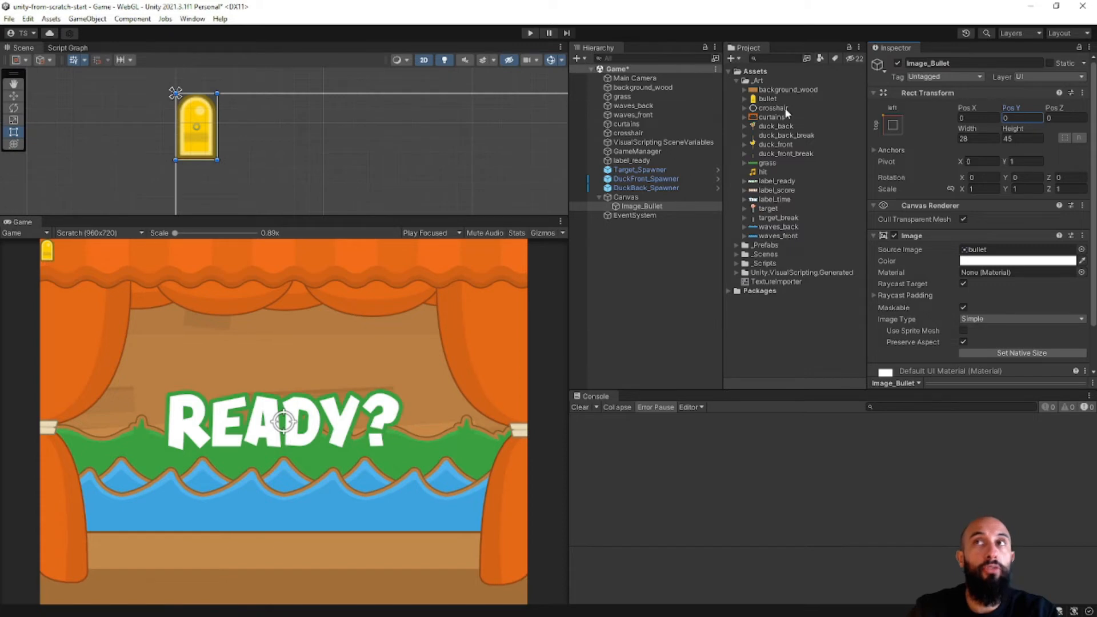
Offset Image_Bullet from the canvas's top-left corner by setting its position to X 24, Y -24
click(970, 118)
text(24)
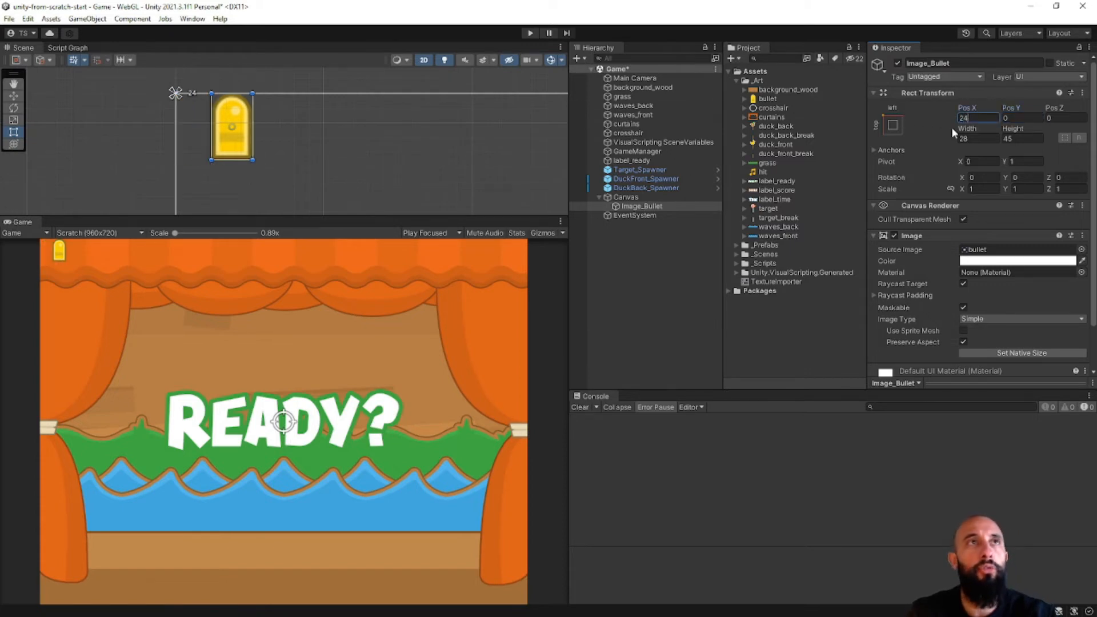
key(Tab)
text(-24)
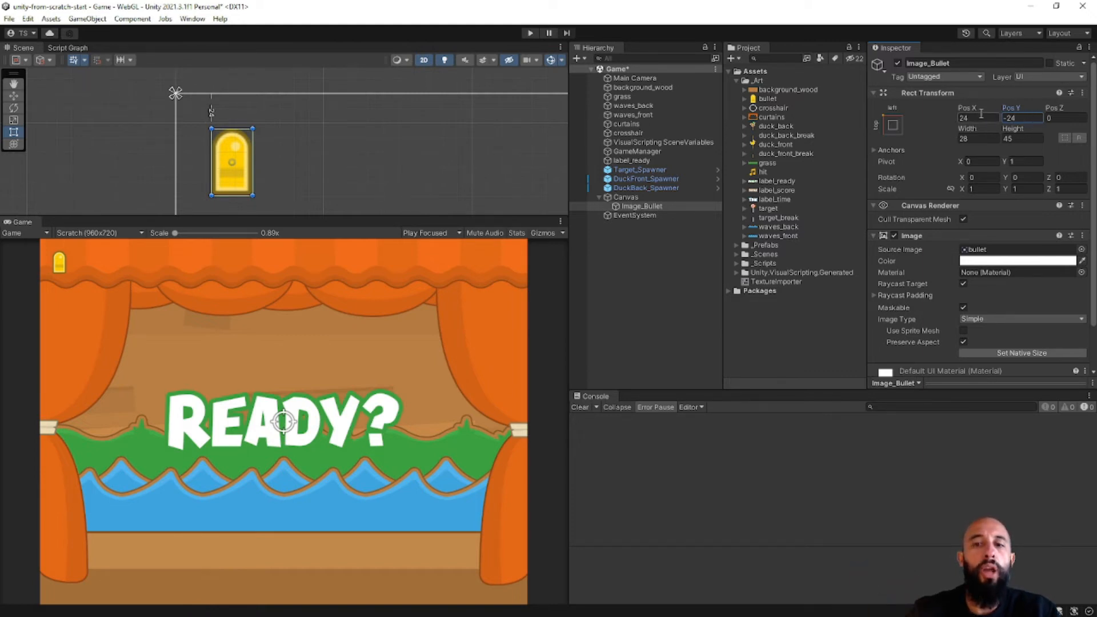
Move Image_Bullet right and slightly down, away from the canvas corner, to about X 90, Y -28
scroll(343, 145, down, 3)
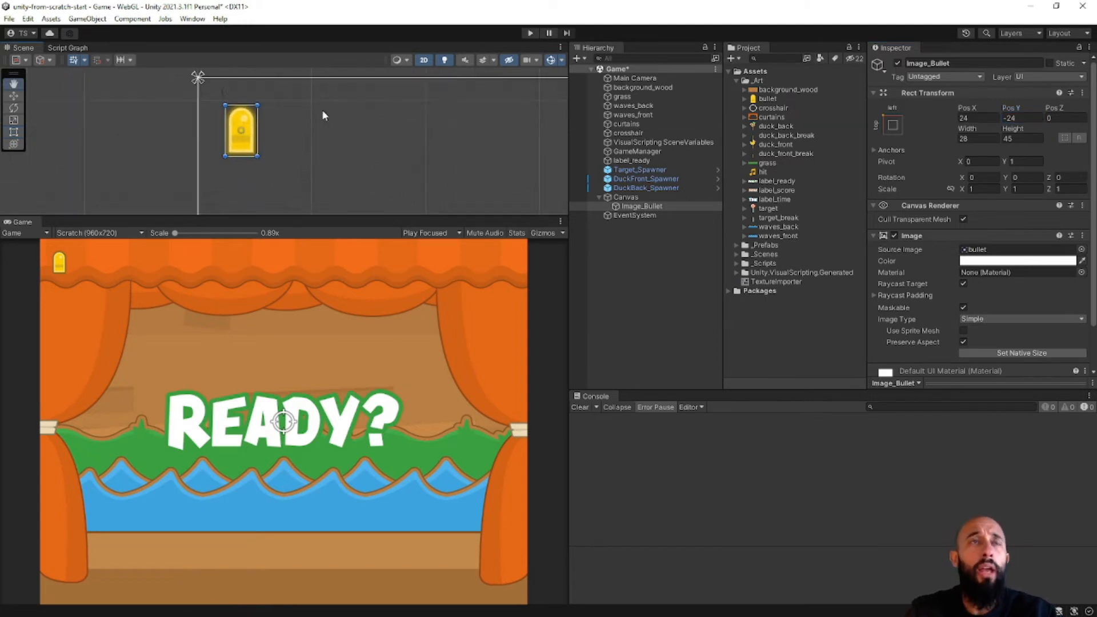
drag(244, 118, 319, 123)
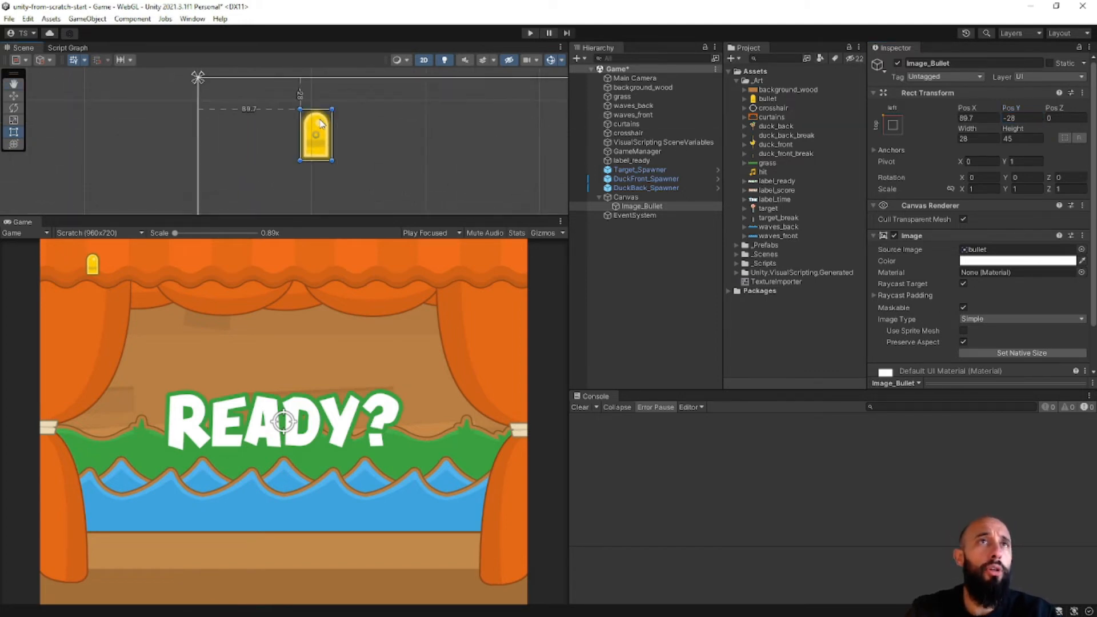
Snap Image_Bullet into the canvas's top-left corner using the top-left anchor preset, applying it to the pivot and position as well
click(893, 125)
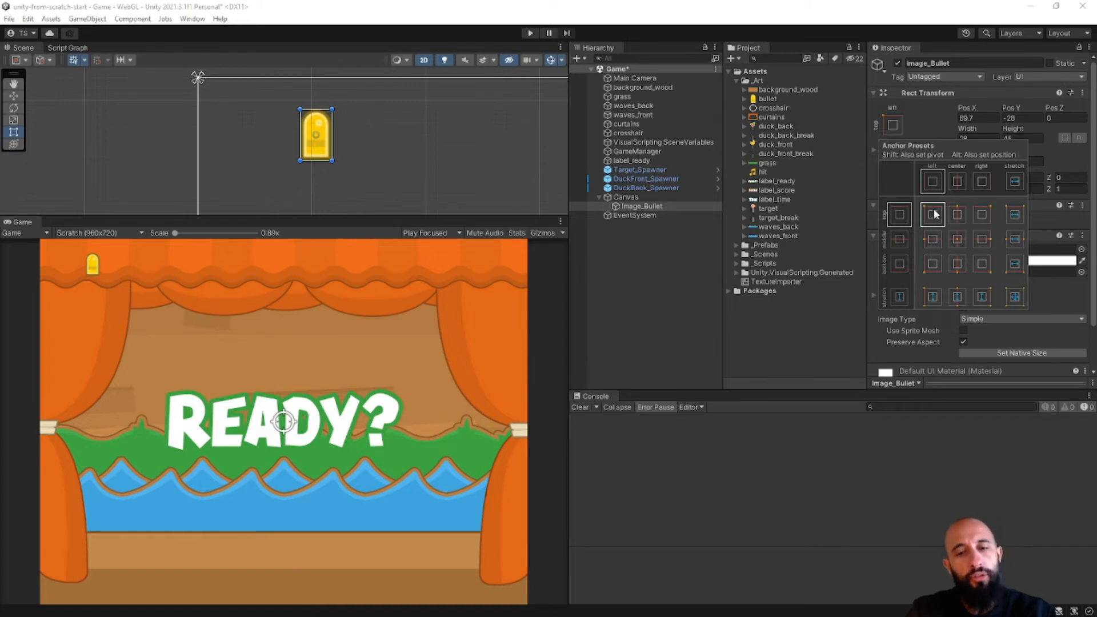
key(shift)
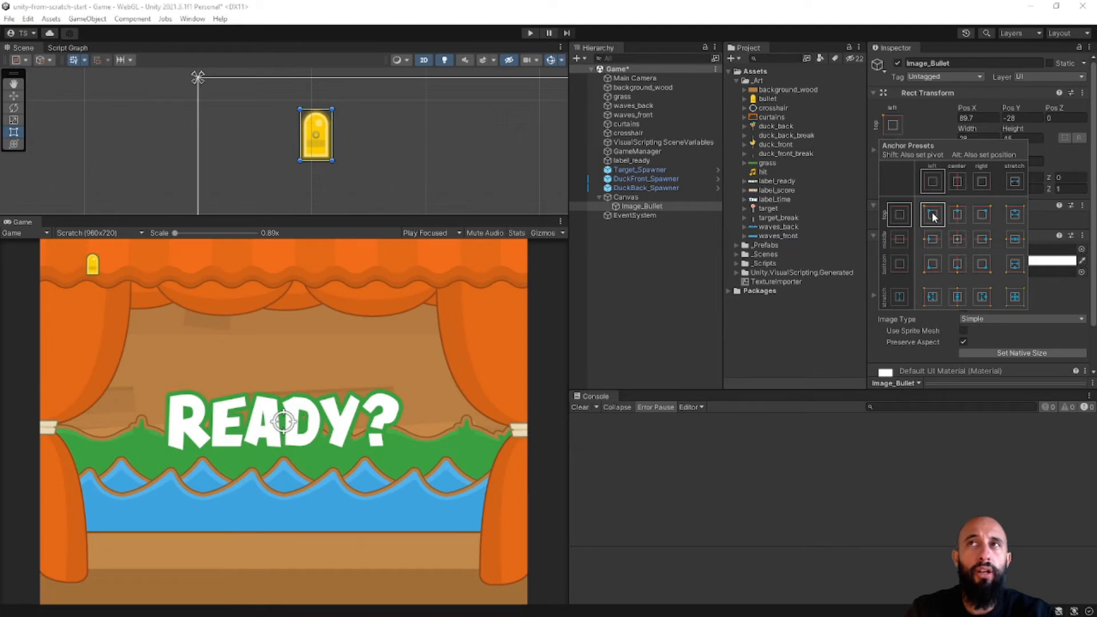
click(900, 112)
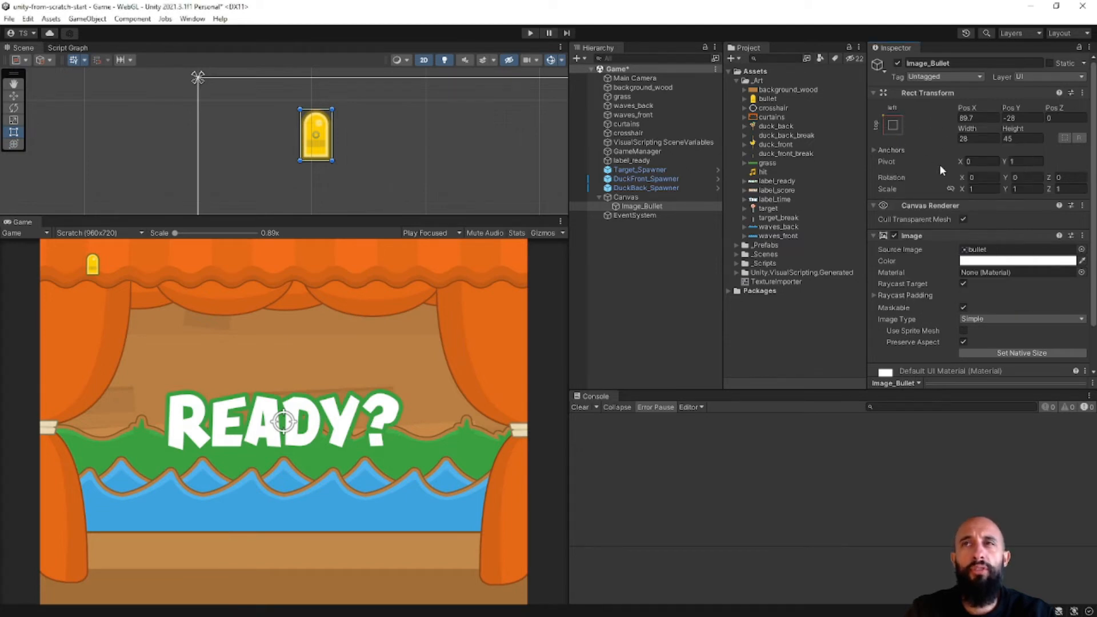
click(893, 124)
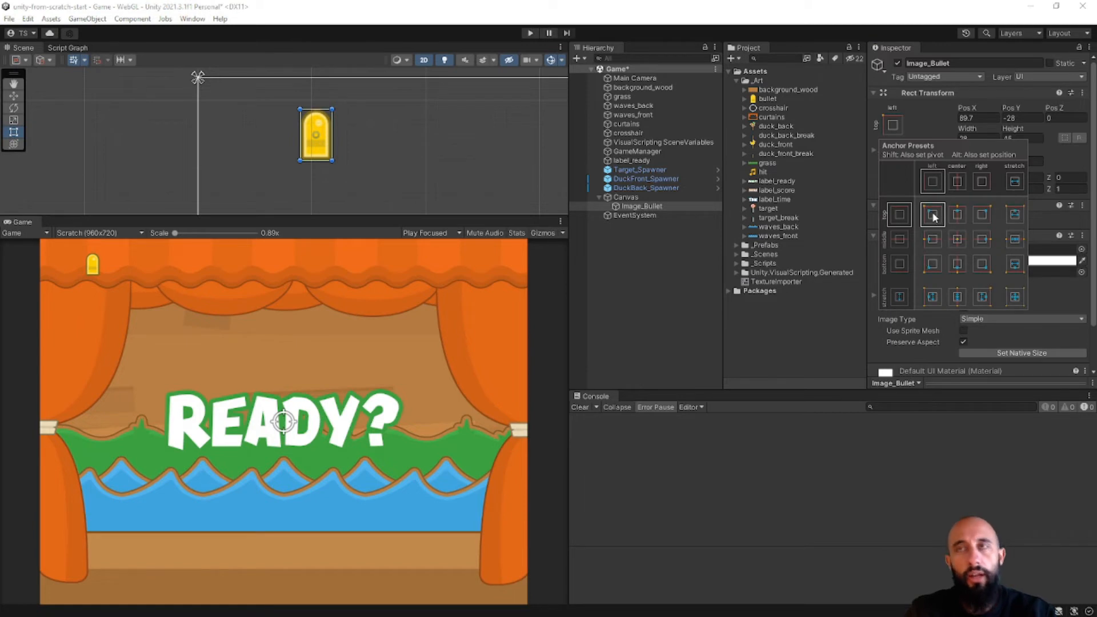
key(shift+alt)
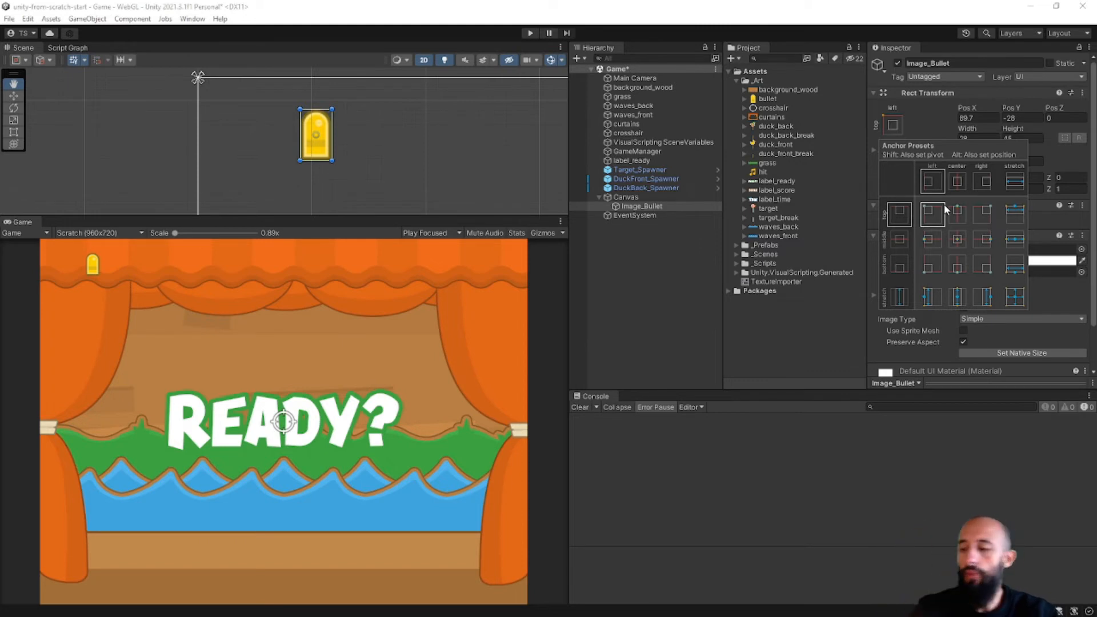
alt+shift+click(932, 215)
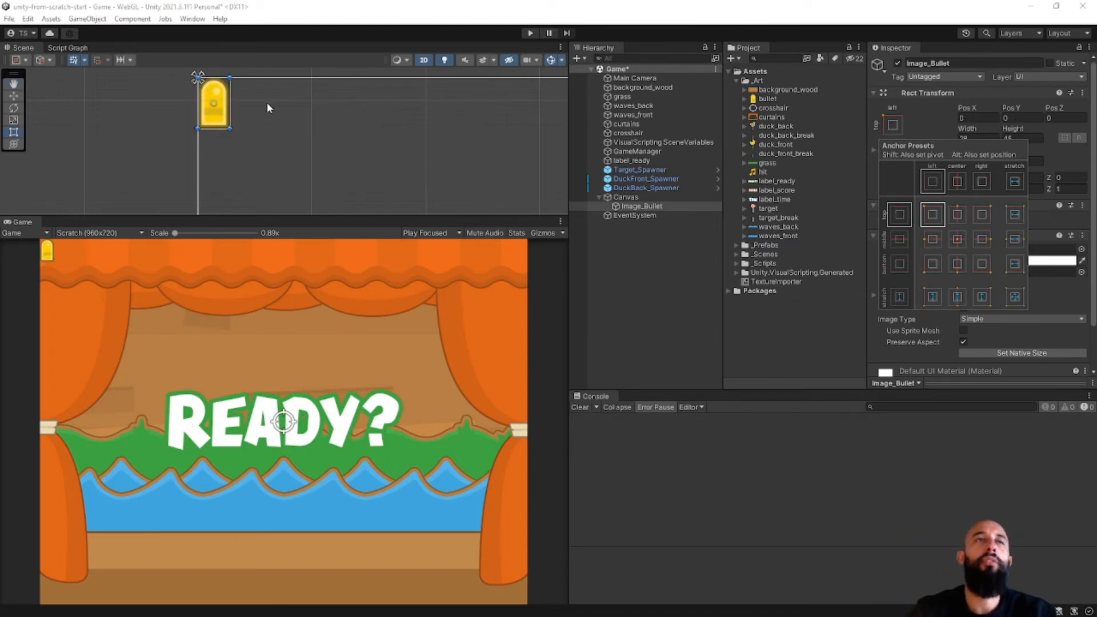
scroll(212, 109, up, 4)
click(212, 110)
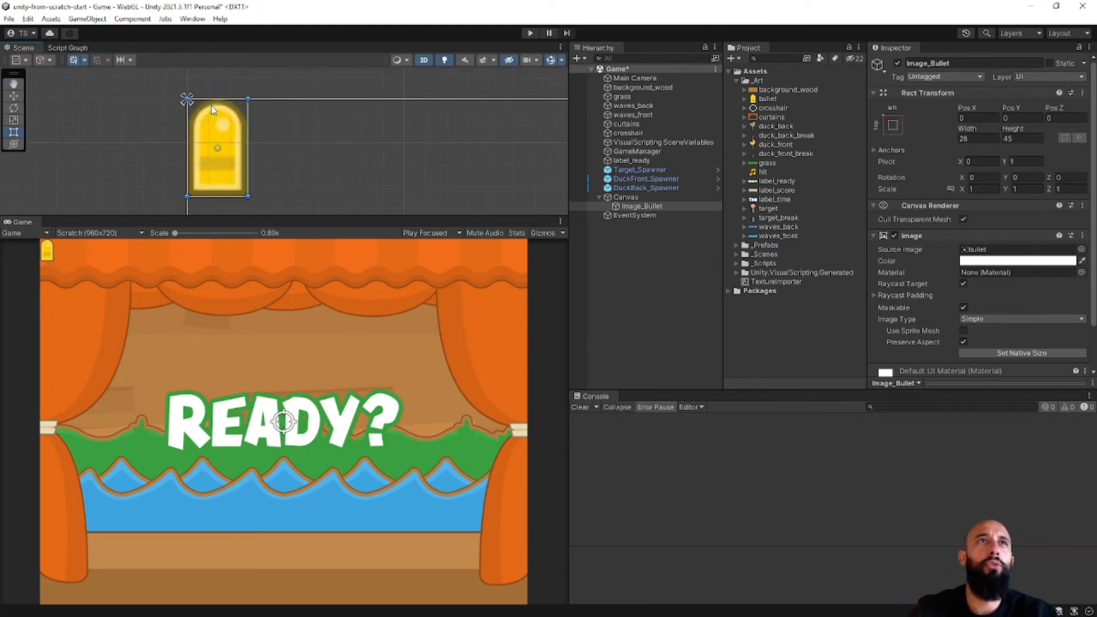
Offset Image_Bullet from the corner by setting its position to X 24, Y -24, and save the scene
click(973, 119)
text(24)
key(Tab)
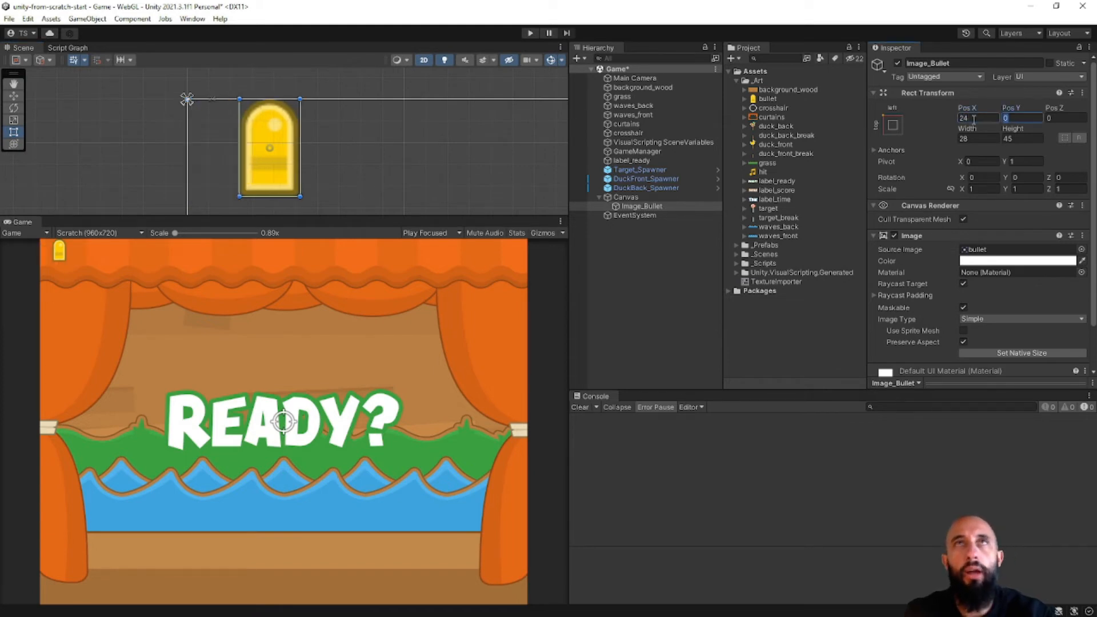
text(-24)
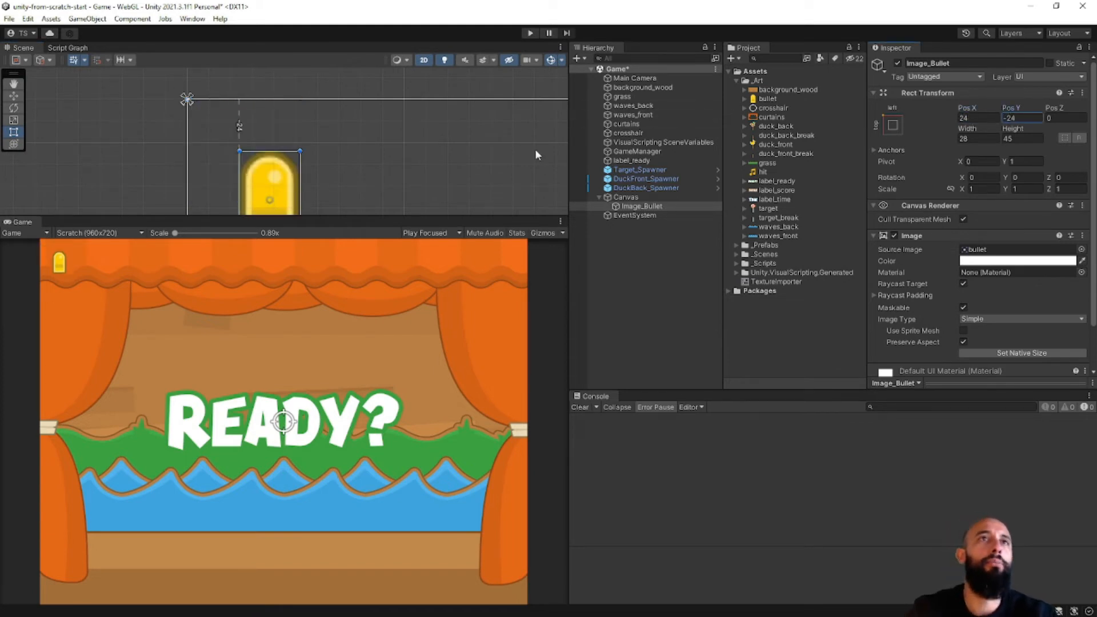
scroll(434, 166, down, 3)
scroll(430, 170, down, 5)
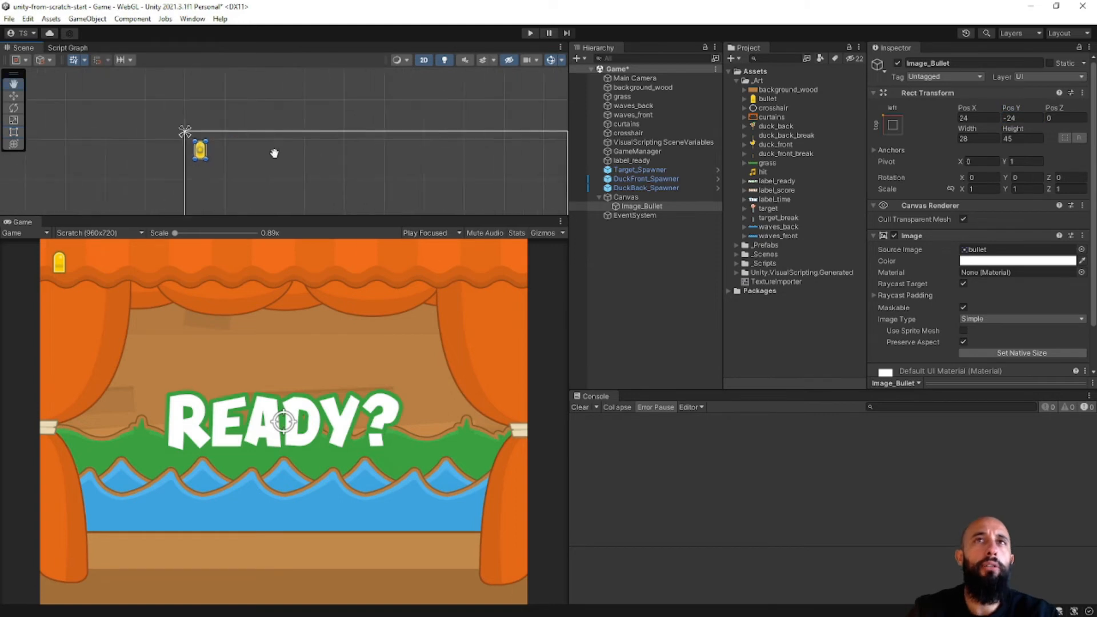
key(ctrl+s)
click(640, 243)
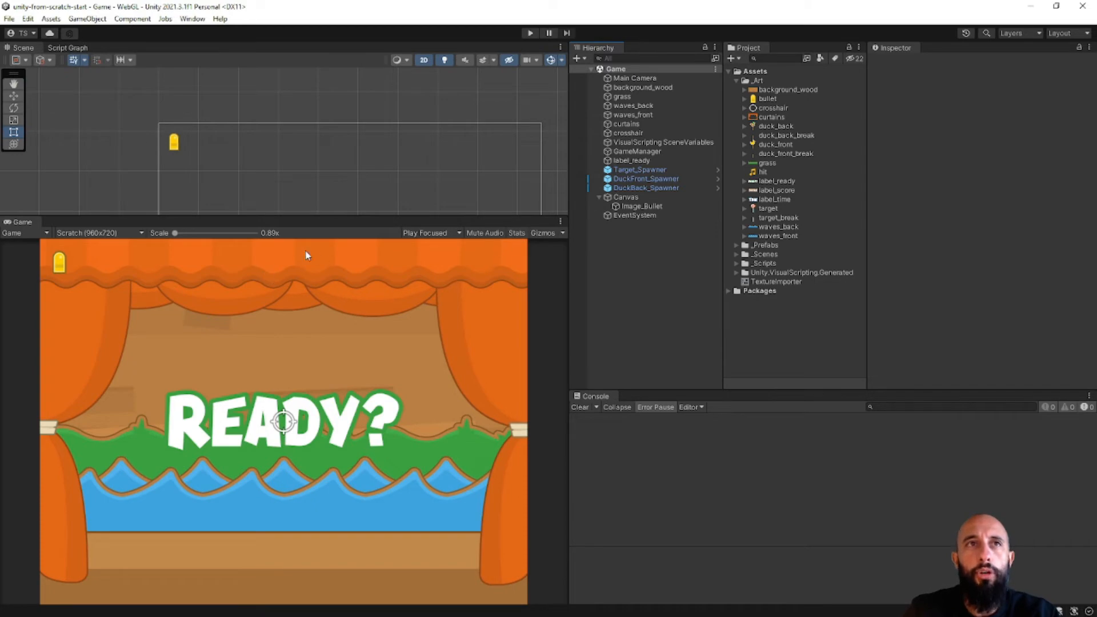
Check the HUD layout in the Scratch project, return to Unity, and add a UI image named Image_Score under Canvas
key(alt+Tab)
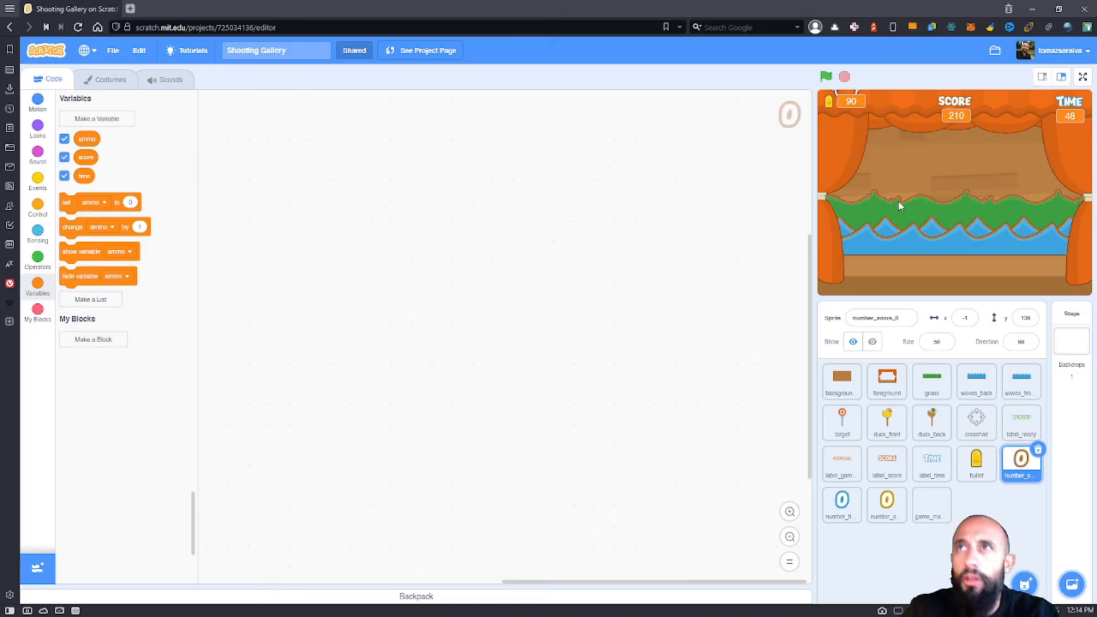
key(alt+Tab)
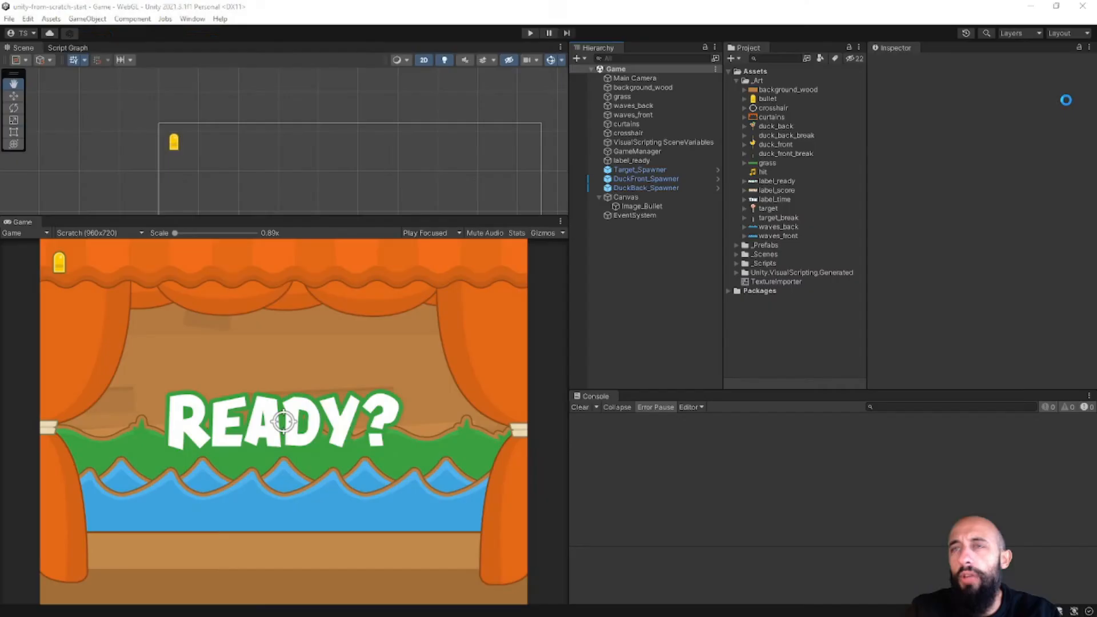
right_click(644, 199)
mouse_move(714, 436)
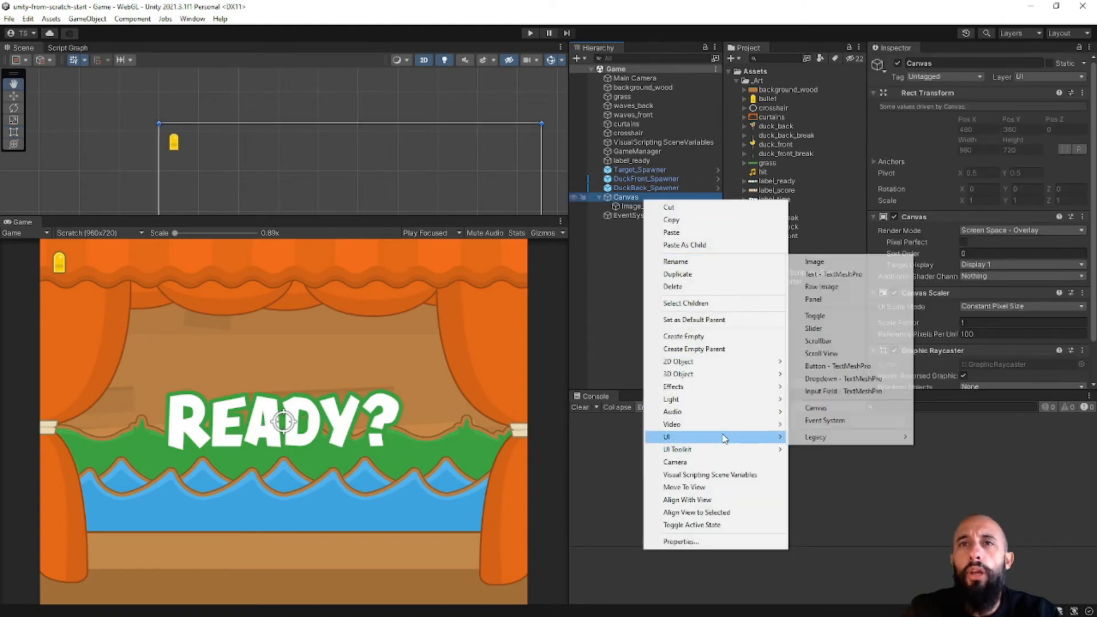
click(850, 265)
text(Image_Score)
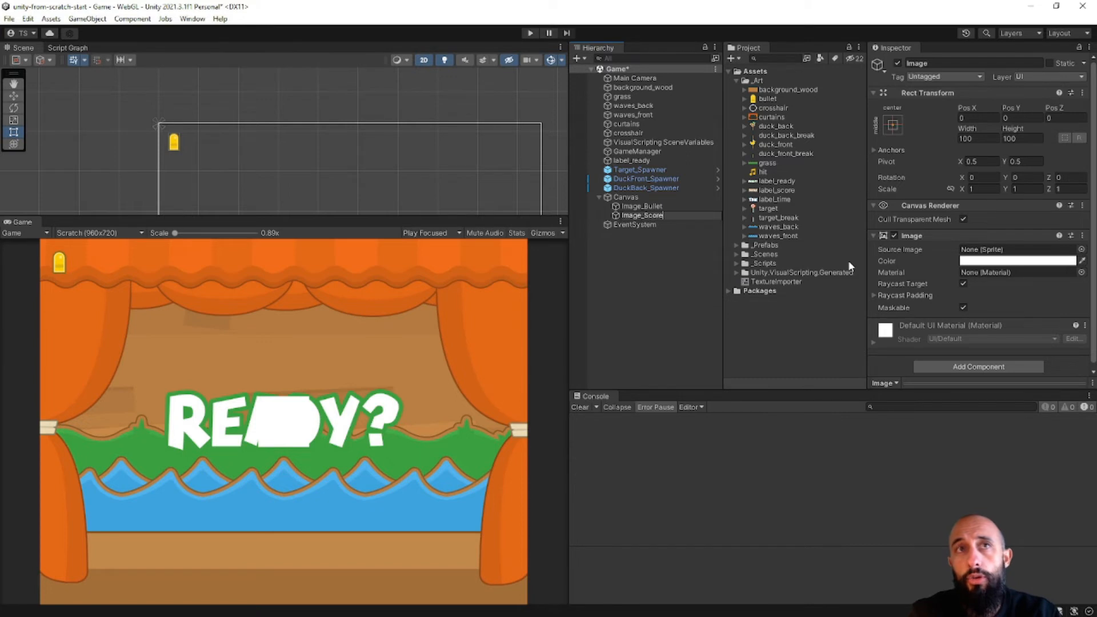
key(Return)
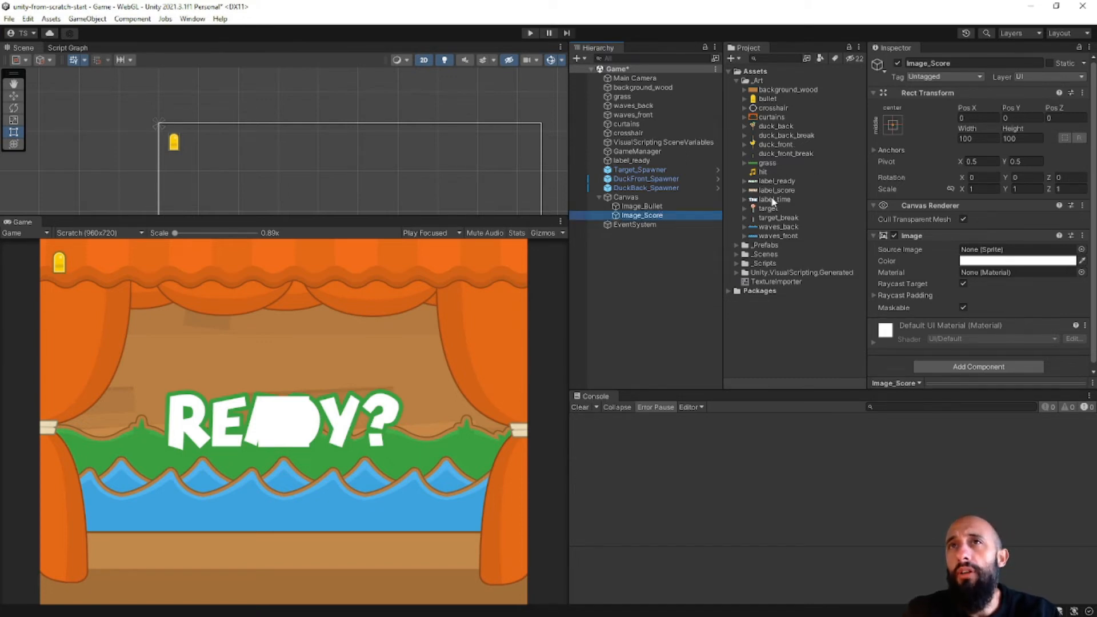
Assign the label_score sprite as Image_Score's source image and enable Preserve Aspect
drag(765, 191, 1005, 250)
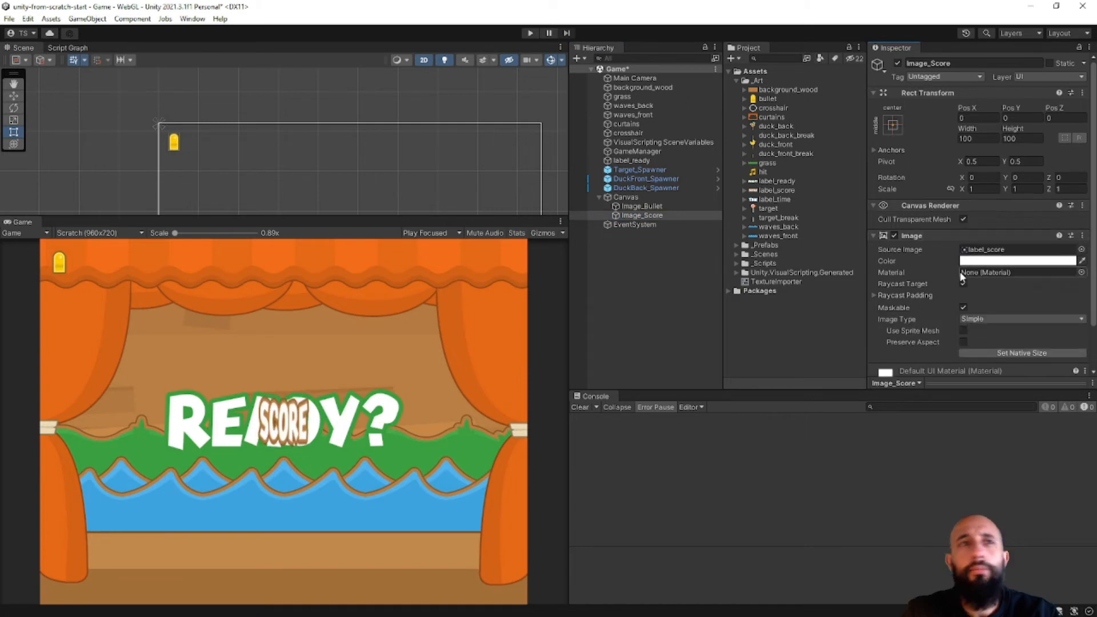
click(963, 342)
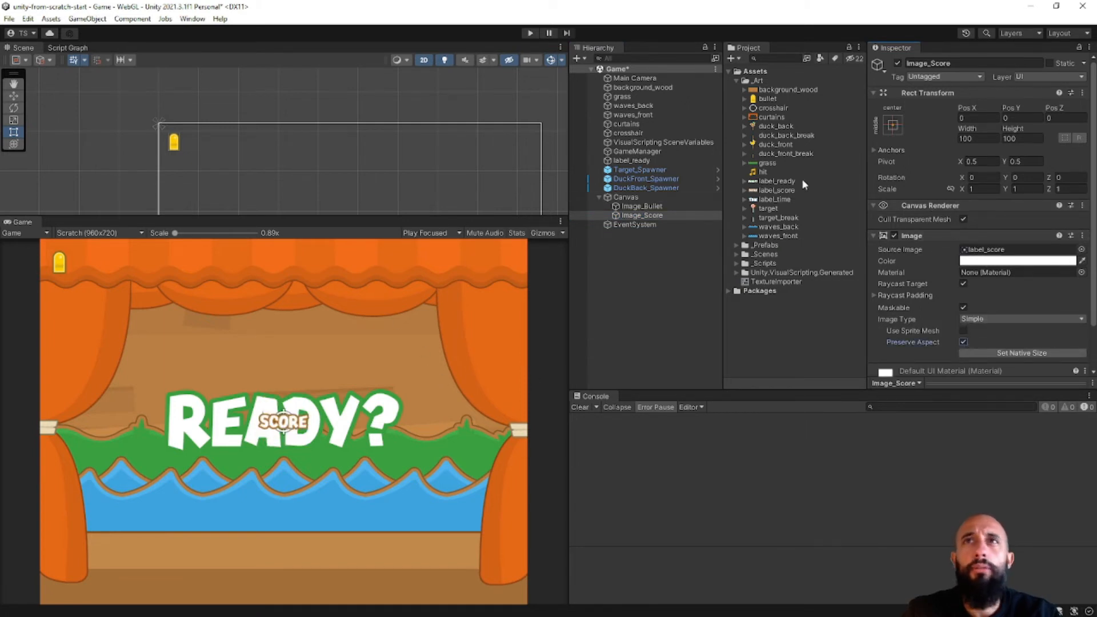
Look up the label_score sprite's dimensions, set Image_Score's width to 122 and height to 40, and save the scene
click(792, 192)
click(949, 383)
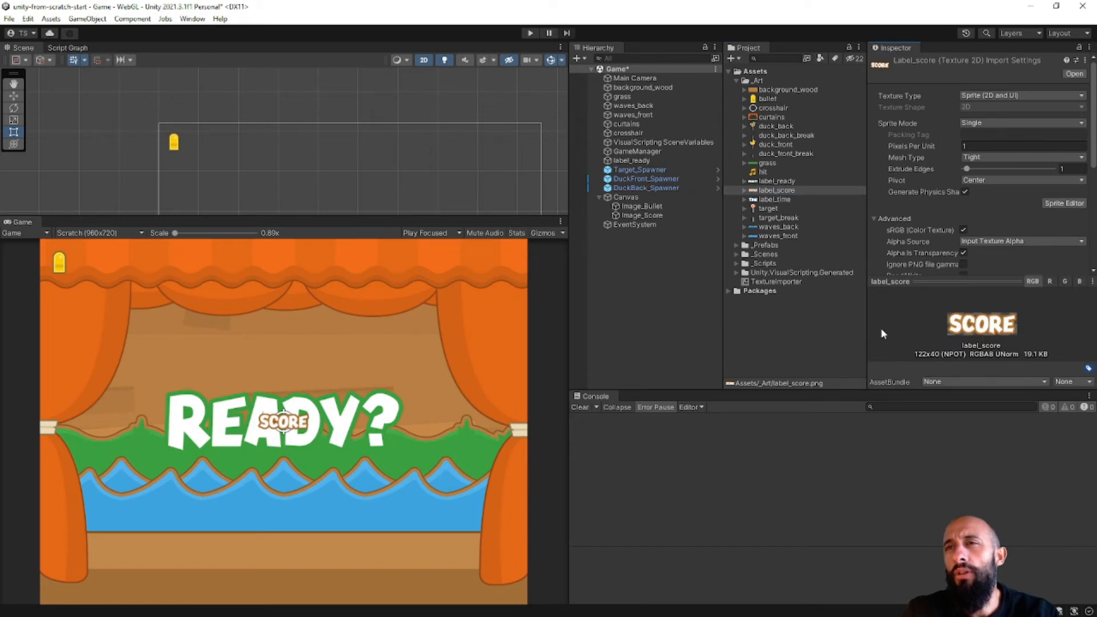
click(641, 215)
click(974, 139)
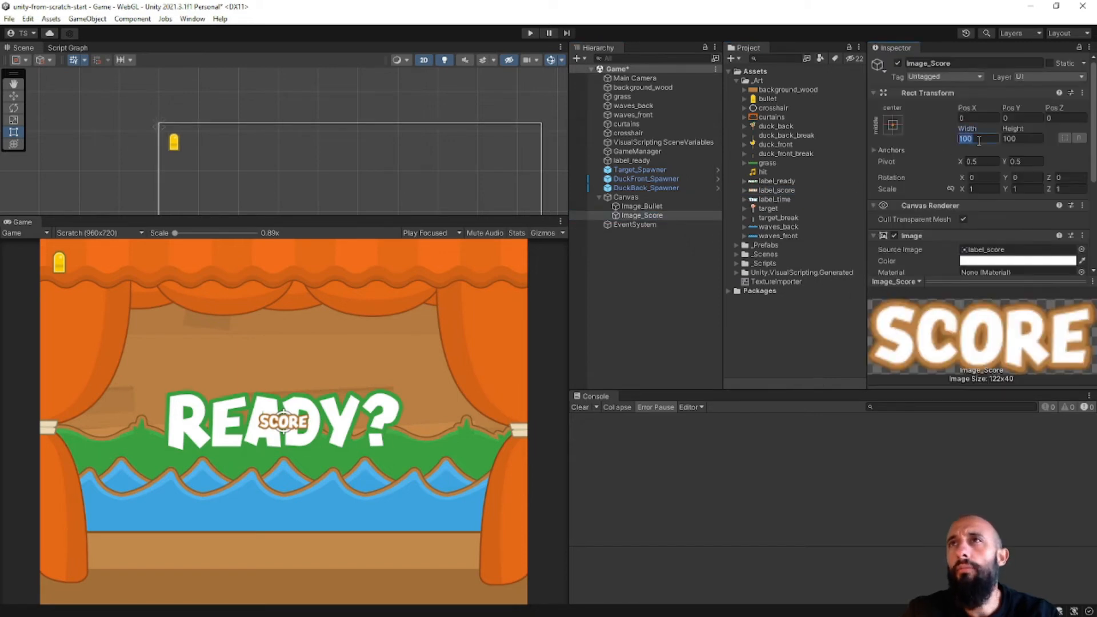
text(122)
key(Tab)
text(40)
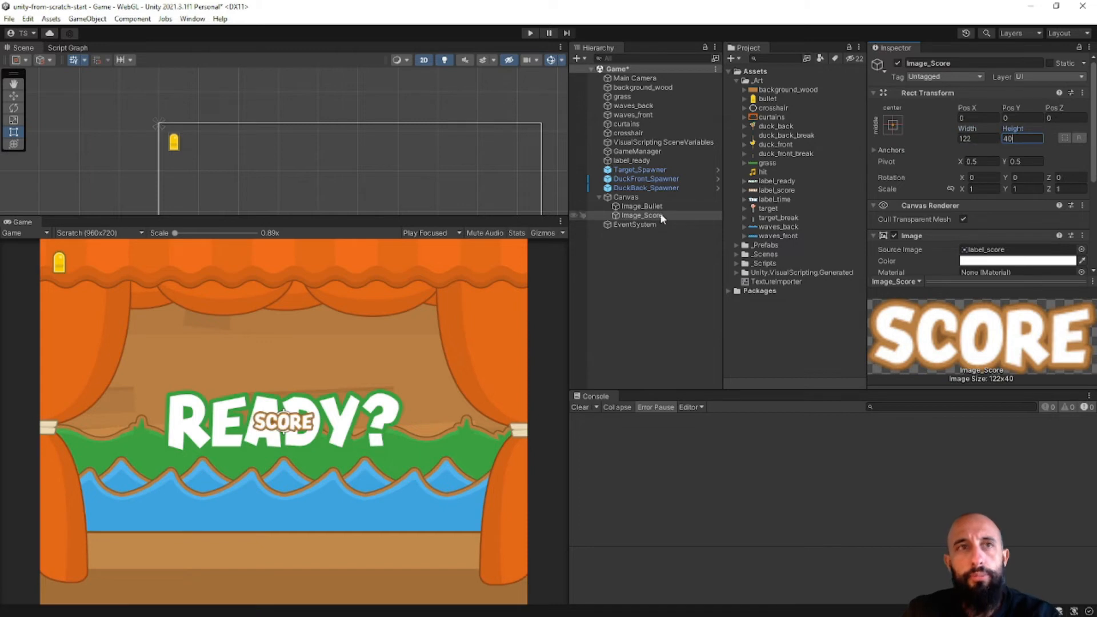
scroll(343, 132, down, 4)
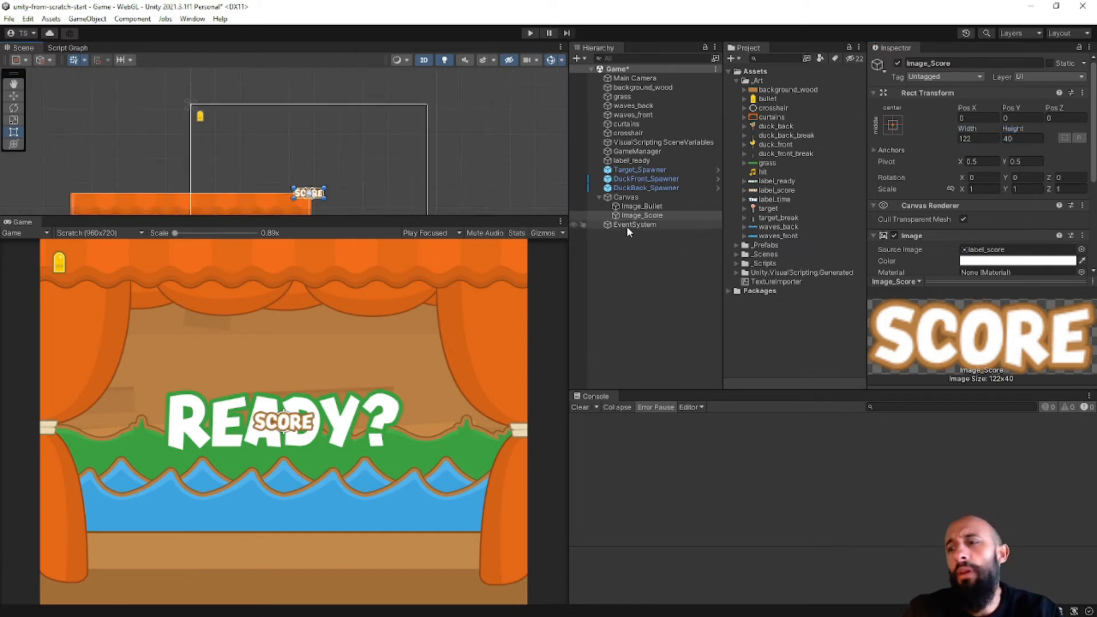
scroll(399, 148, up, 3)
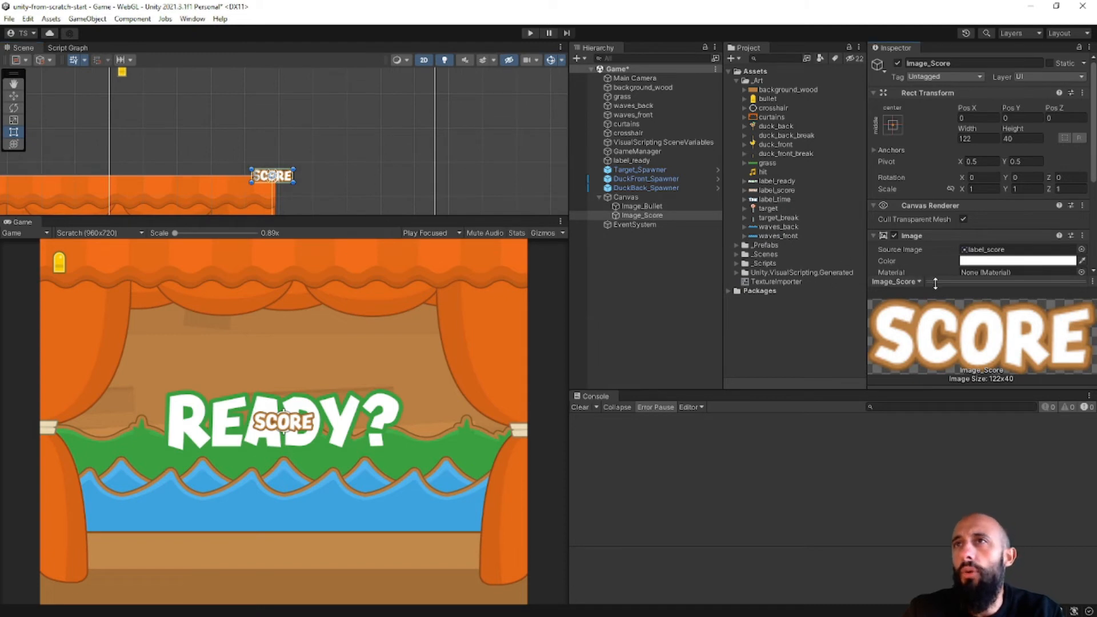
drag(935, 282, 934, 294)
key(ctrl+s)
Snap Image_Score to the canvas's top center using the top-center anchor preset, applying it to the pivot and position as well
scroll(331, 131, down, 4)
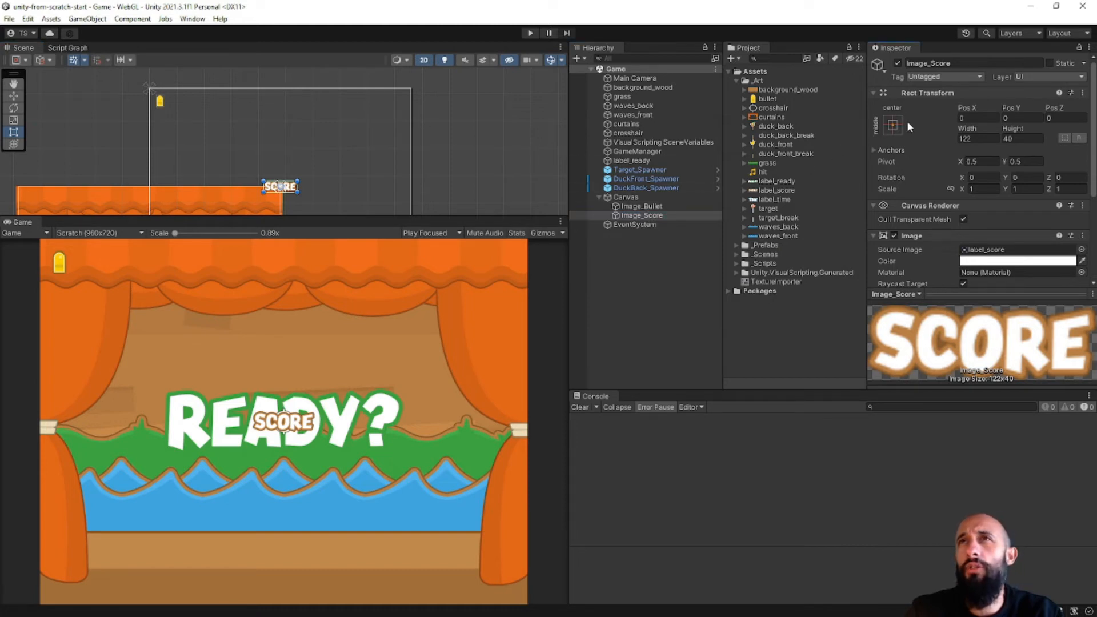
click(892, 125)
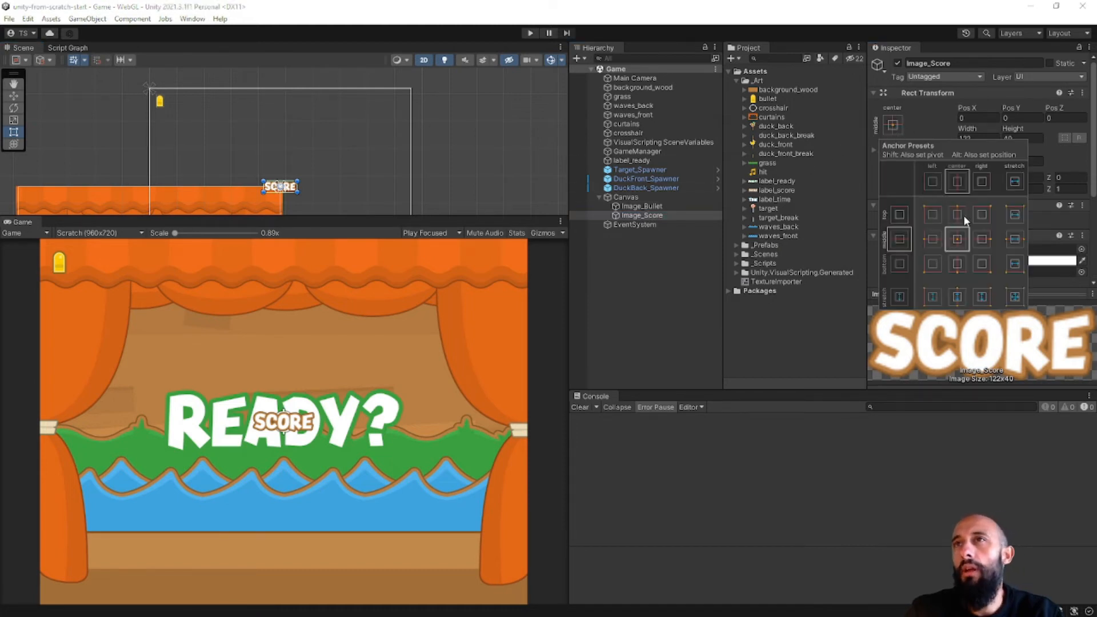
key(shift+alt)
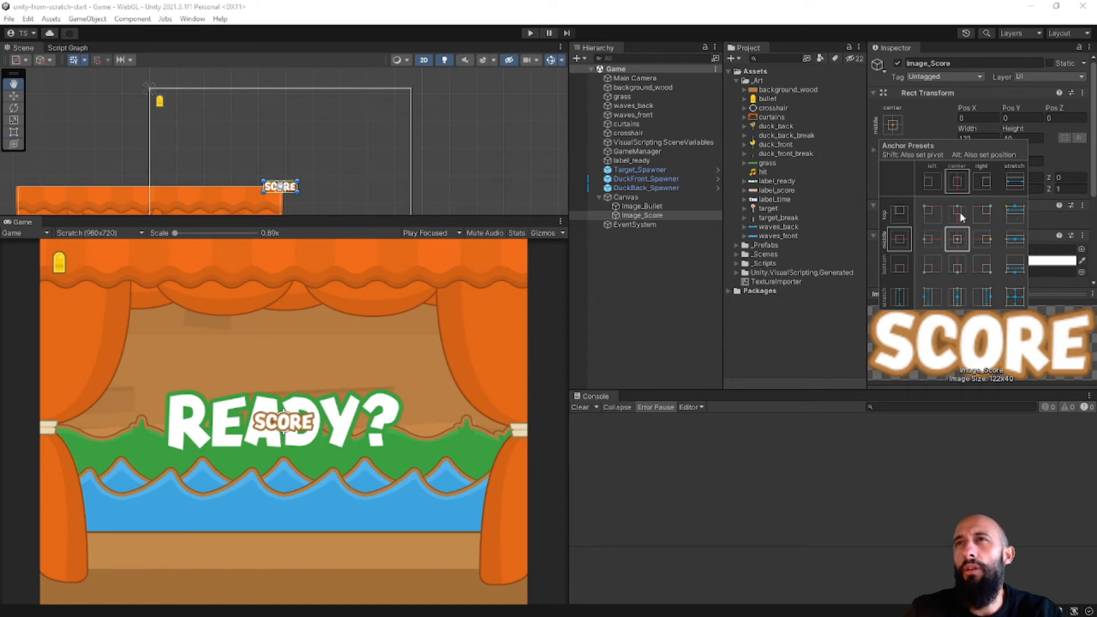
key(alt)
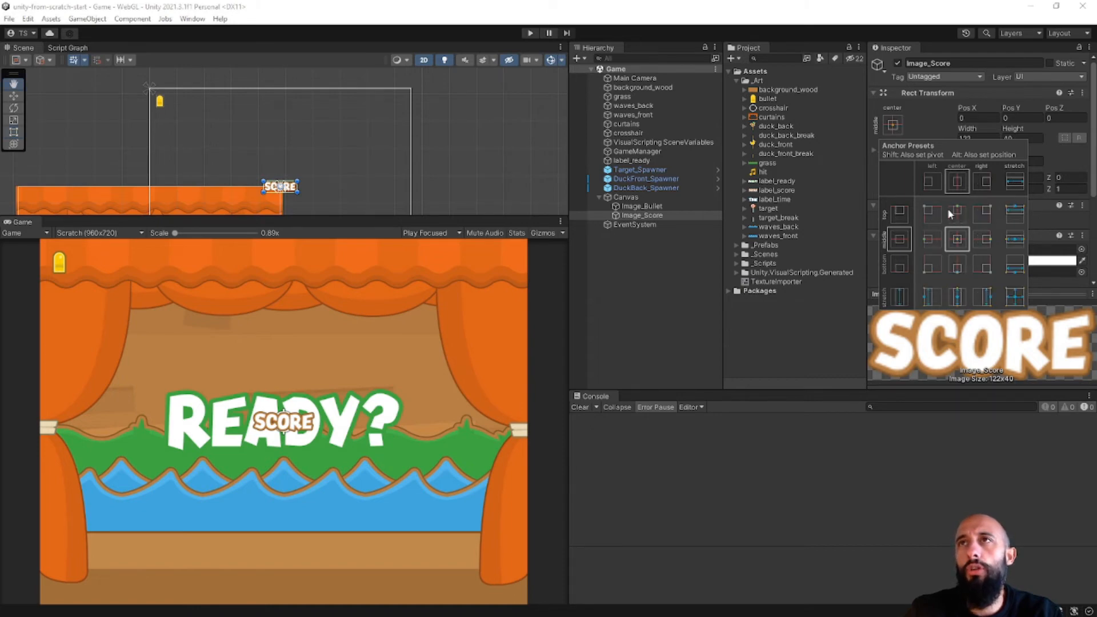
alt+shift+click(955, 211)
Lower Image_Score from the canvas's top edge by setting its Y position to -24
scroll(298, 109, up, 3)
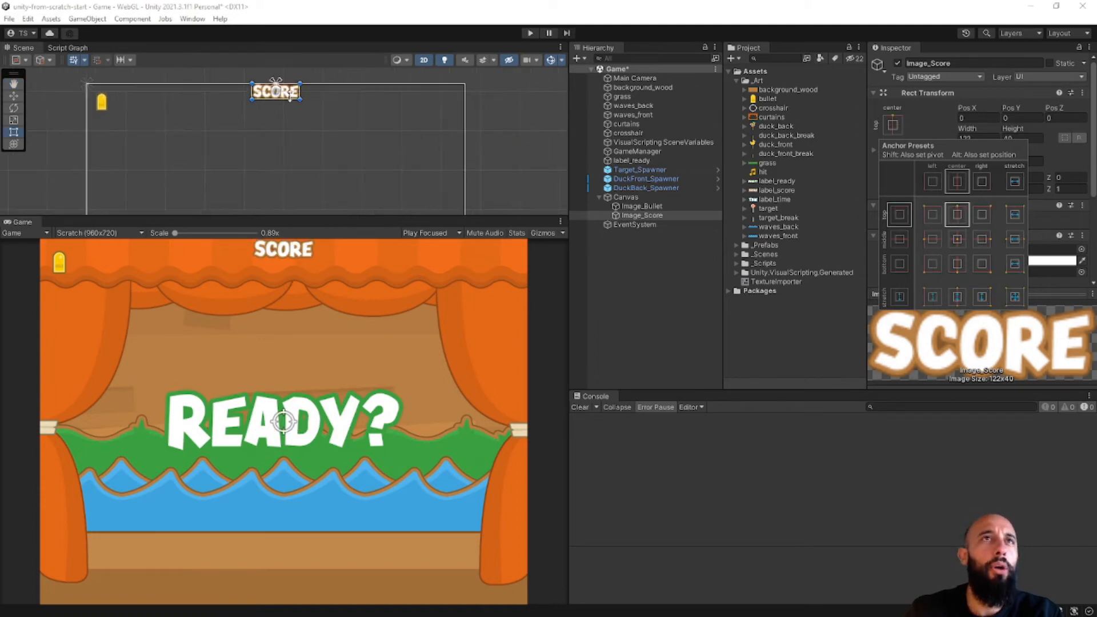
middle_drag(291, 105, 353, 142)
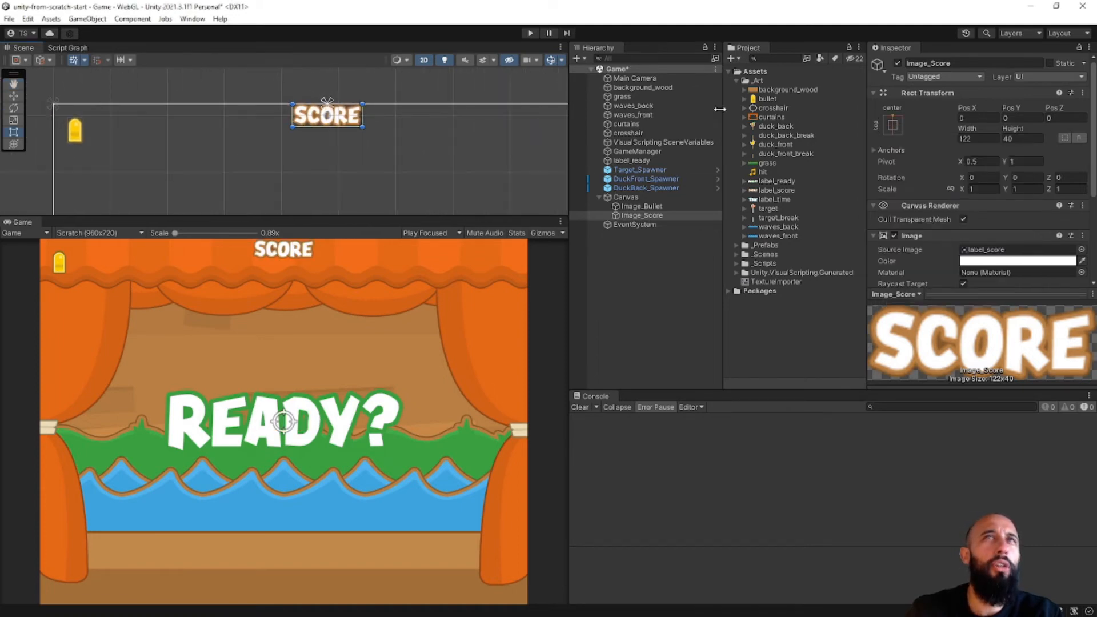
click(1034, 117)
text(-24)
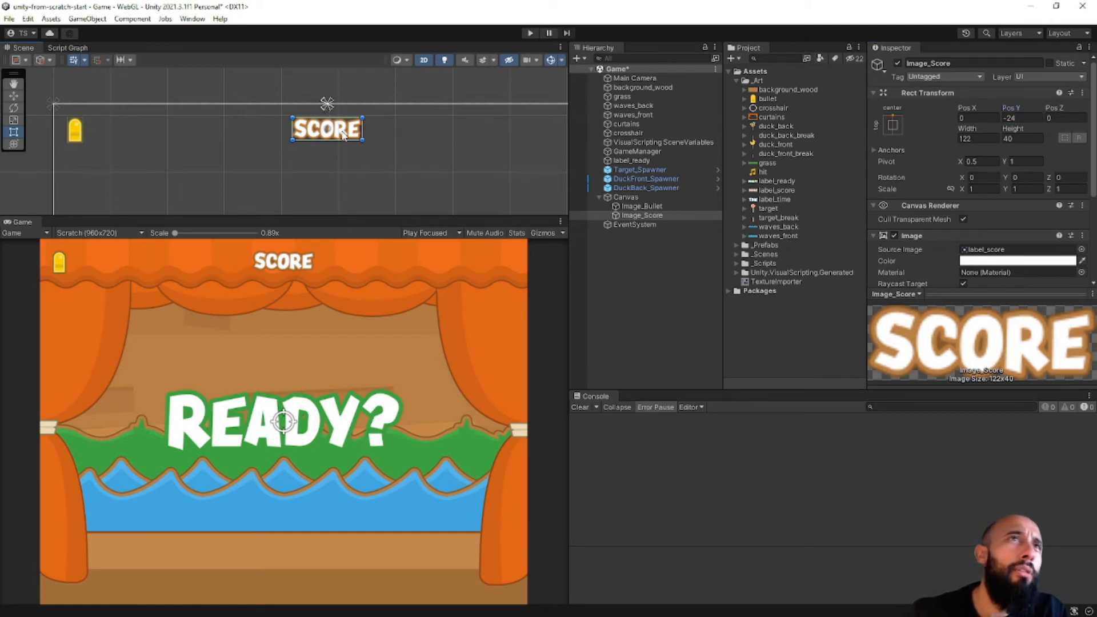
Try nudging Image_Score by hand to align it with the bullet, and reset its X position to 0
drag(342, 133, 342, 137)
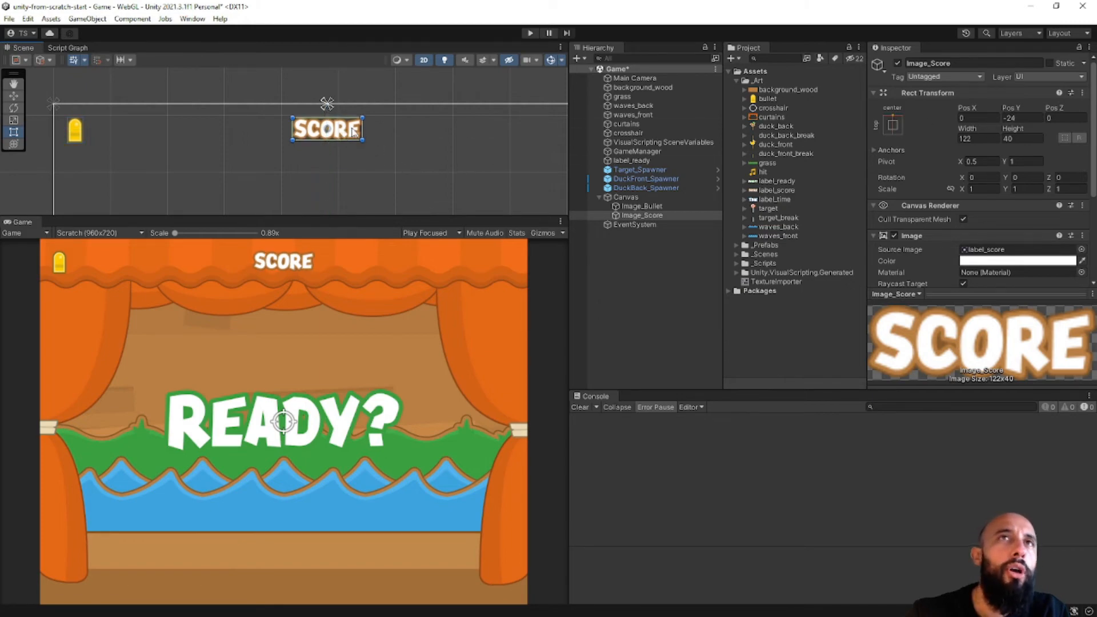
drag(352, 131, 354, 135)
scroll(80, 120, up, 2)
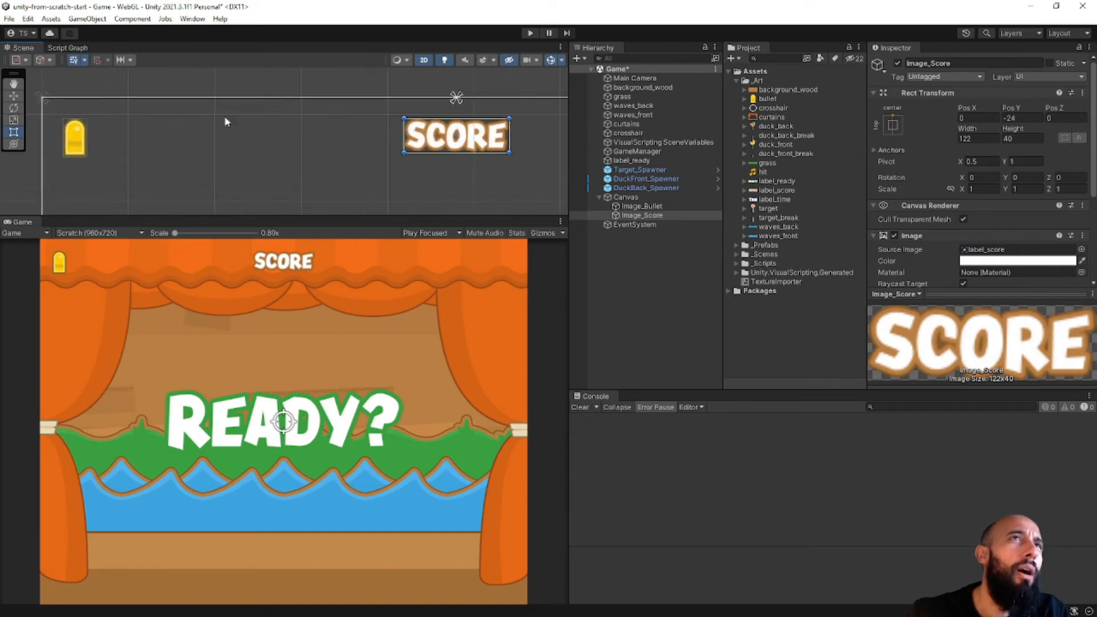
drag(474, 131, 475, 137)
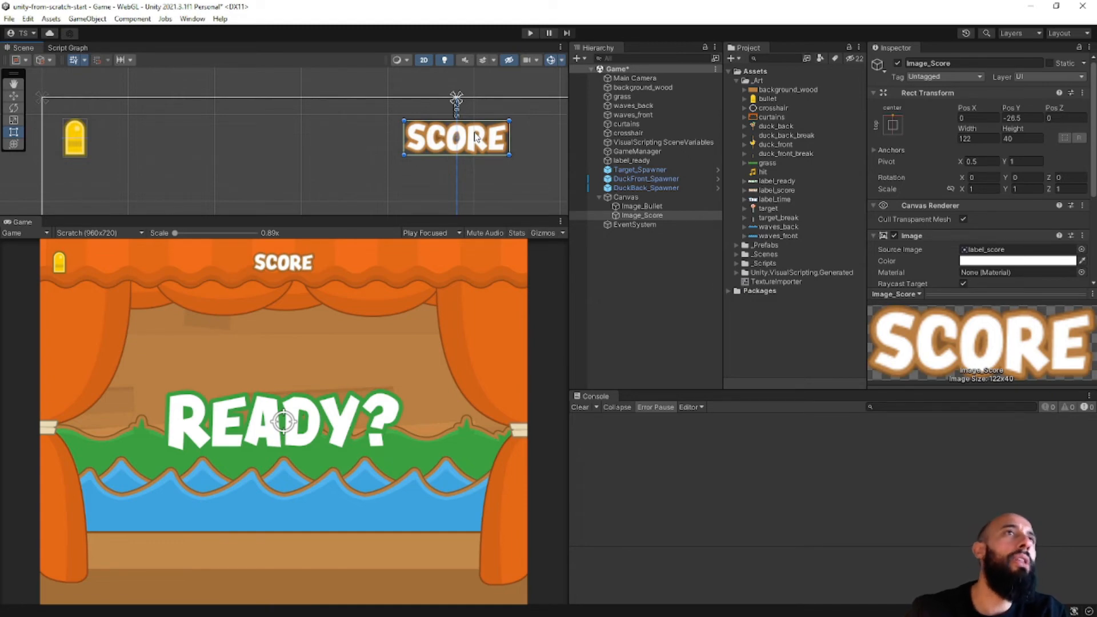
drag(475, 138, 469, 133)
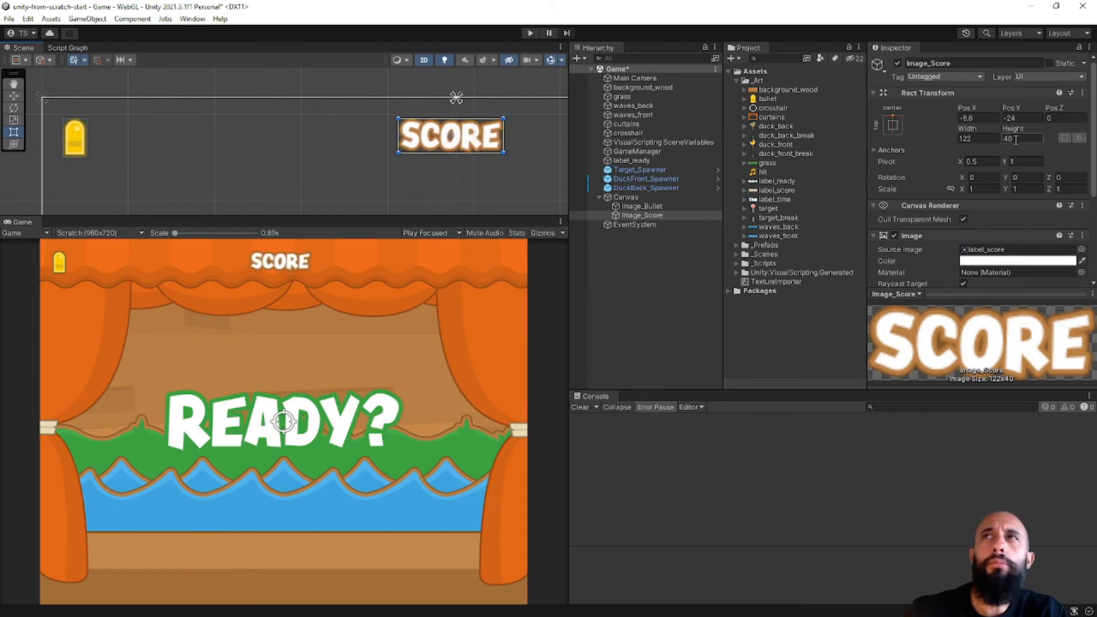
click(990, 122)
text(0)
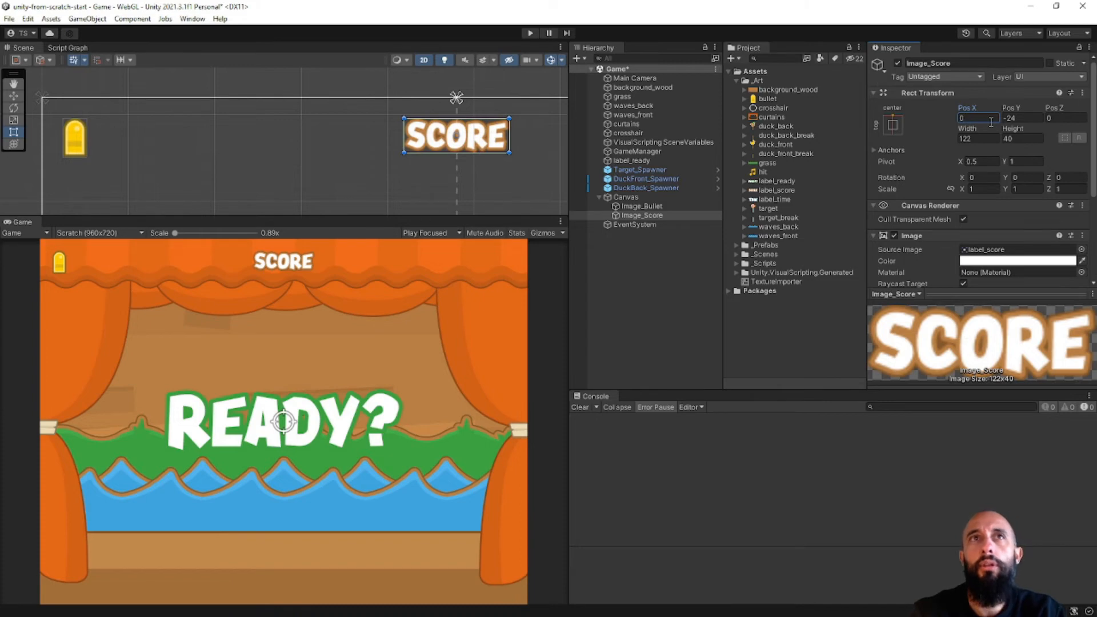
Save the scene and check the bullet and score placement across the canvas
key(ctrl+s)
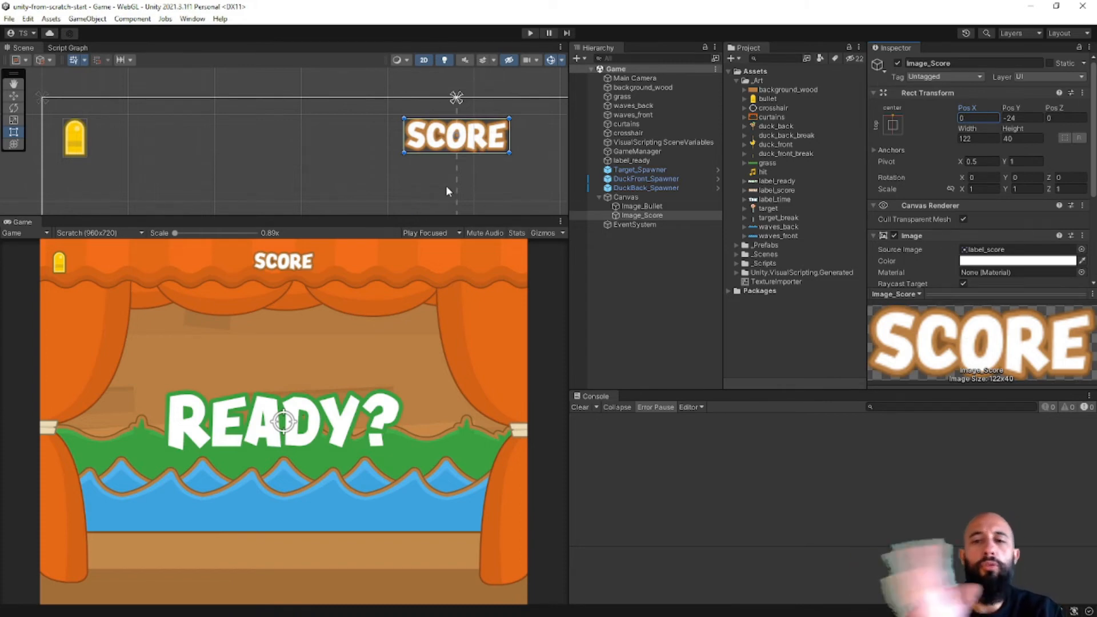
scroll(459, 152, down, 10)
middle_drag(429, 165, 324, 134)
scroll(296, 121, down, 5)
scroll(316, 139, up, 3)
scroll(319, 140, down, 3)
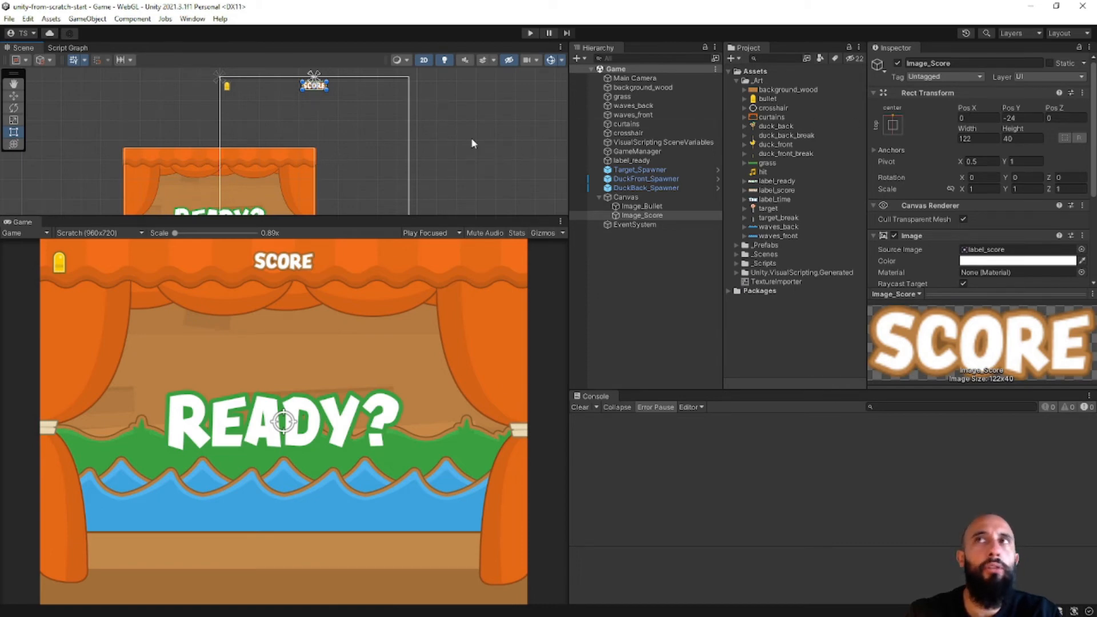
scroll(353, 98, up, 5)
scroll(306, 138, up, 2)
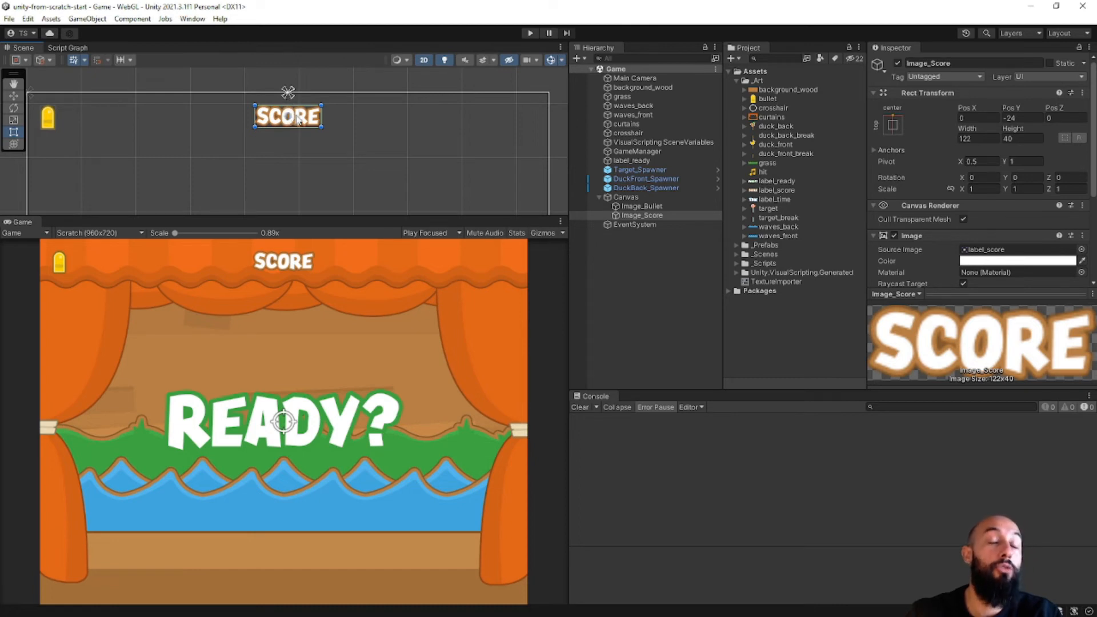
scroll(301, 123, down, 2)
middle_drag(384, 125, 362, 128)
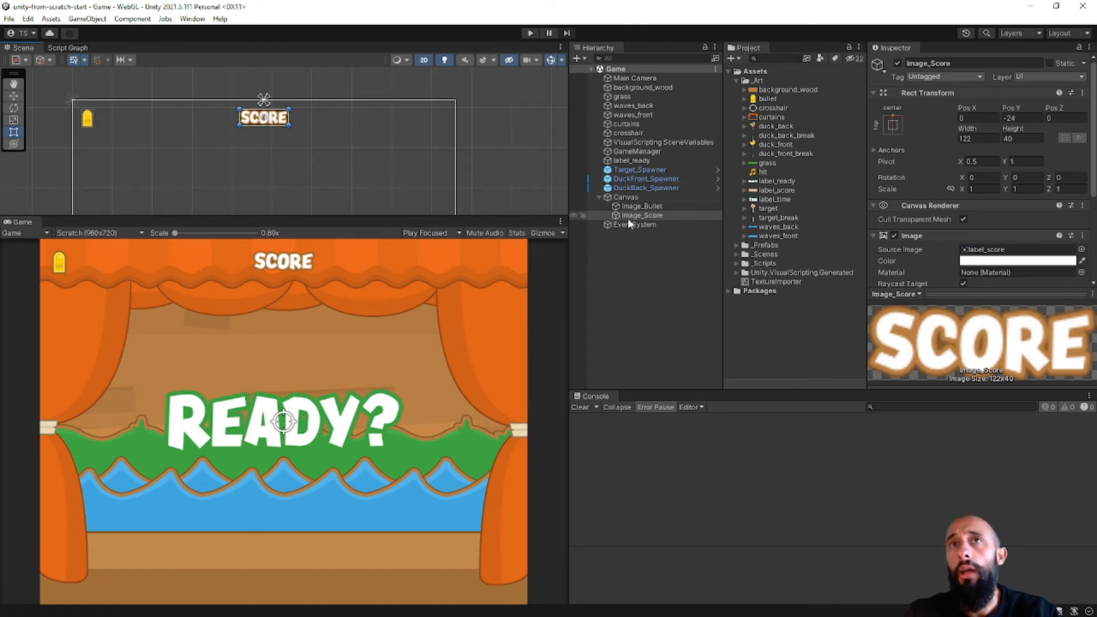
Duplicate Image_Score within the Canvas and rename the copy Image_Time
click(641, 251)
click(662, 216)
key(ctrl+d)
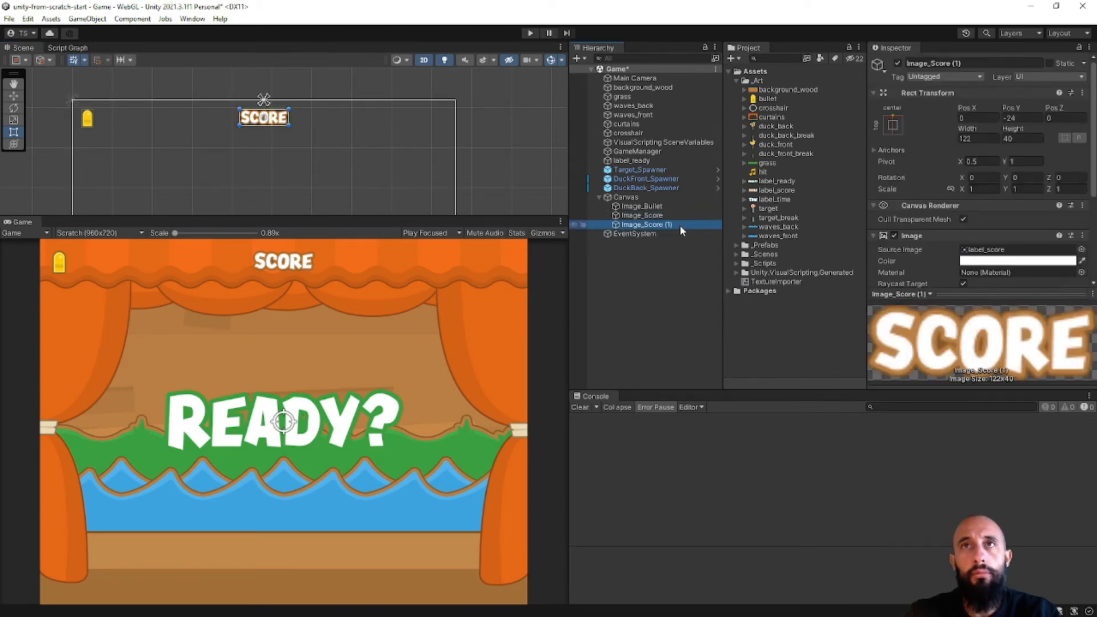
click(679, 225)
key(BackSpace)
key(BackSpace)
key(BackSpace)
key(BackSpace)
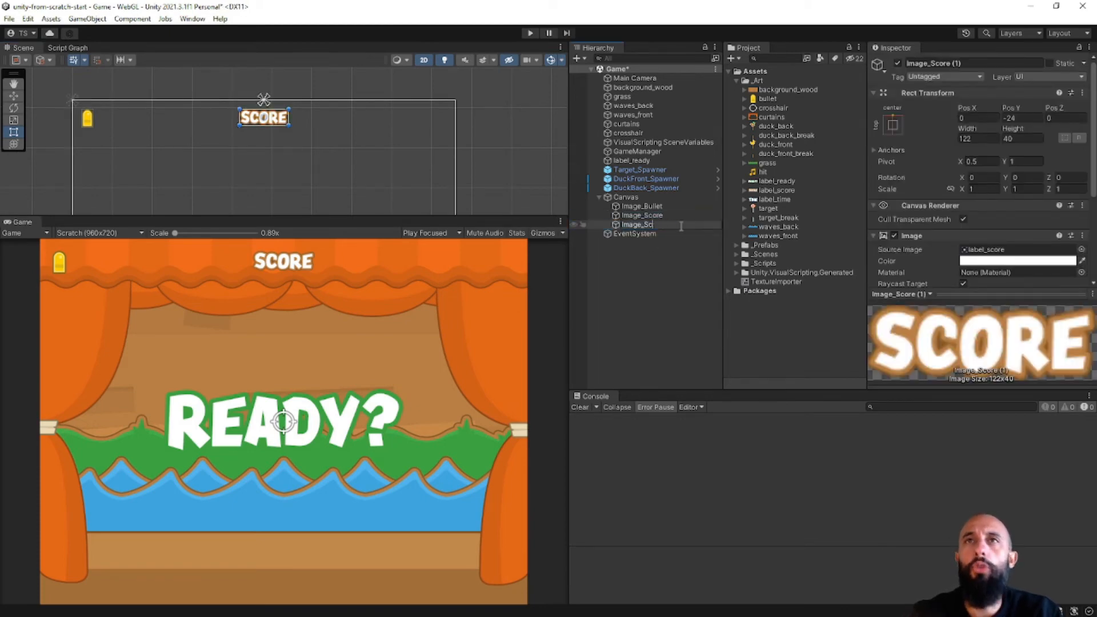
key(BackSpace)
key(BackSpace)
text(Time)
key(Return)
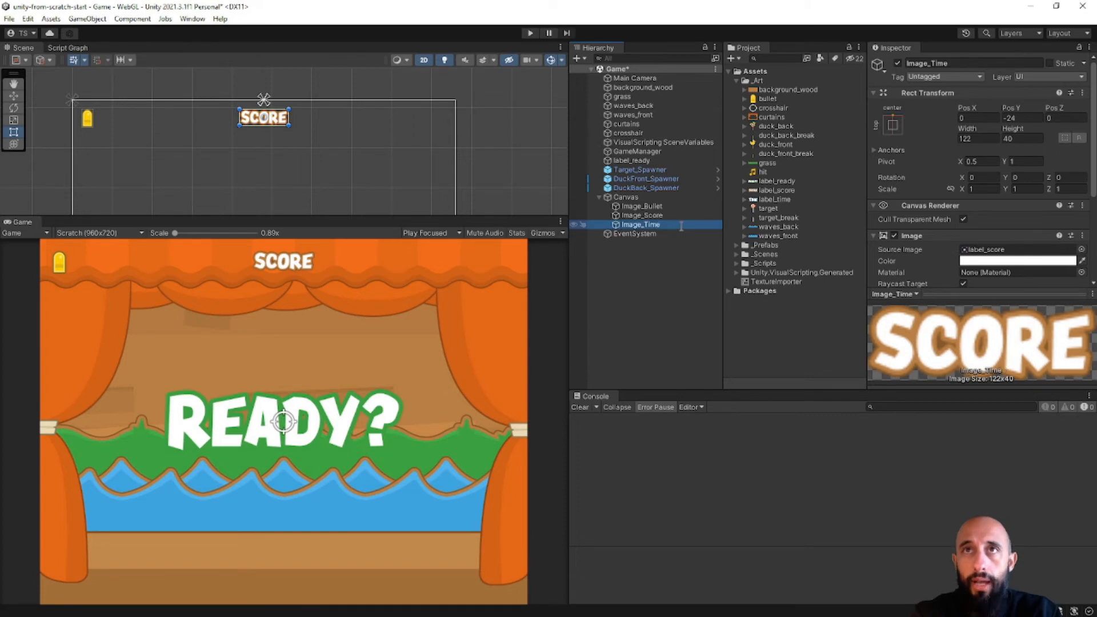
Assign the label_time sprite as Image_Time's source image and match its size with width 97 and height 40
drag(777, 199, 987, 256)
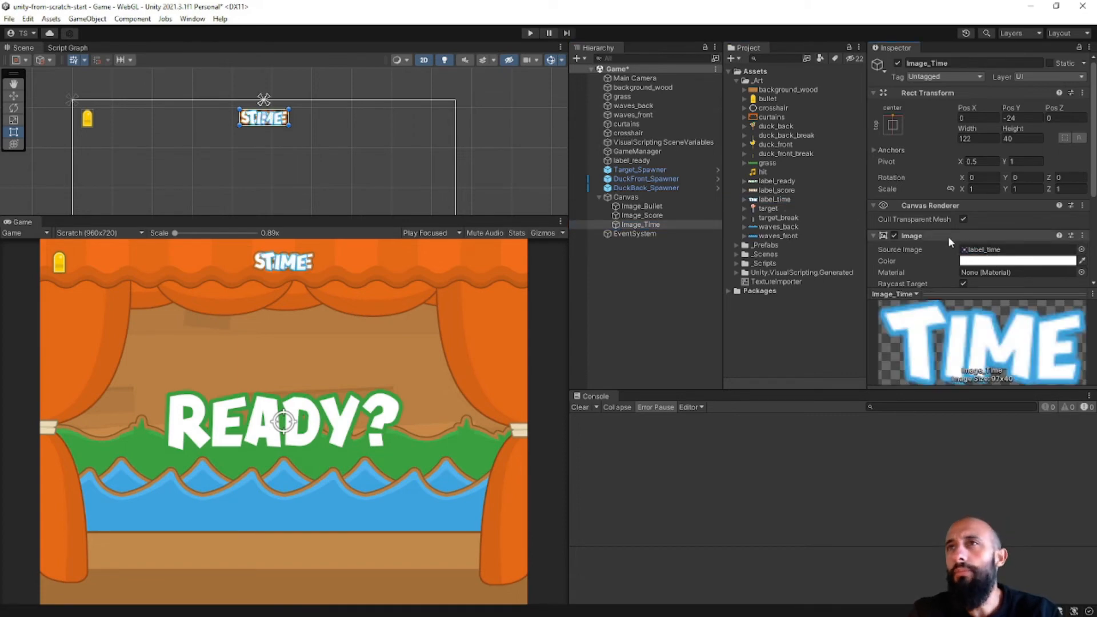
click(791, 199)
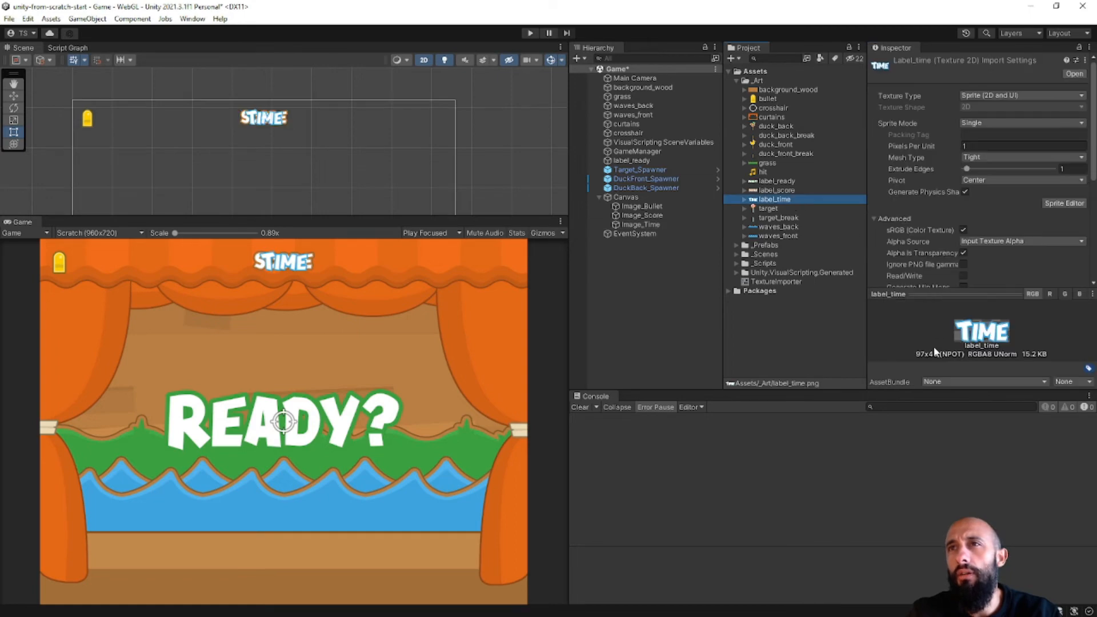
click(657, 224)
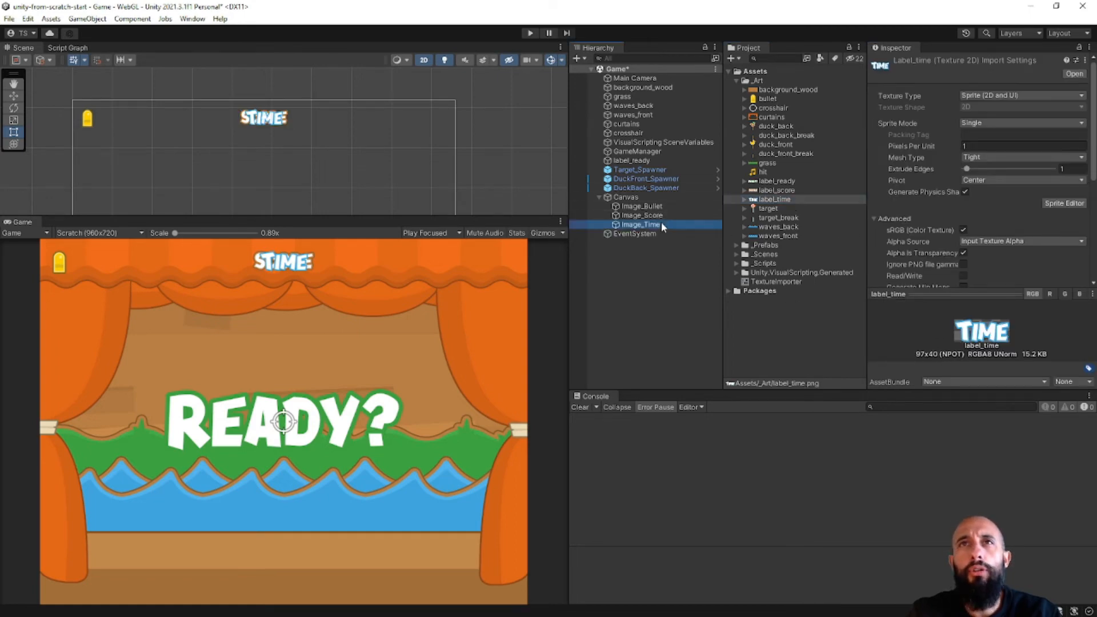
click(971, 139)
text(97)
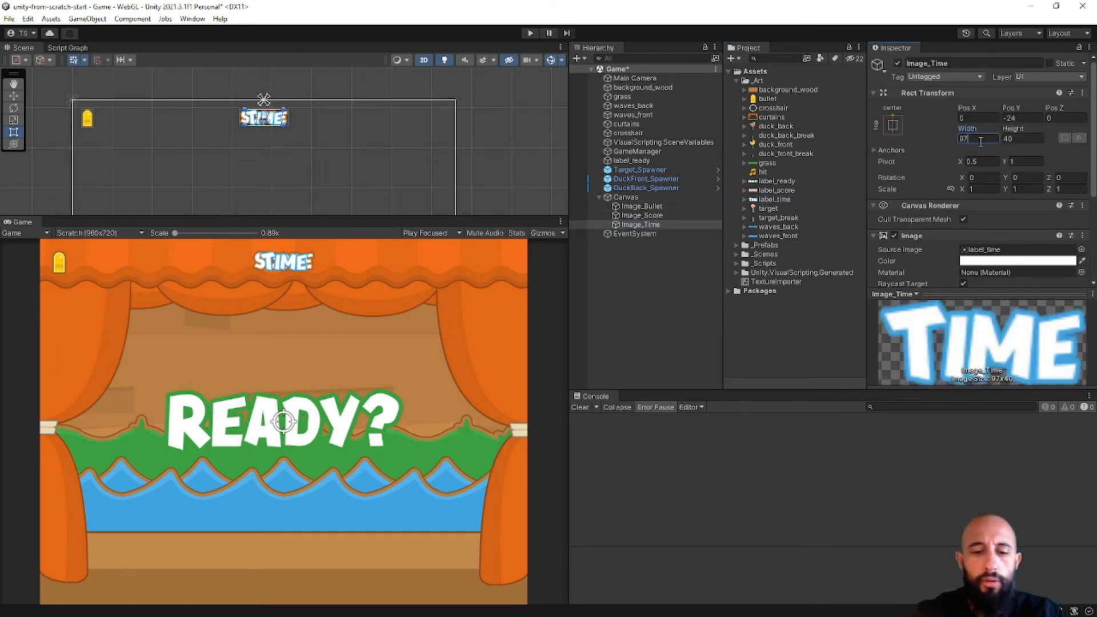
key(Tab)
text(40)
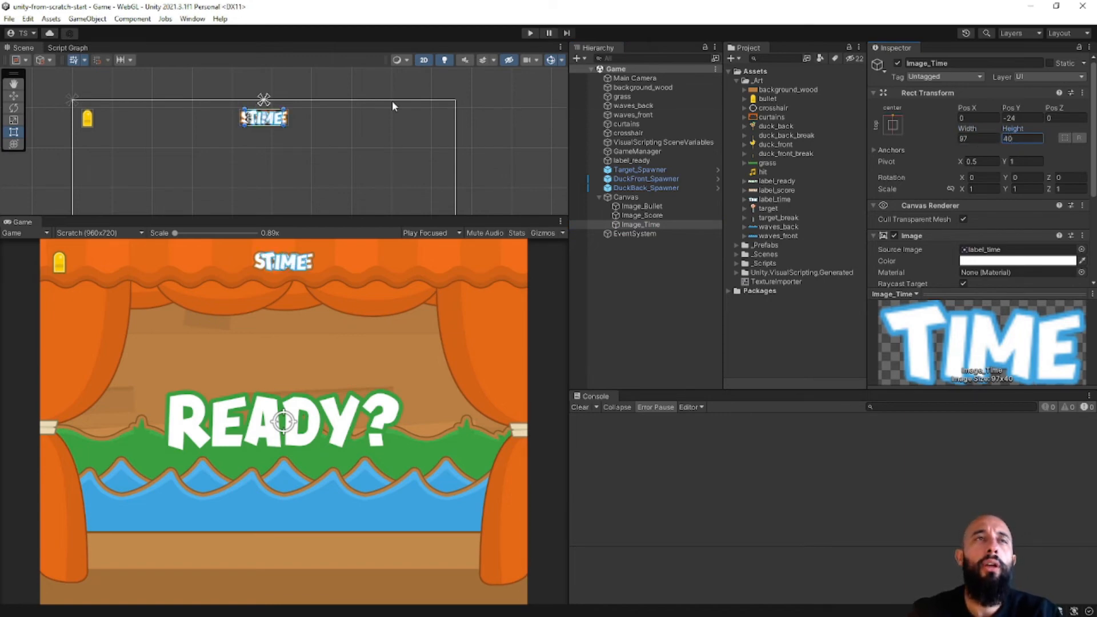
Snap Image_Time to the canvas's top-right corner using the top-right anchor preset, applying it to the pivot and position as well
scroll(223, 129, up, 2)
scroll(433, 136, down, 2)
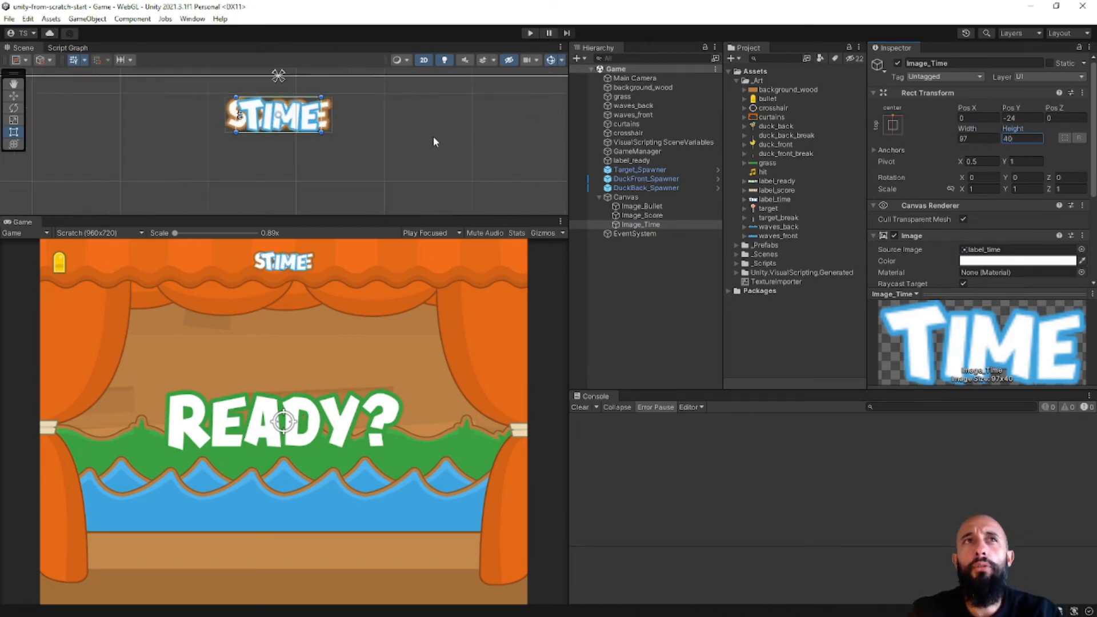
middle_drag(433, 136, 383, 138)
click(892, 124)
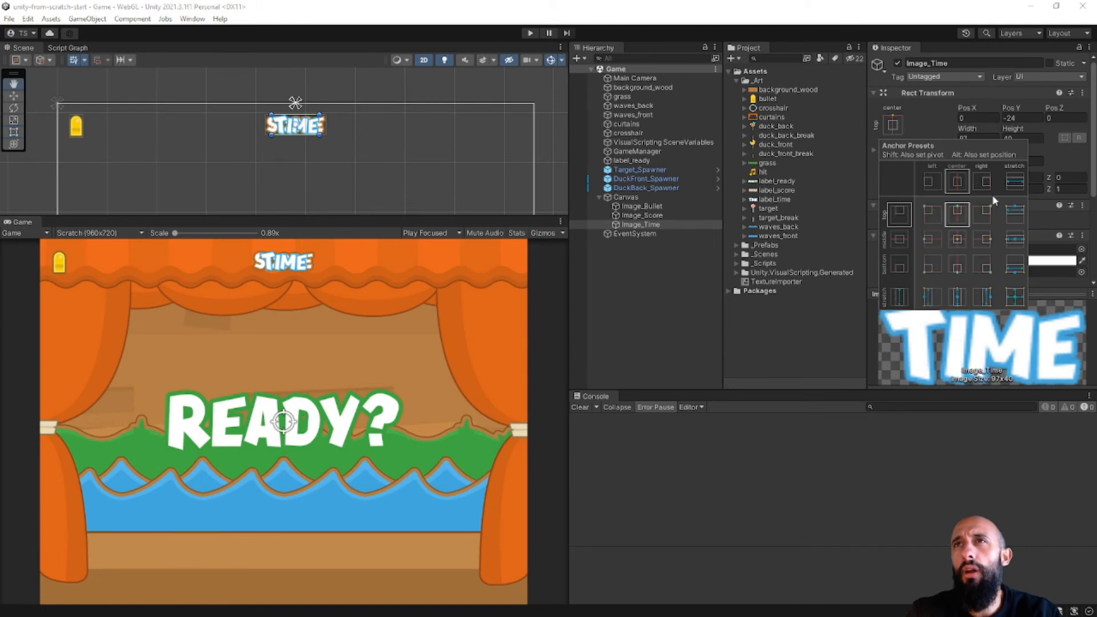
alt+shift+click(989, 209)
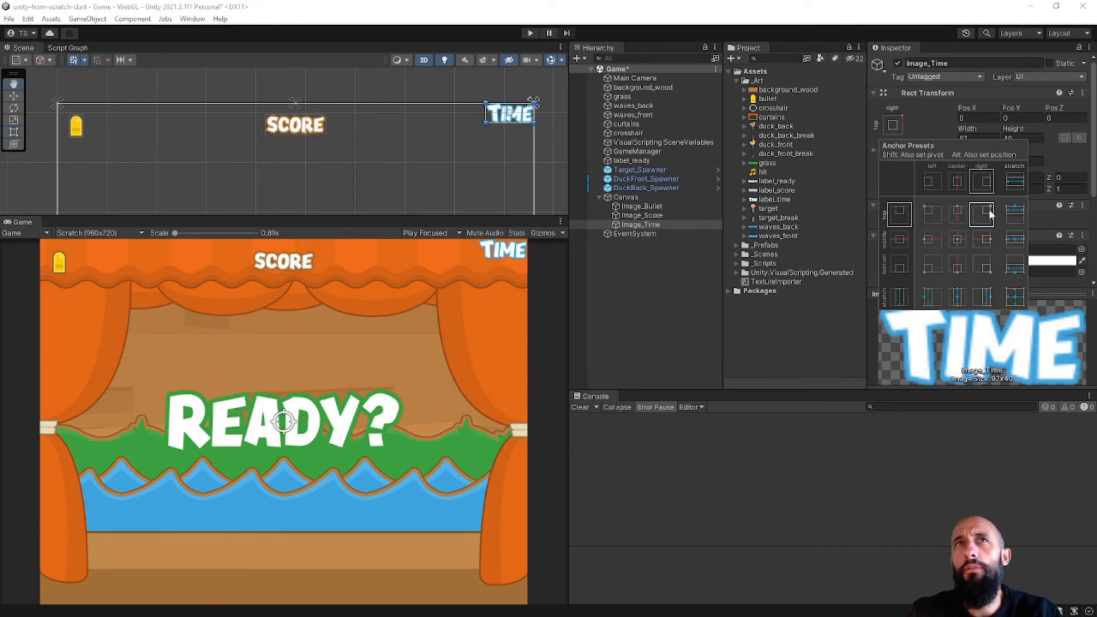
Offset Image_Time from the canvas corner with X position -24 and Y position -24, and save the scene
click(983, 114)
text(-24)
key(Tab)
text(-24)
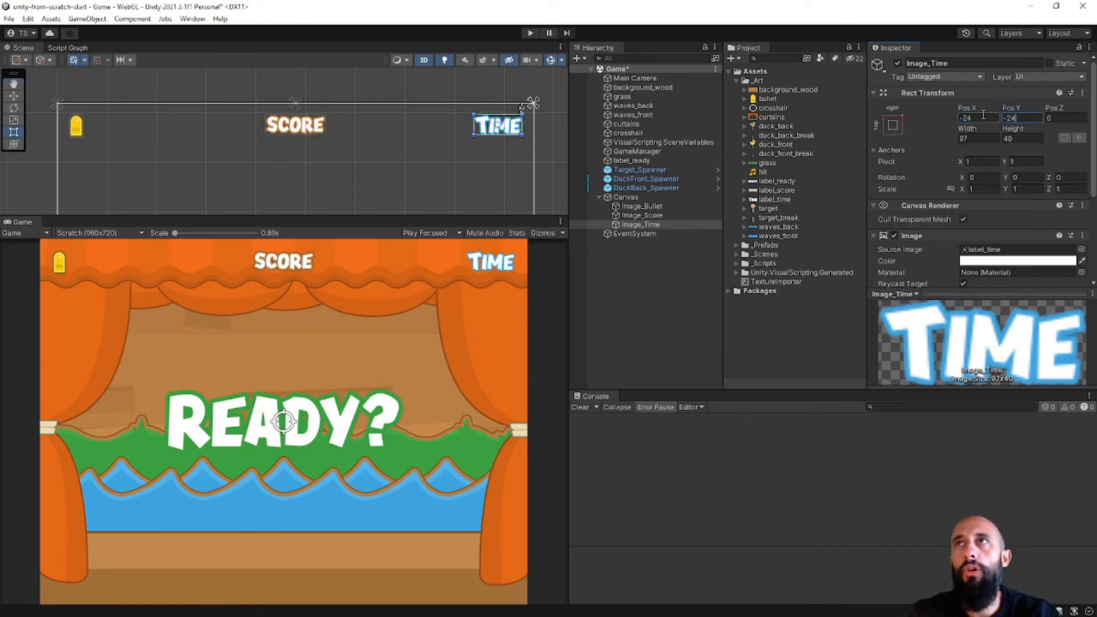
key(ctrl+s)
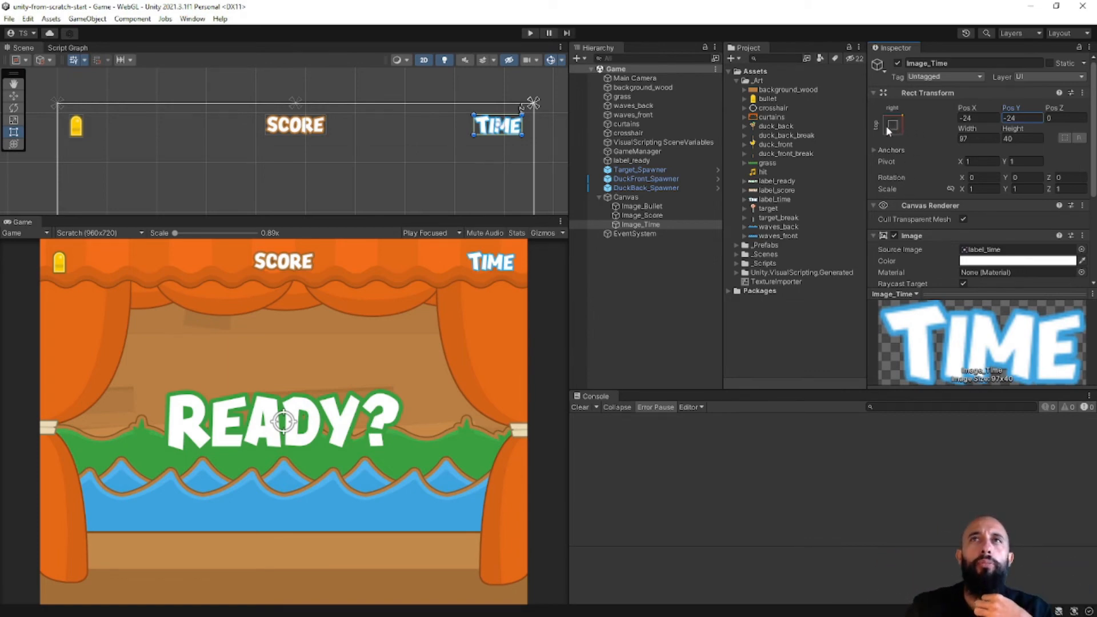
Review the anchor and position settings of Image_Bullet, Image_Score and Image_Time, and clear the selection
click(645, 206)
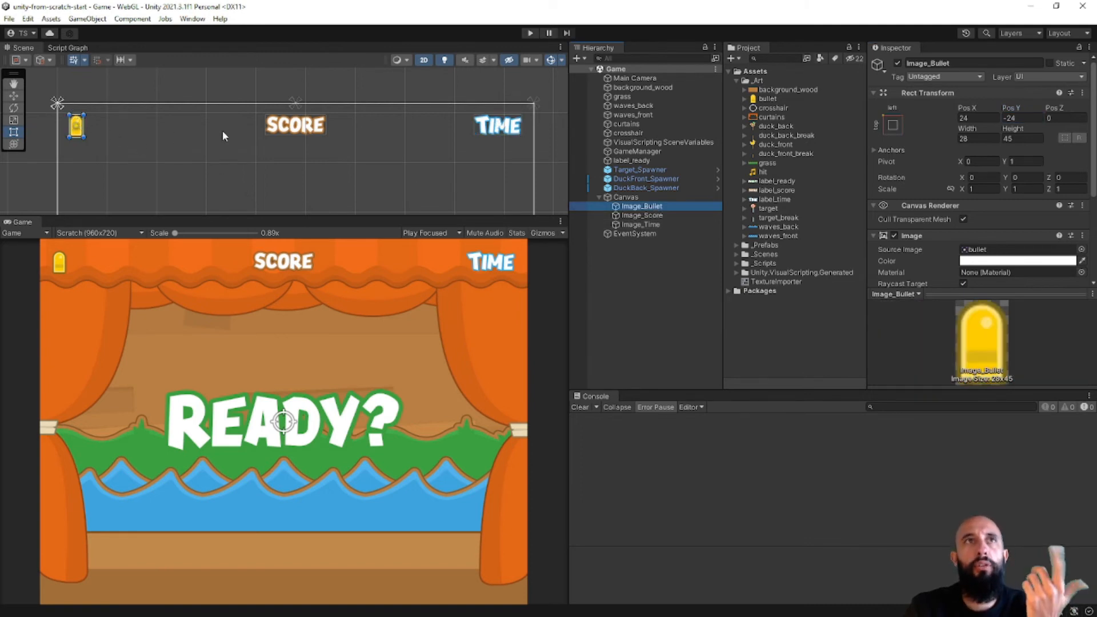
click(642, 216)
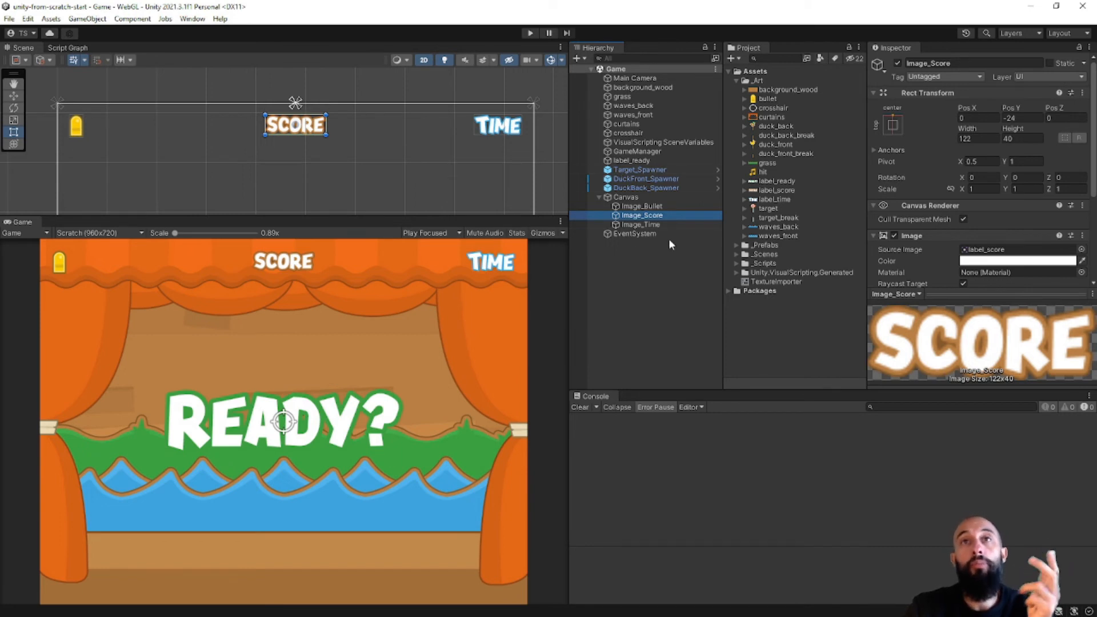
click(662, 224)
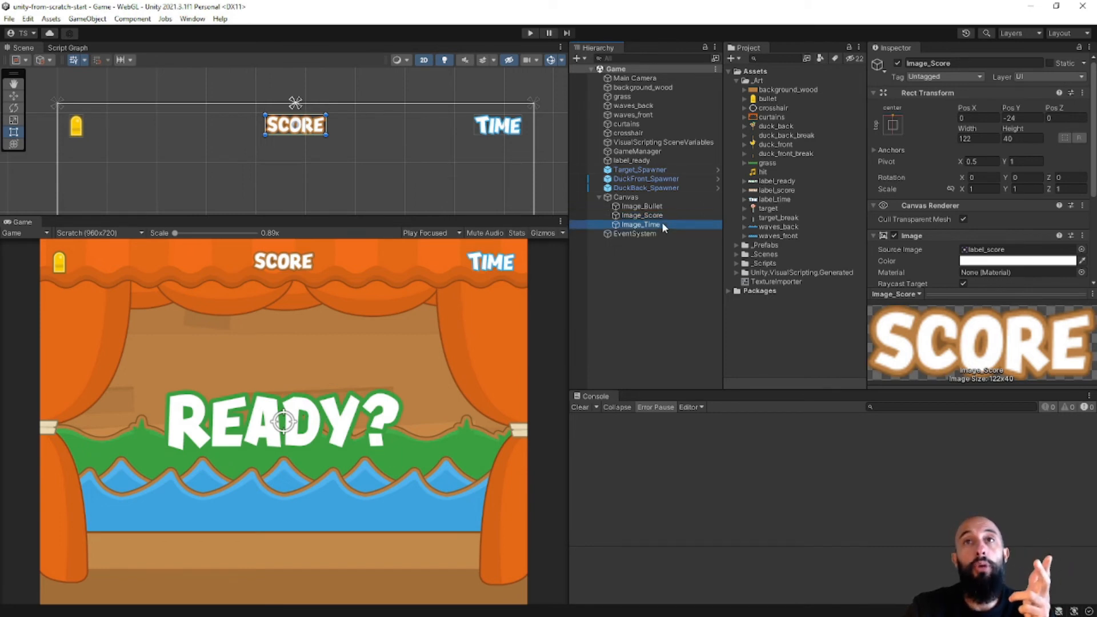
click(641, 276)
scroll(457, 163, down, 2)
middle_drag(439, 156, 389, 143)
scroll(390, 128, up, 3)
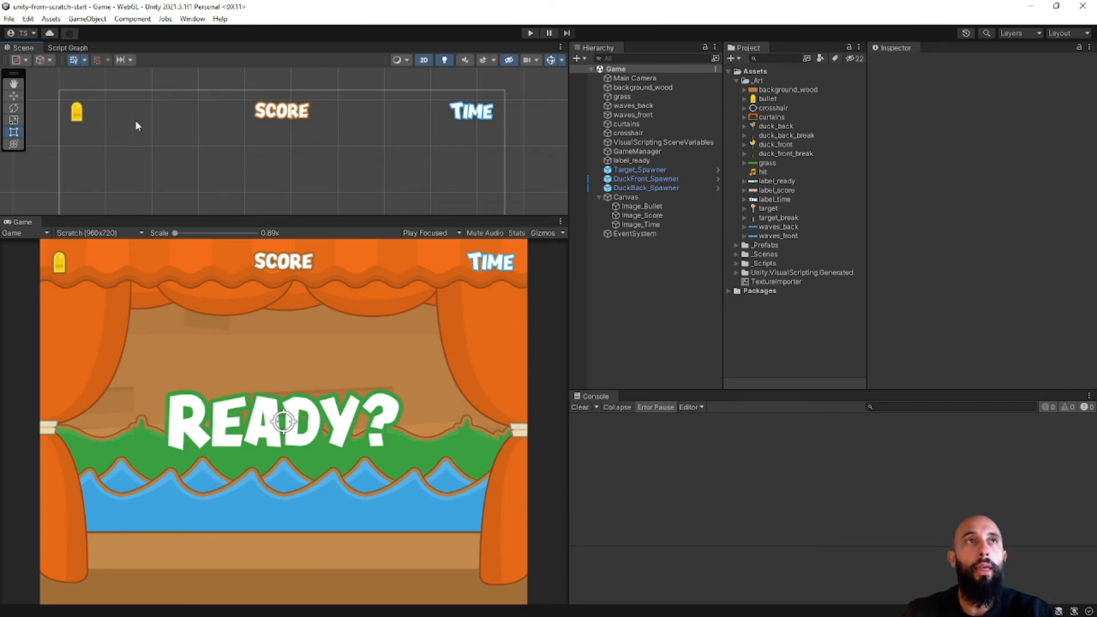
Add a TextMeshPro text object as a child of the Canvas
right_click(658, 199)
mouse_move(736, 437)
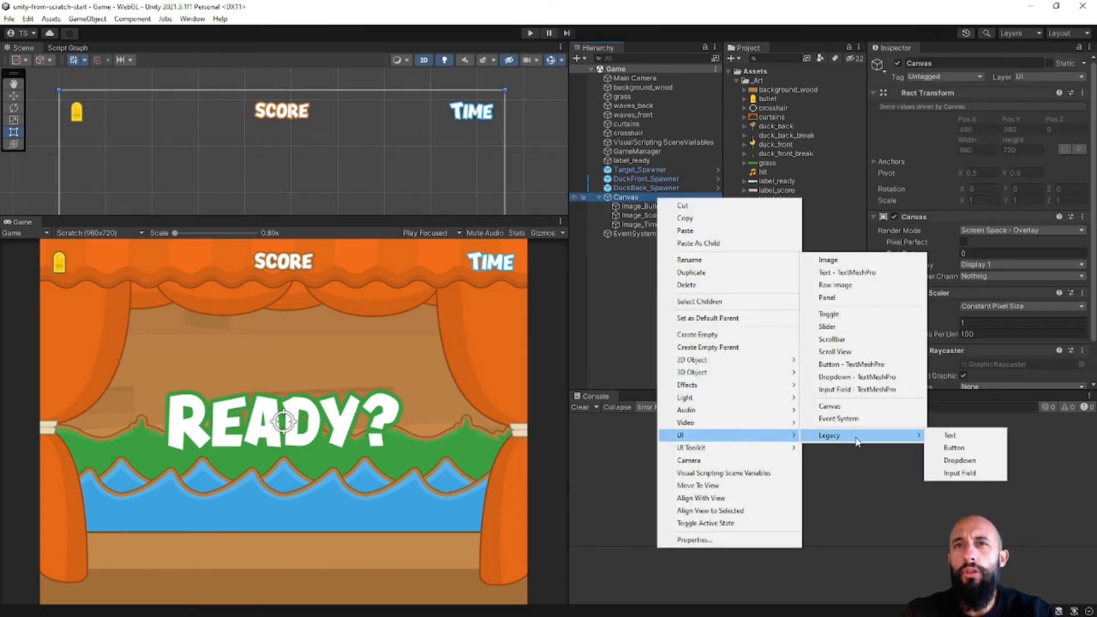
click(844, 275)
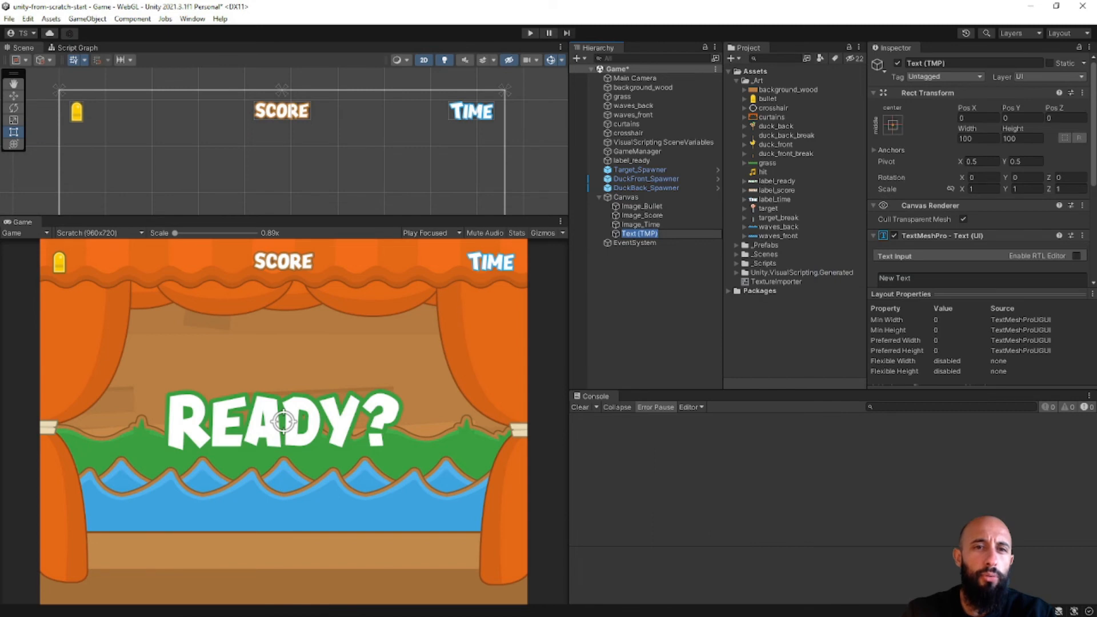
Import the TMP Essentials, close the importer, and check the TextMesh Pro folder in the project assets
drag(380, 466, 323, 295)
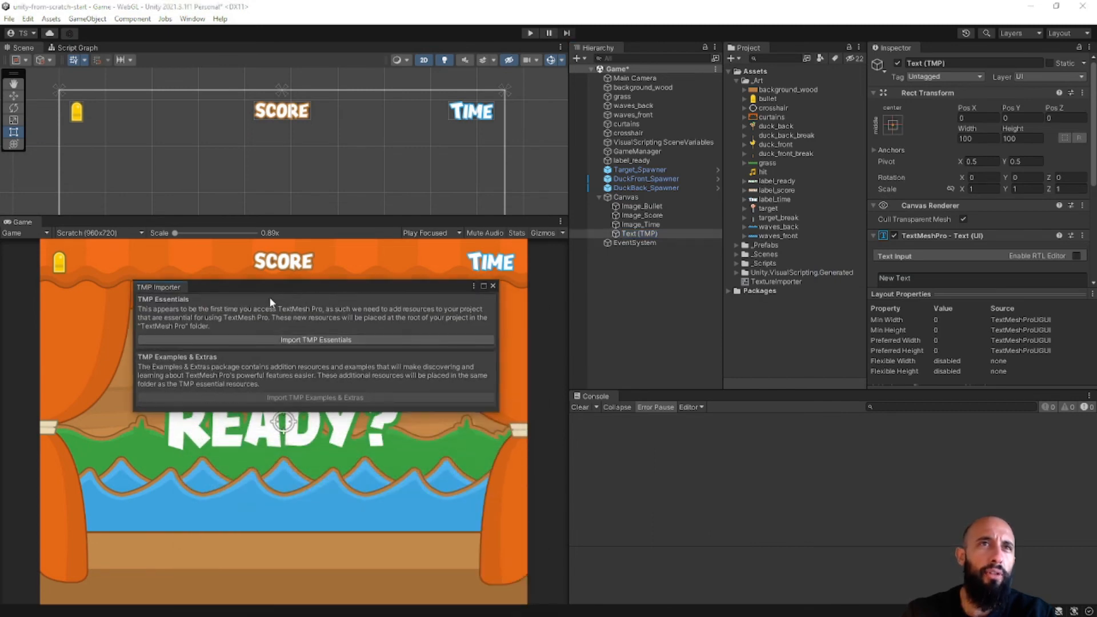
click(302, 339)
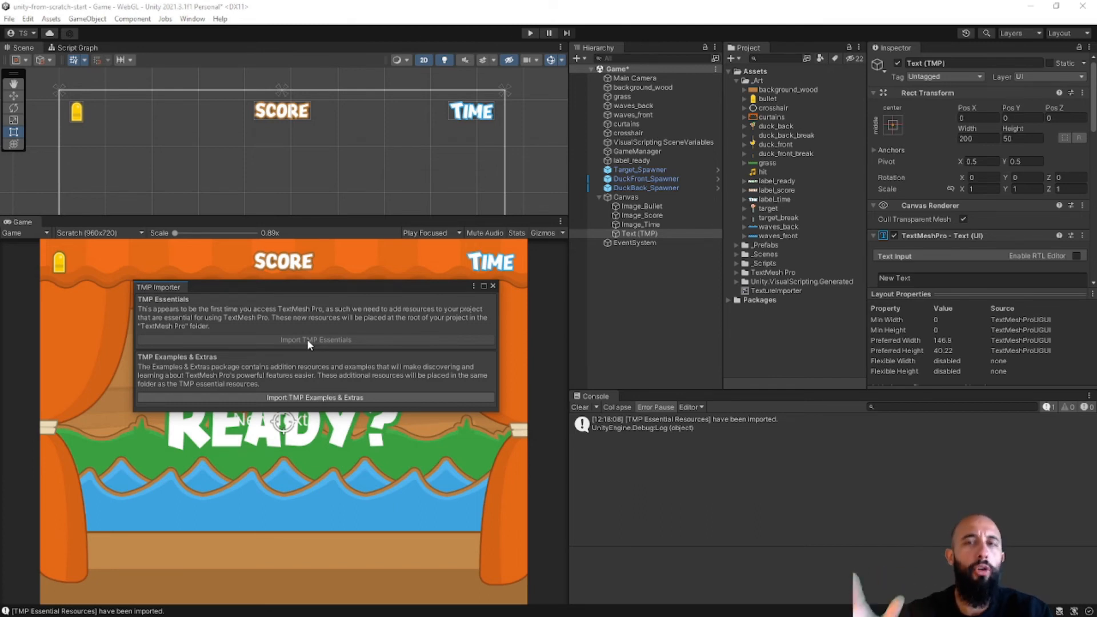
click(492, 285)
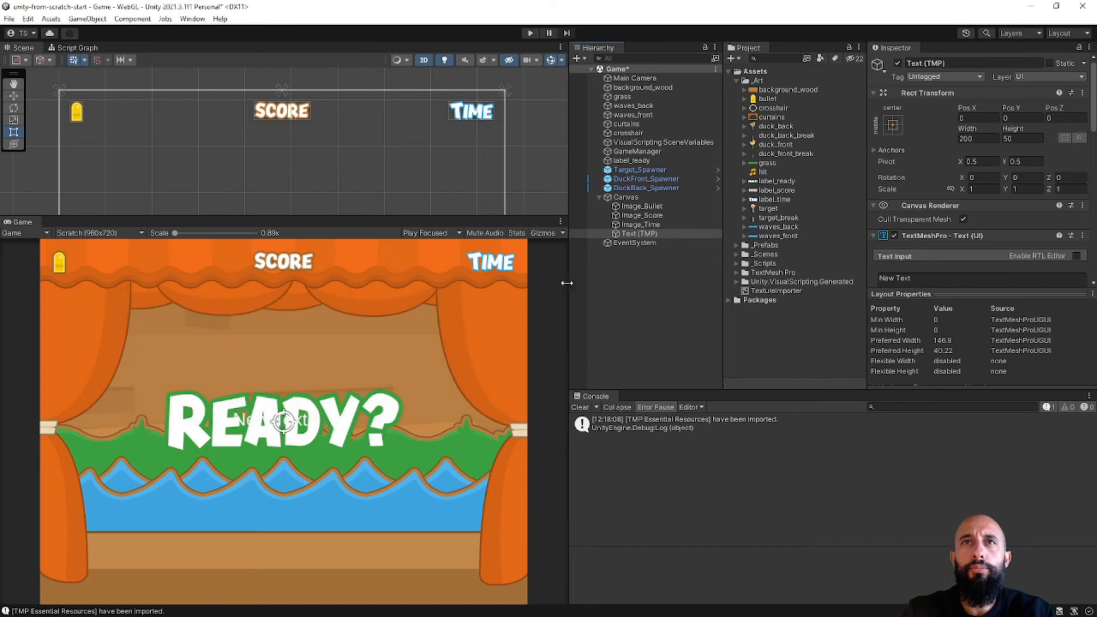
click(637, 283)
click(738, 274)
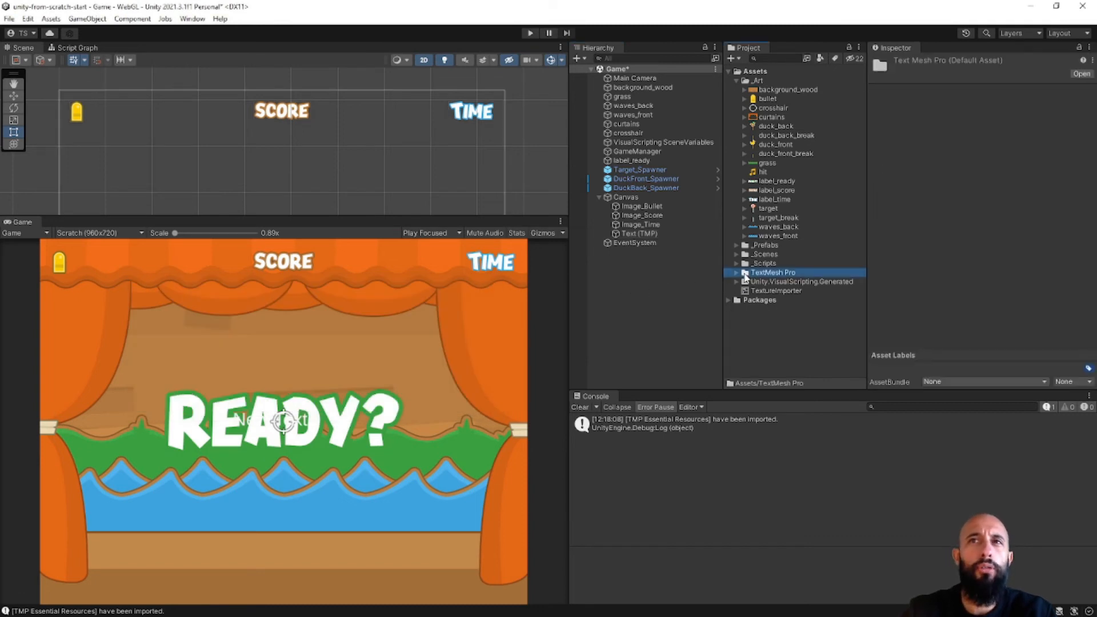
click(735, 273)
click(736, 272)
Rename the Canvas's Text (TMP) object to Text_Ammo
click(666, 234)
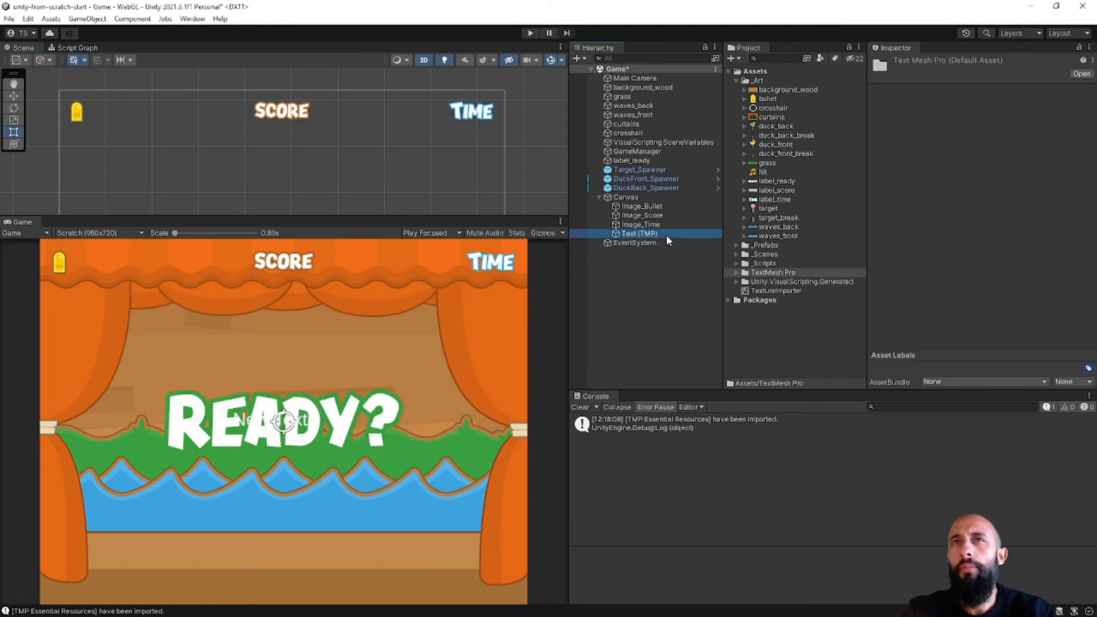
click(673, 234)
key(BackSpace)
key(BackSpace)
key(BackSpace)
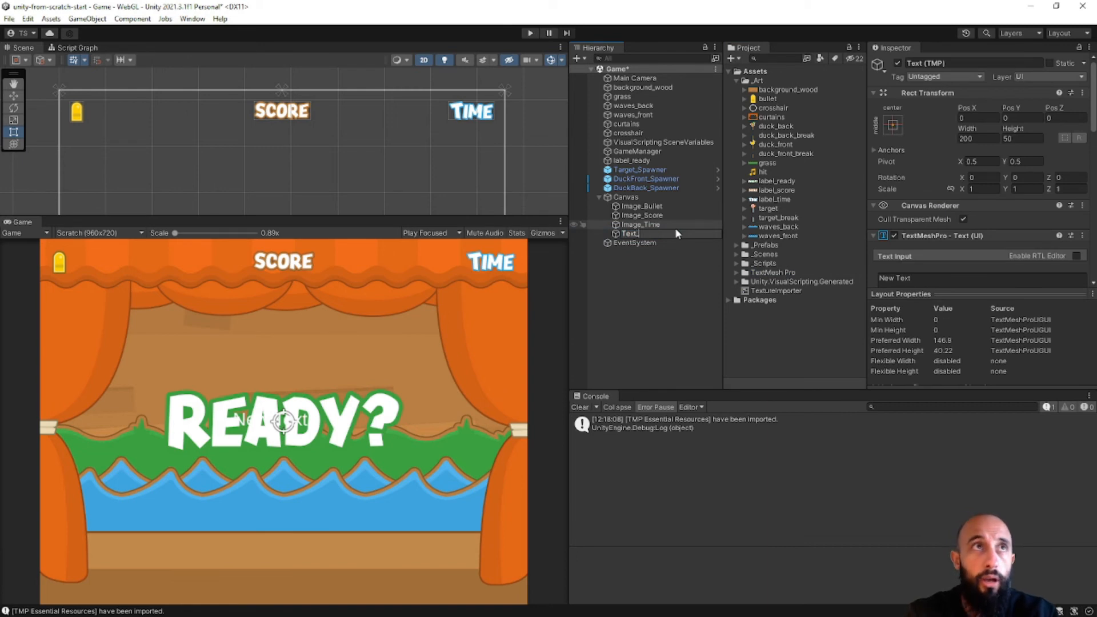
text(_Ammo)
key(Return)
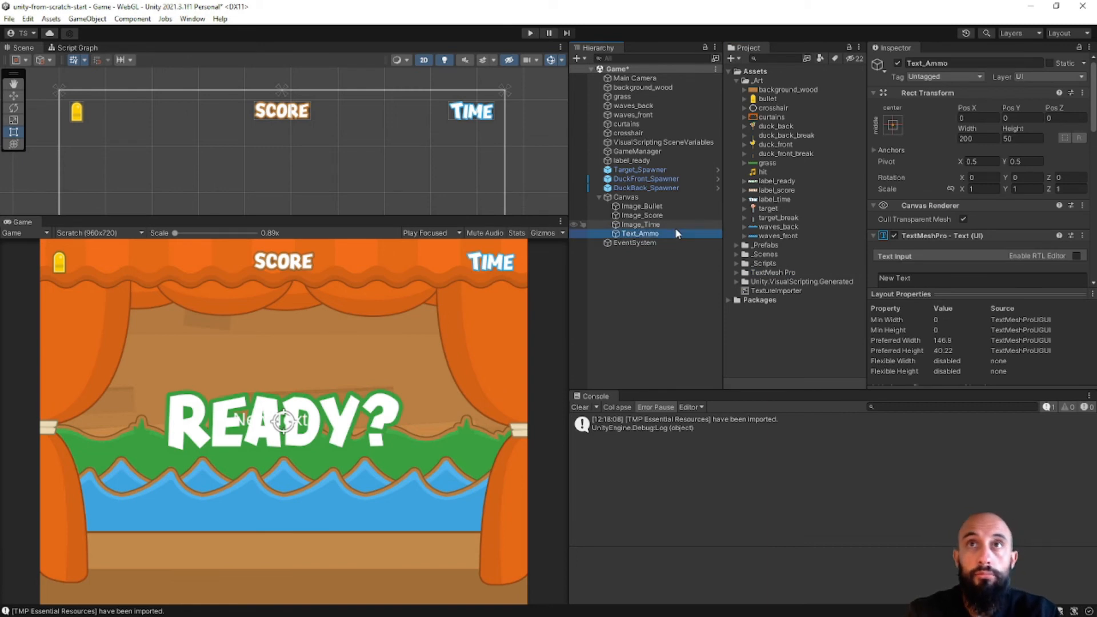
Rename Image_Bullet to Image_Ammo to match the naming of the ammo text
key(Up)
key(Up)
key(Up)
key(BackSpace)
key(BackSpace)
key(BackSpace)
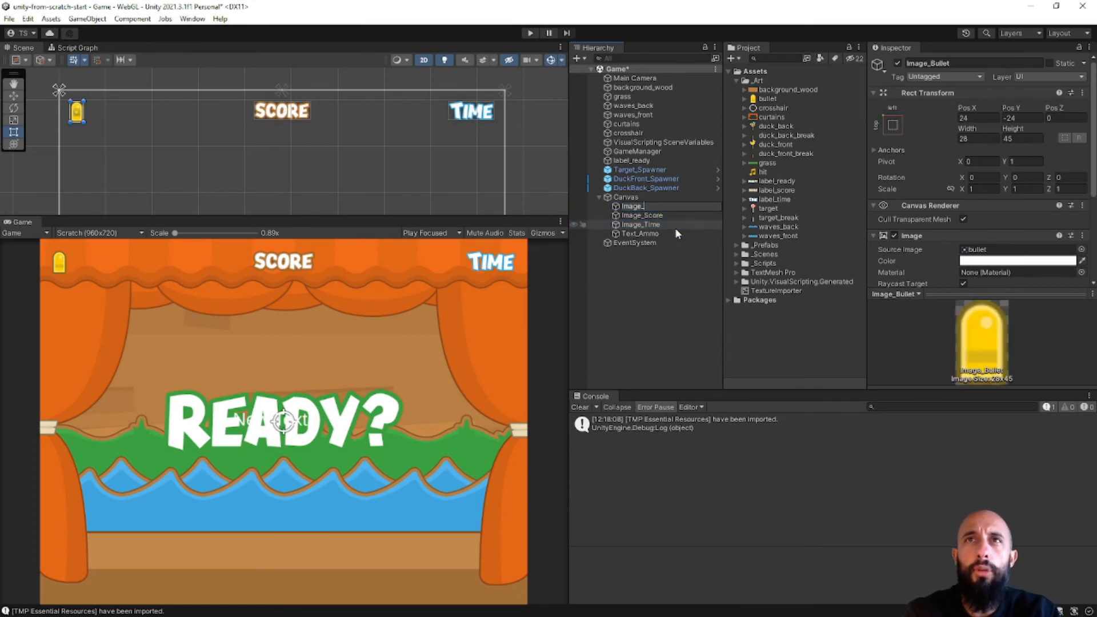
text(Ammo)
key(Return)
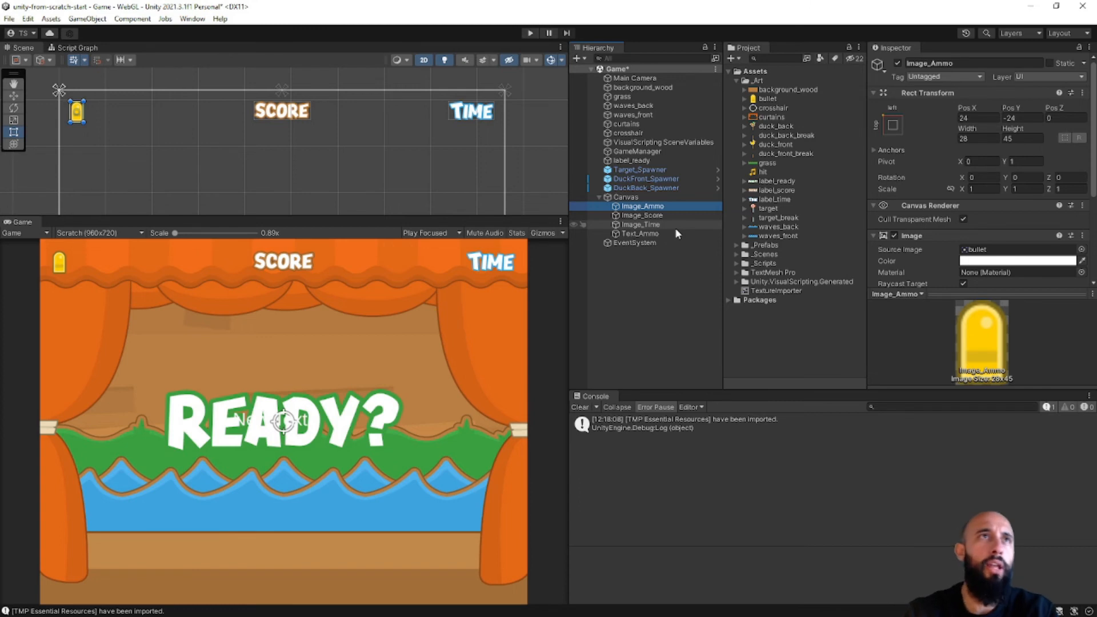
Focus the Scene view on Text_Ammo and enlarge that view to fit the text along with the canvas labels
click(676, 232)
key(f)
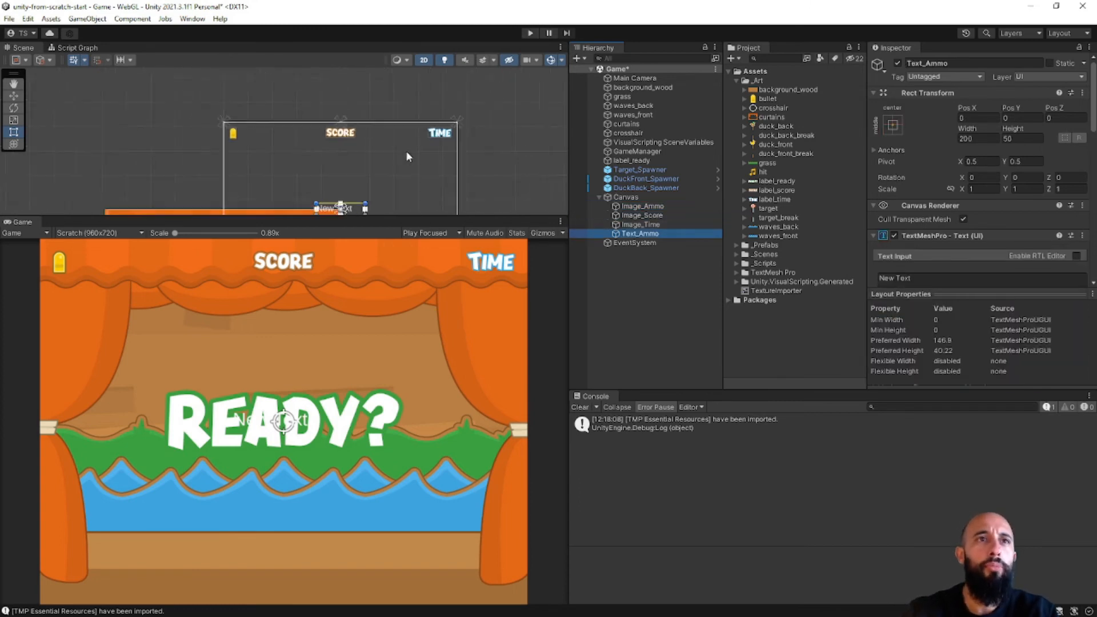
scroll(349, 148, up, 2)
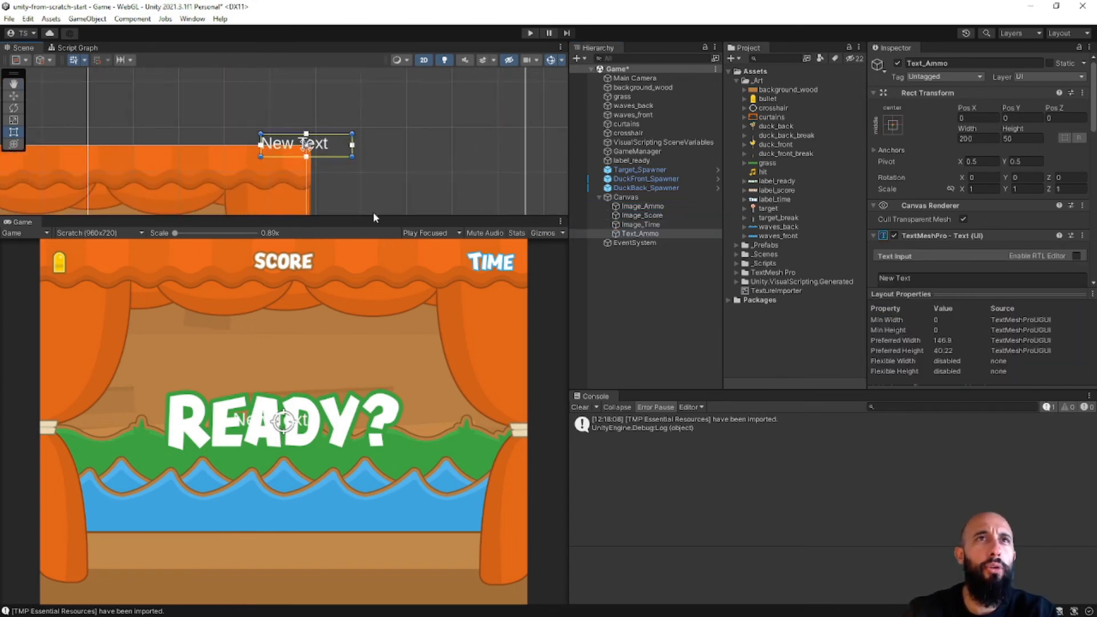
drag(375, 217, 376, 389)
scroll(406, 289, down, 3)
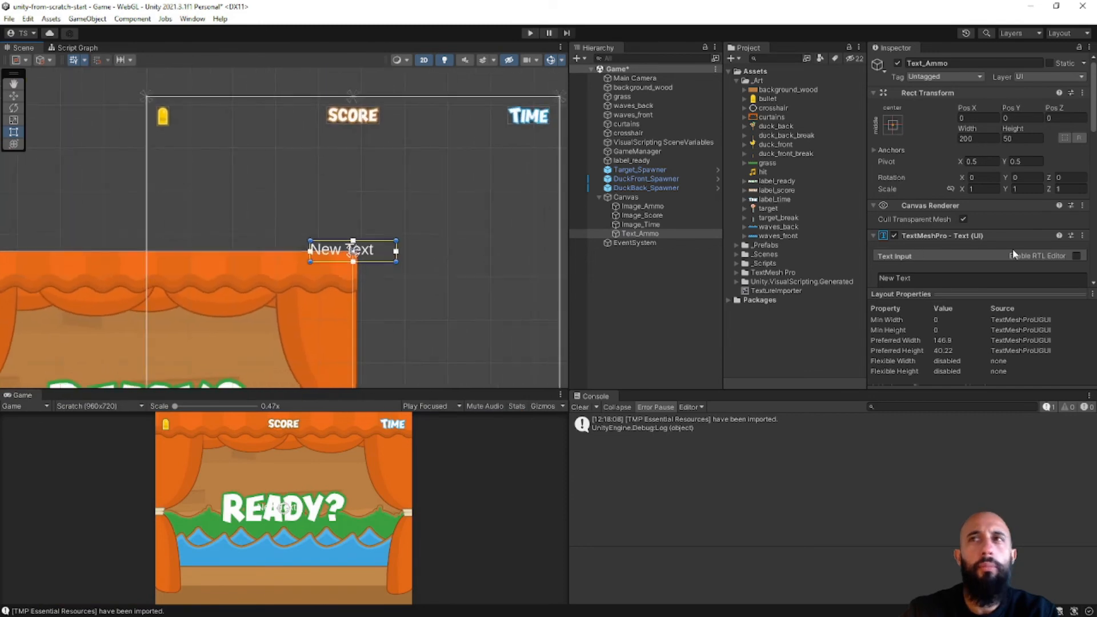
Set the Text_Ammo object's displayed text to 00
scroll(961, 232, down, 4)
click(941, 172)
text(0)
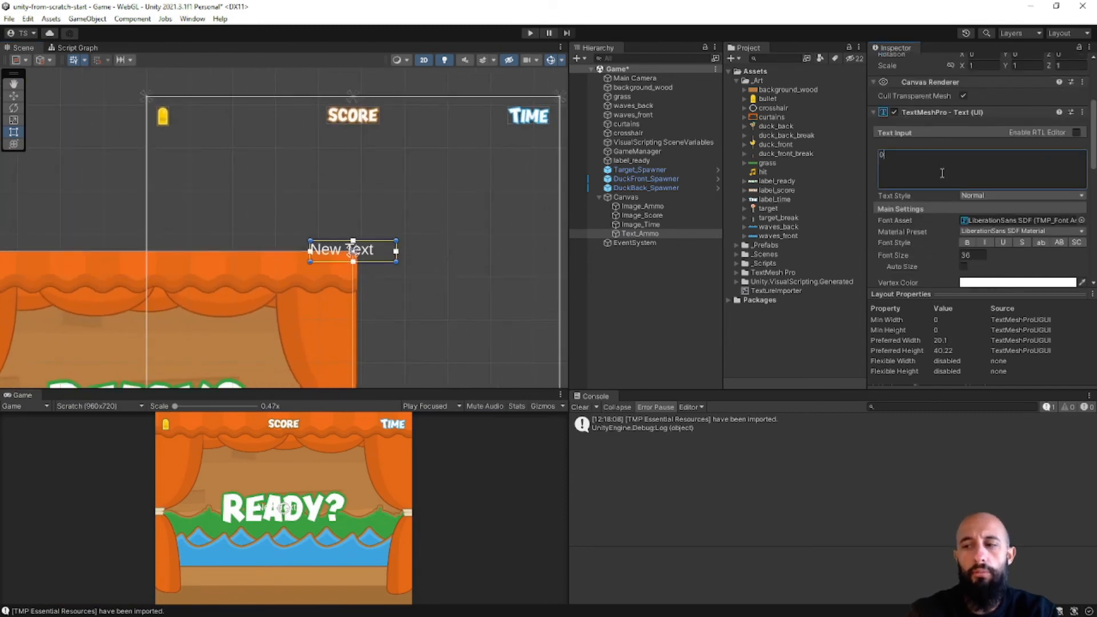
text(0)
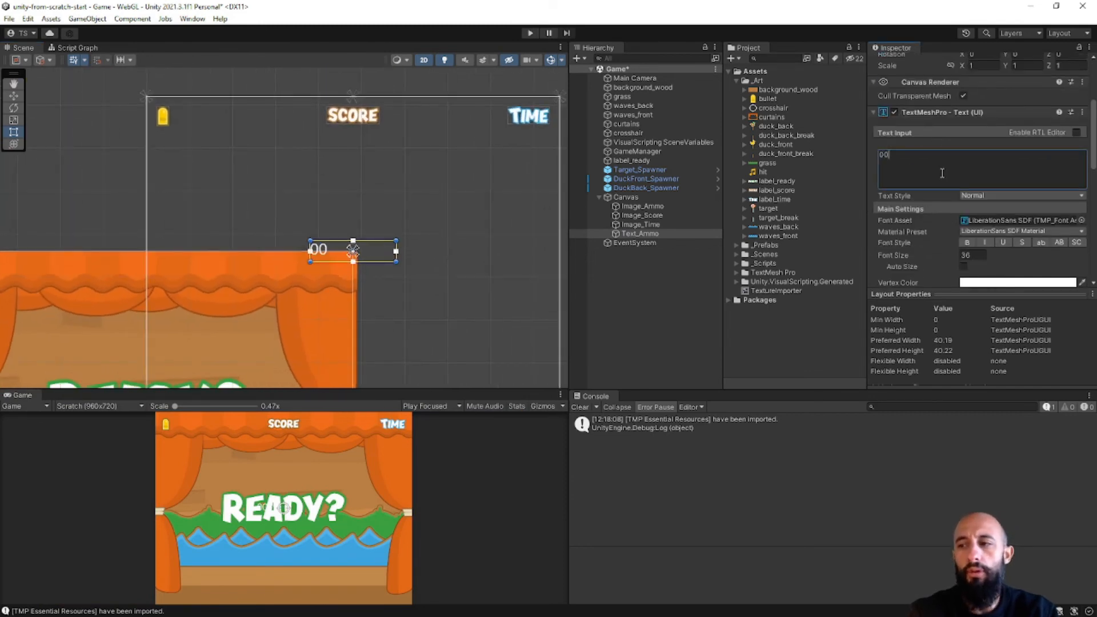
click(615, 302)
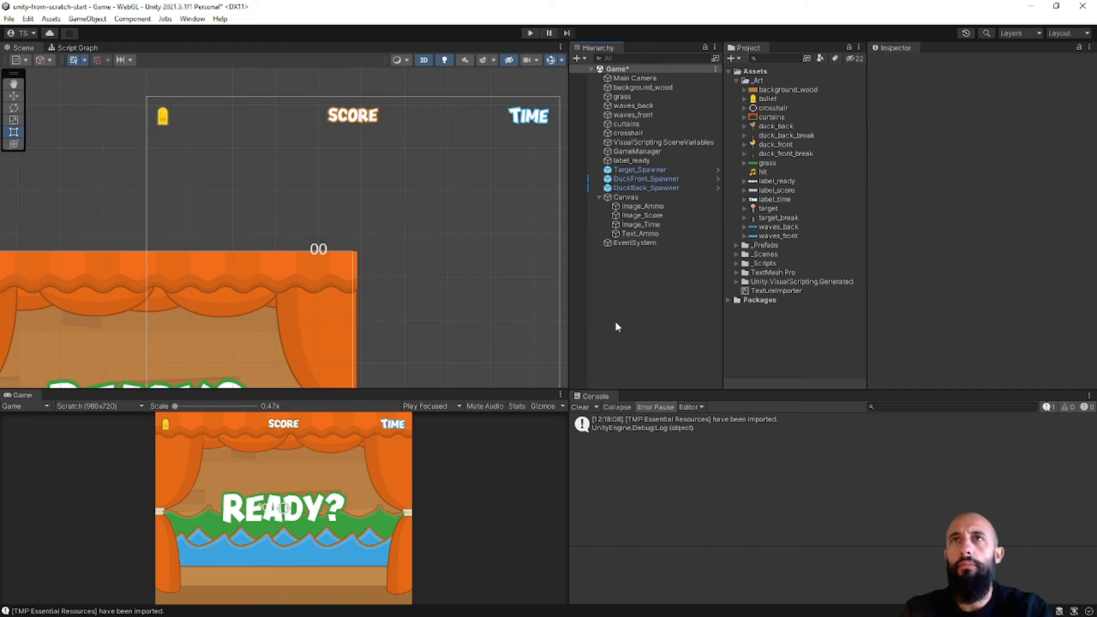
Anchor Text_Ammo to the top left of the canvas, setting its pivot and position to match
click(644, 235)
scroll(333, 190, up, 3)
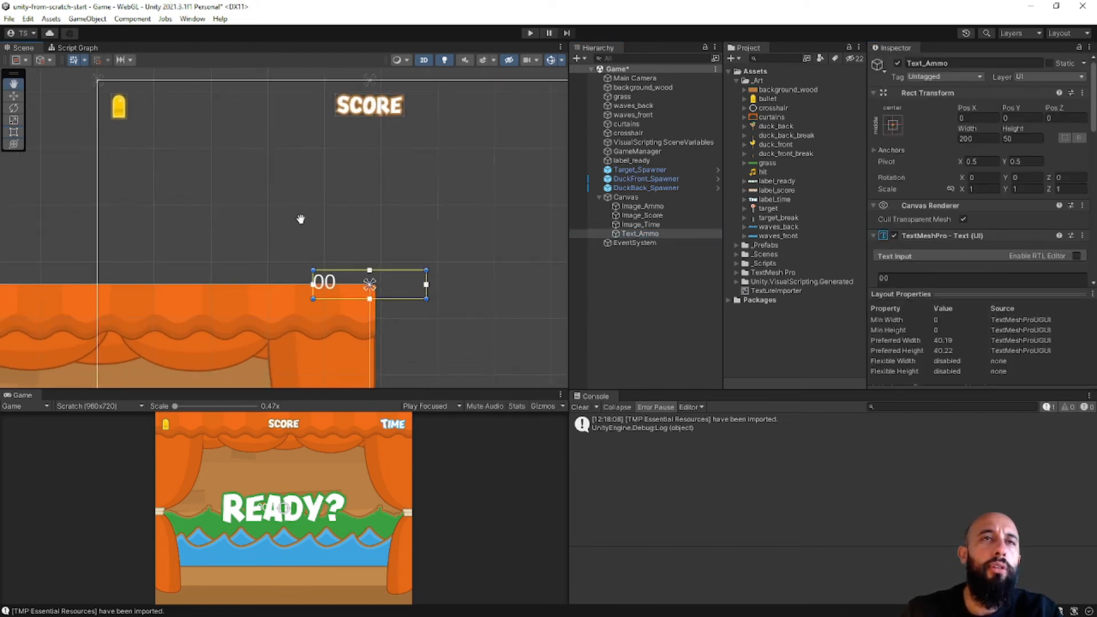
middle_drag(301, 219, 326, 236)
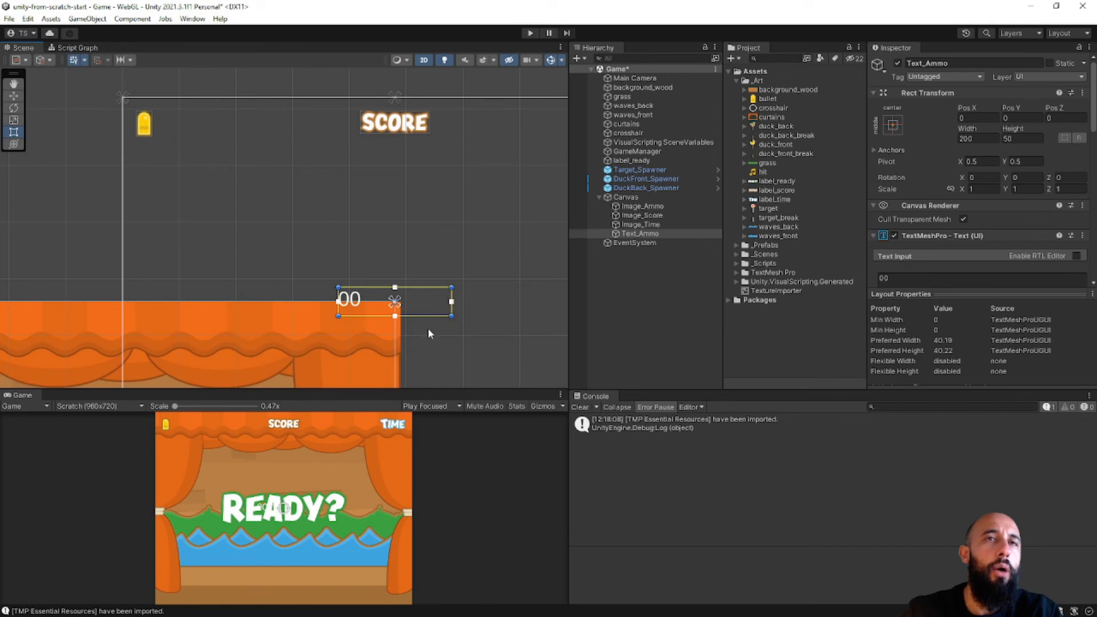
click(892, 124)
alt+shift+click(931, 214)
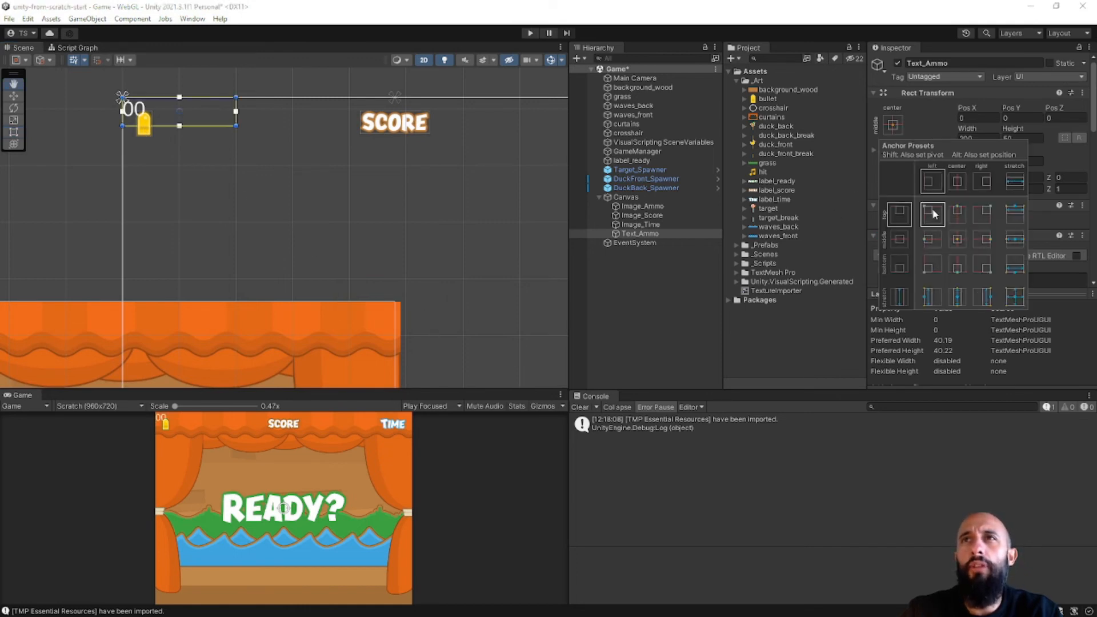
Move Text_Ammo beside the bullet image, to about X 57 and Y -24
scroll(170, 112, up, 5)
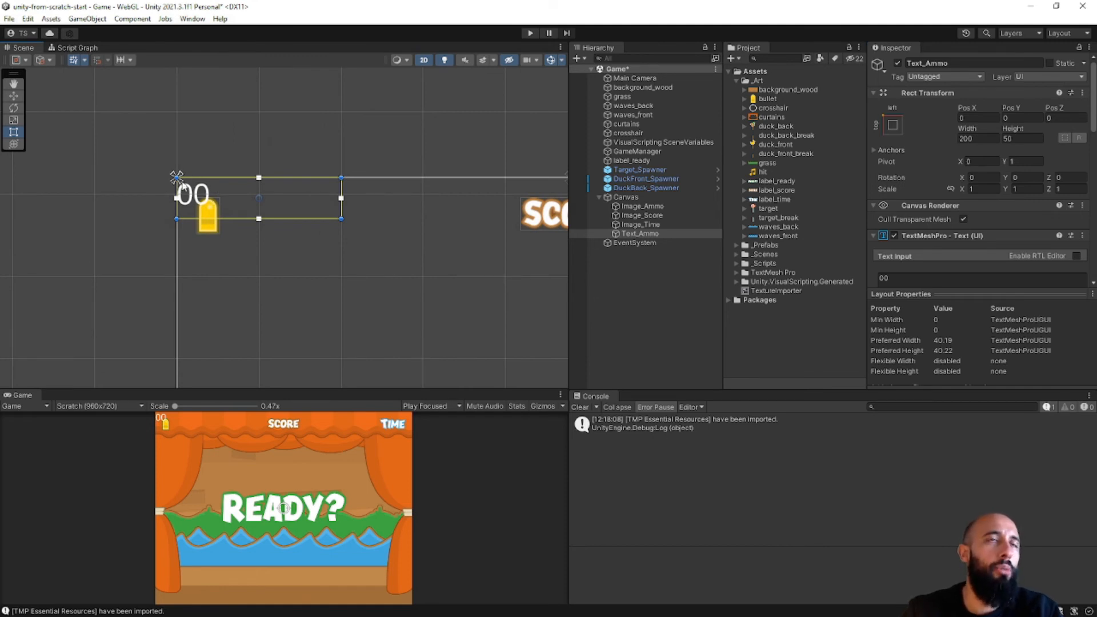
drag(210, 194, 249, 215)
scroll(253, 213, up, 3)
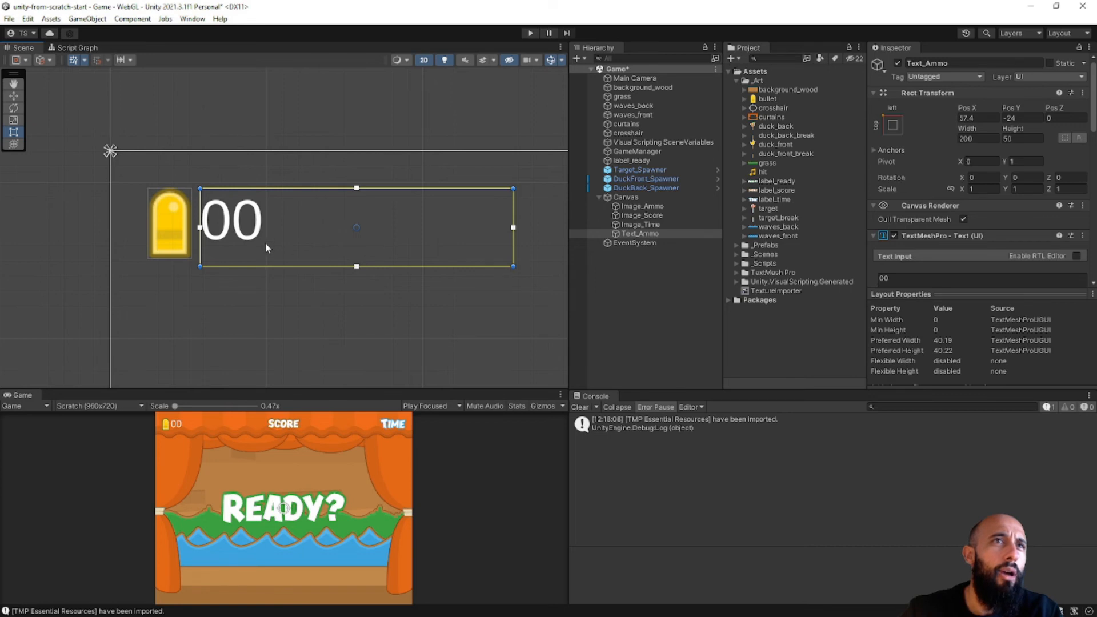
click(193, 222)
click(235, 225)
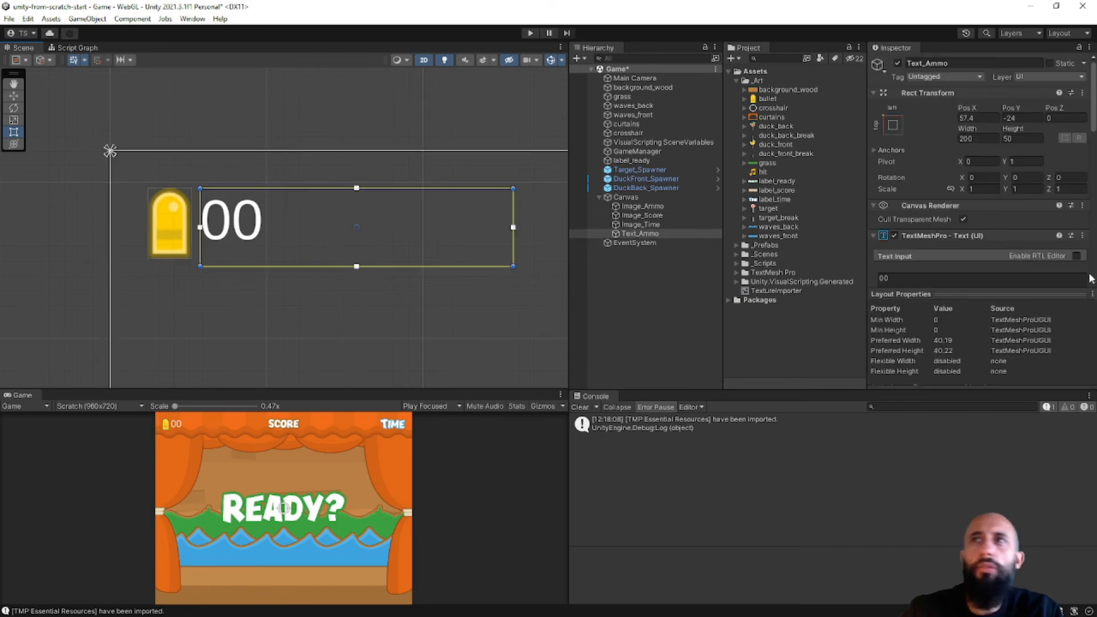
Align Text_Ammo's text vertically to the middle of its box
click(700, 234)
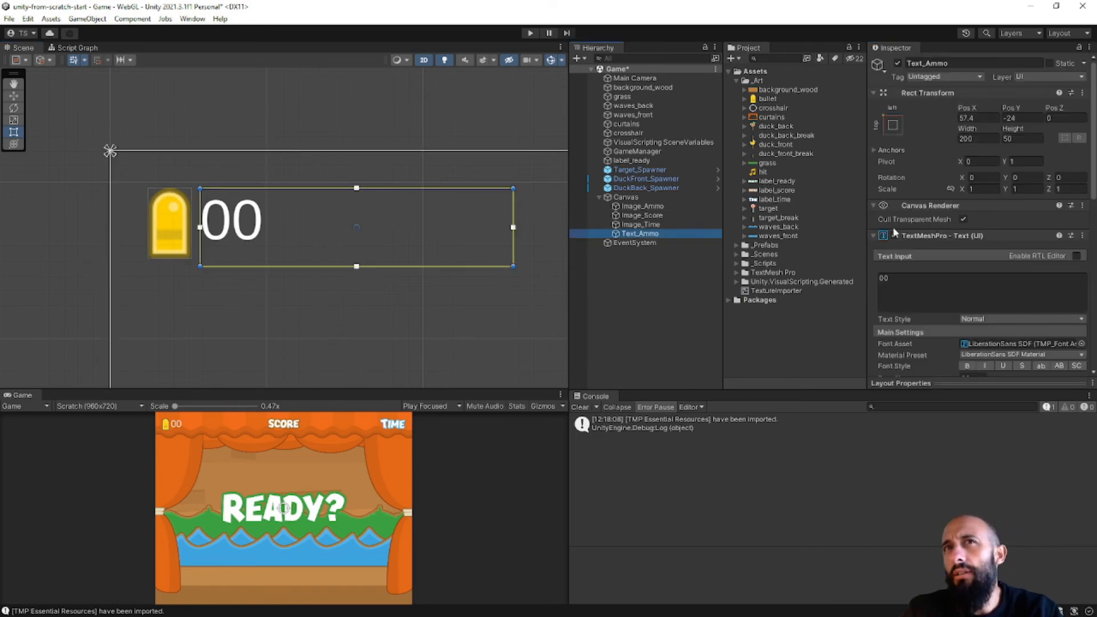
scroll(995, 231, down, 4)
scroll(987, 311, down, 1)
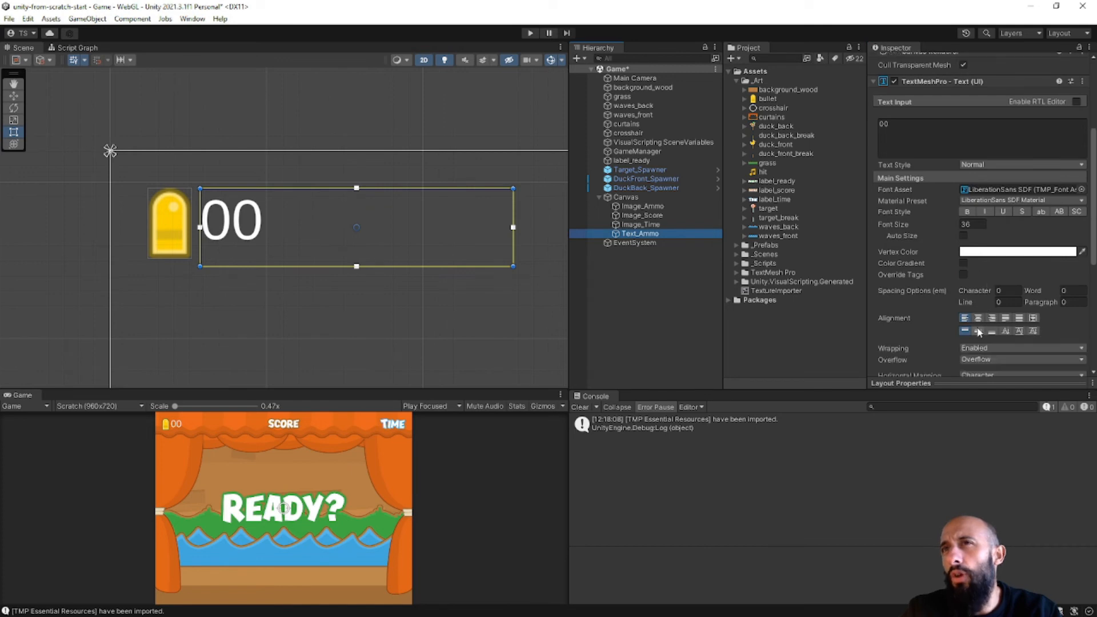
click(978, 330)
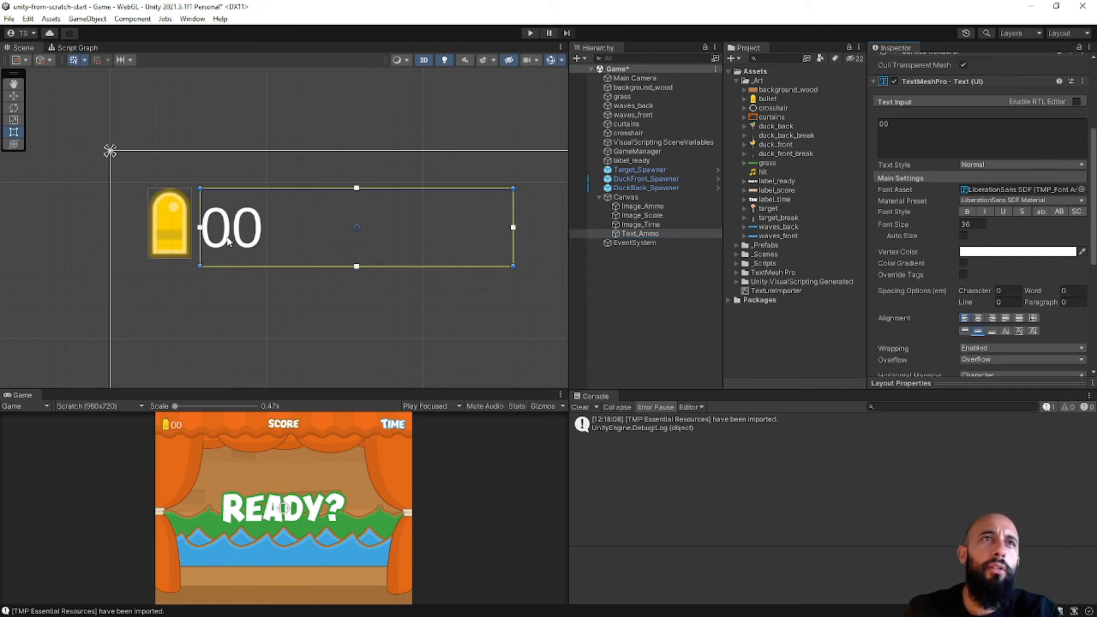
Snap Text_Ammo against the bullet image's right edge, at X 52 and Y -24
drag(229, 240, 201, 206)
scroll(884, 211, up, 5)
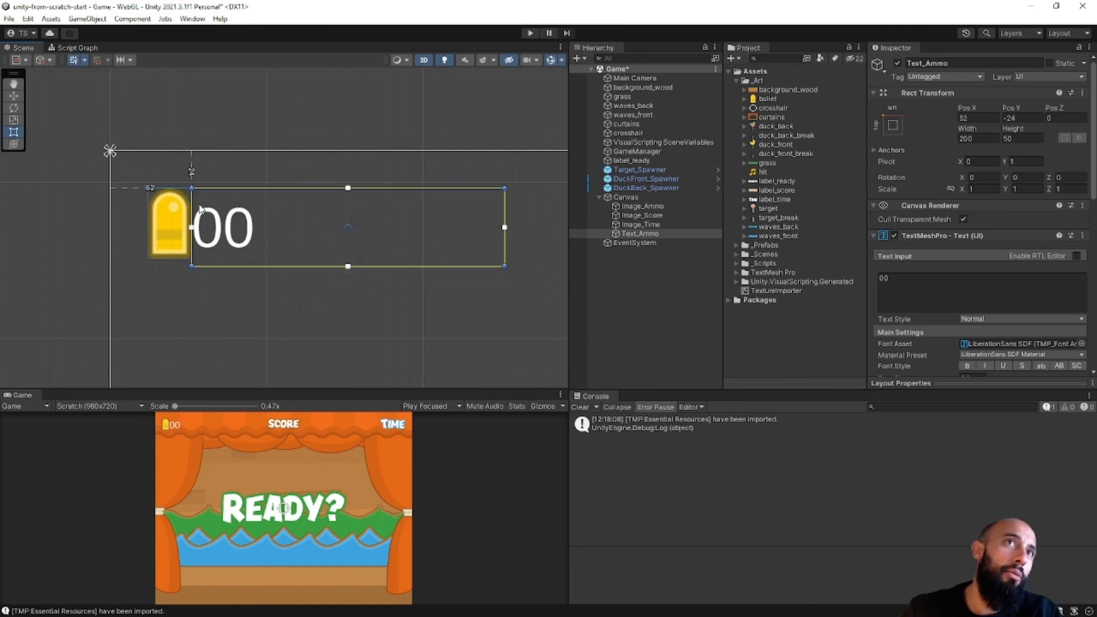
Try adding 16 to Text_Ammo's X position and undo that change
click(990, 117)
text(+)
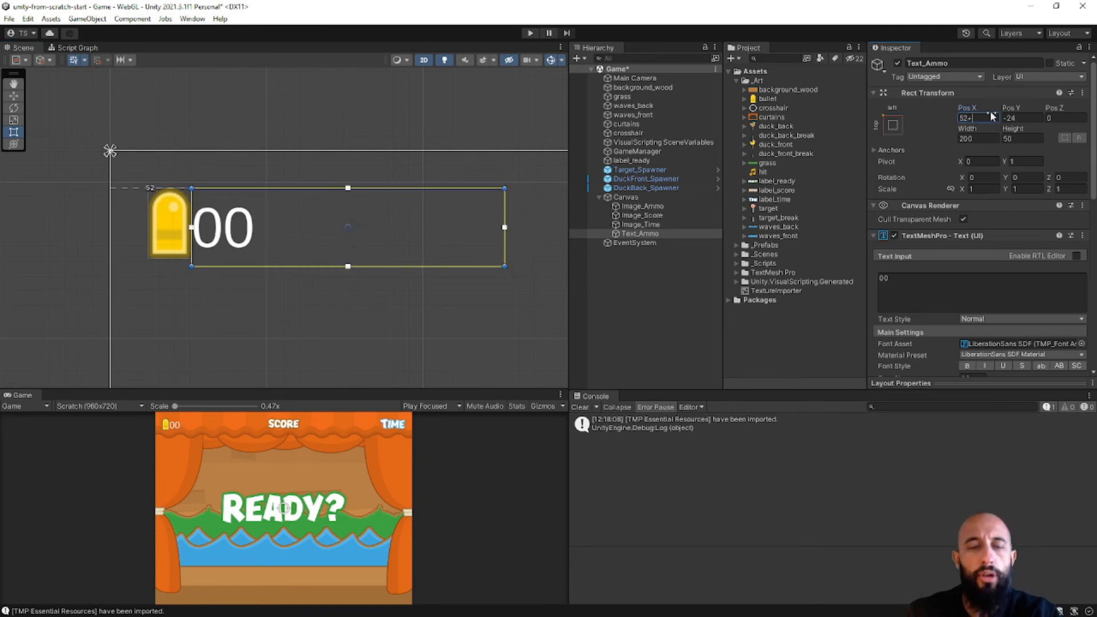
text(16)
key(Return)
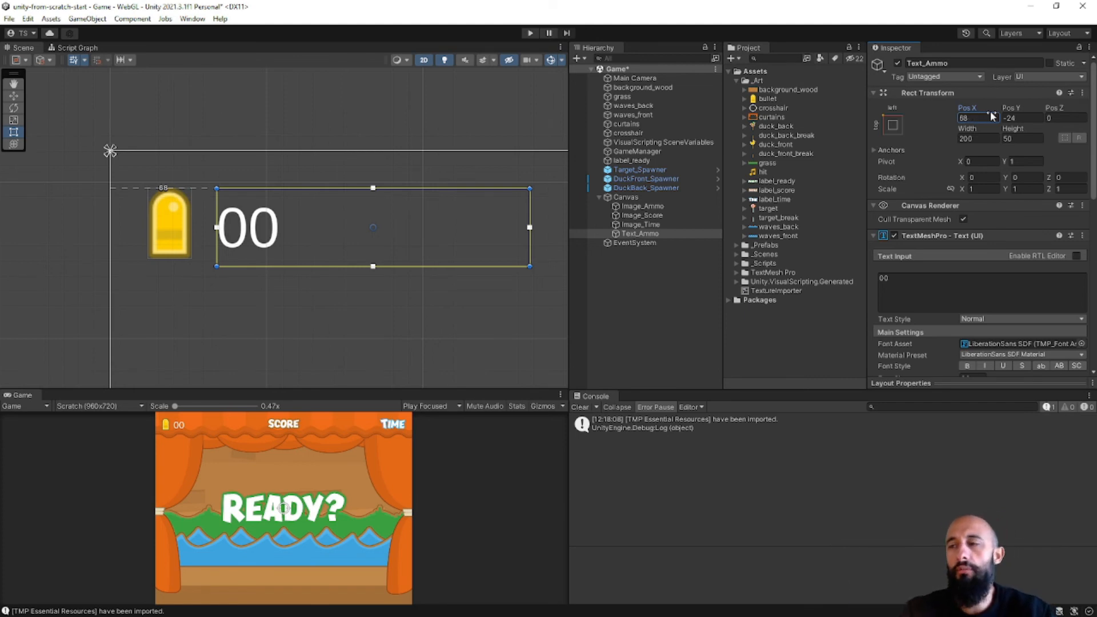
key(ctrl+z)
Offset Text_Ammo's X position by entering 52+16 and save the scene
click(984, 119)
click(984, 118)
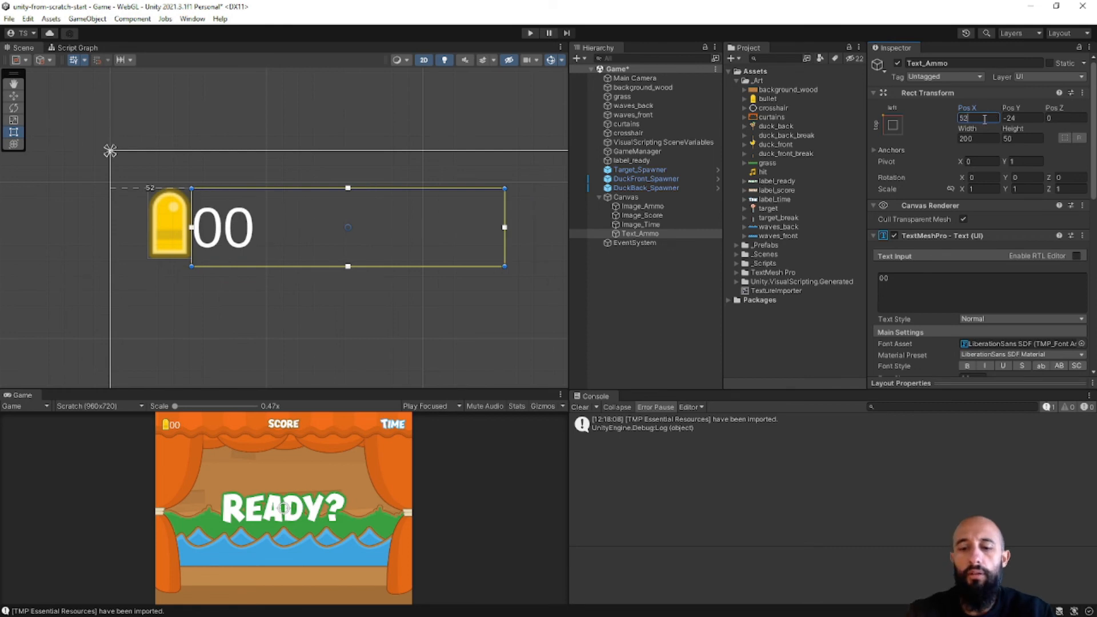
text(+16)
key(ctrl+s)
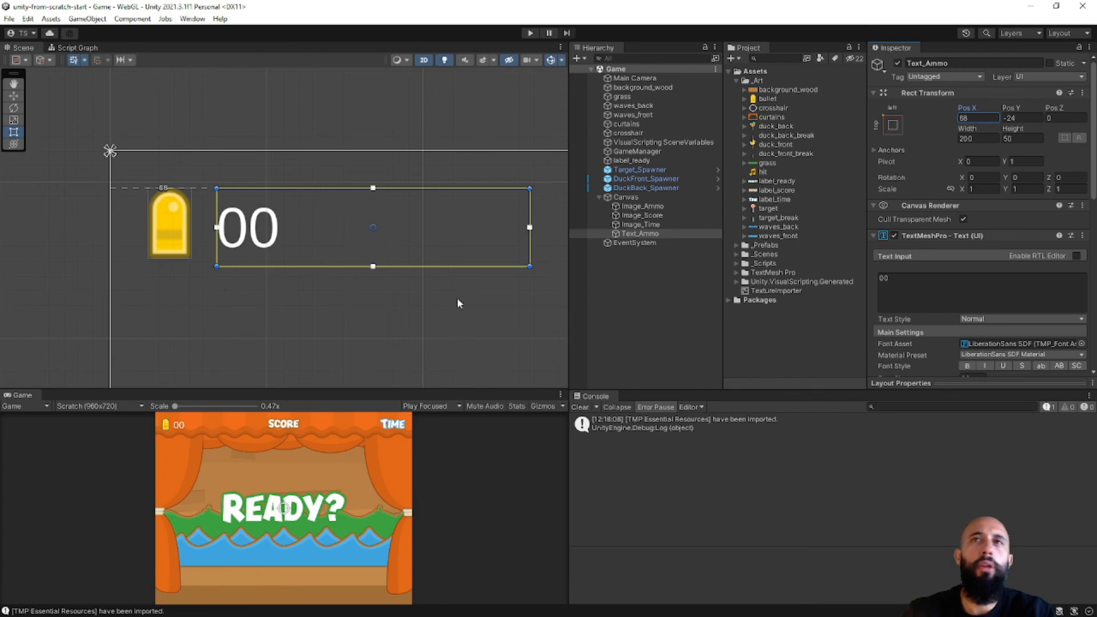
Look through the asset files available to import into the _Art folder and close the import dialog without importing any
click(803, 80)
right_click(804, 81)
click(831, 199)
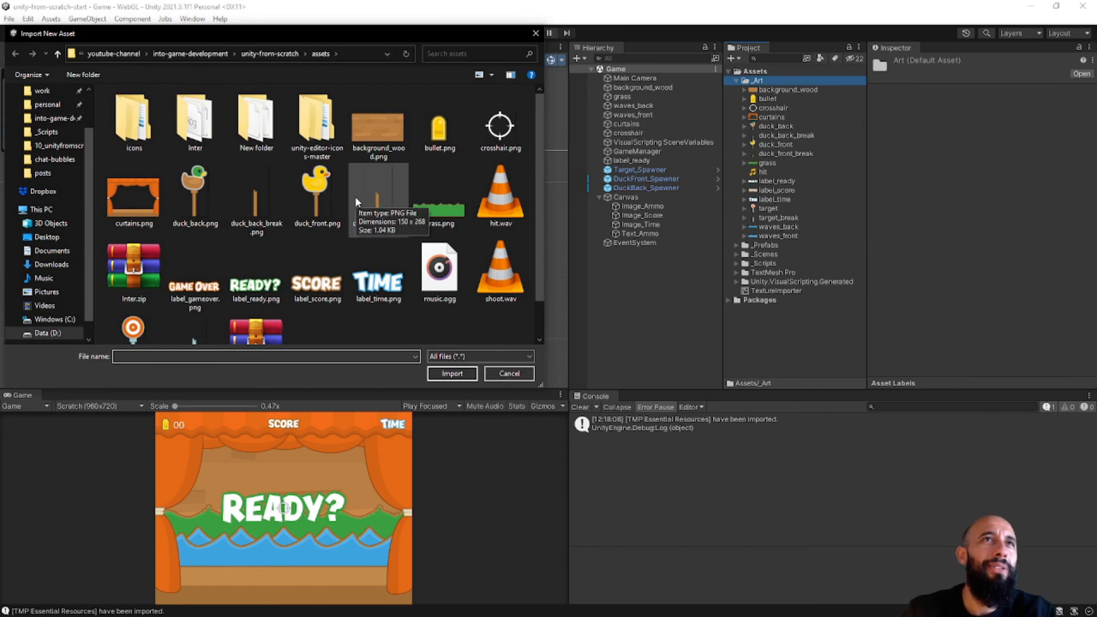
scroll(355, 197, down, 1)
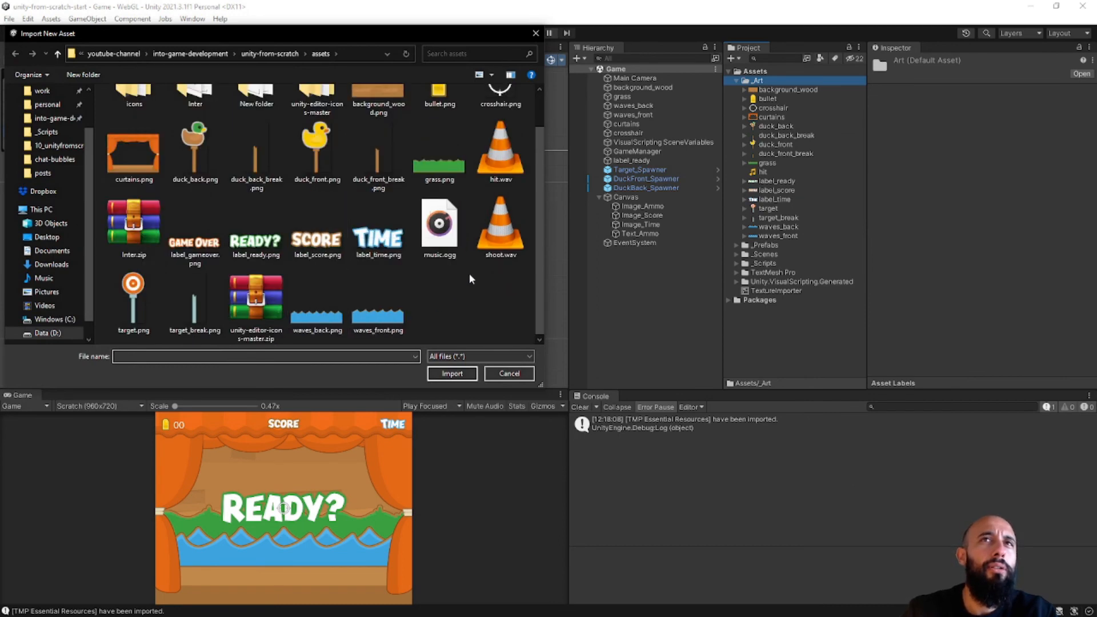
scroll(472, 274, up, 1)
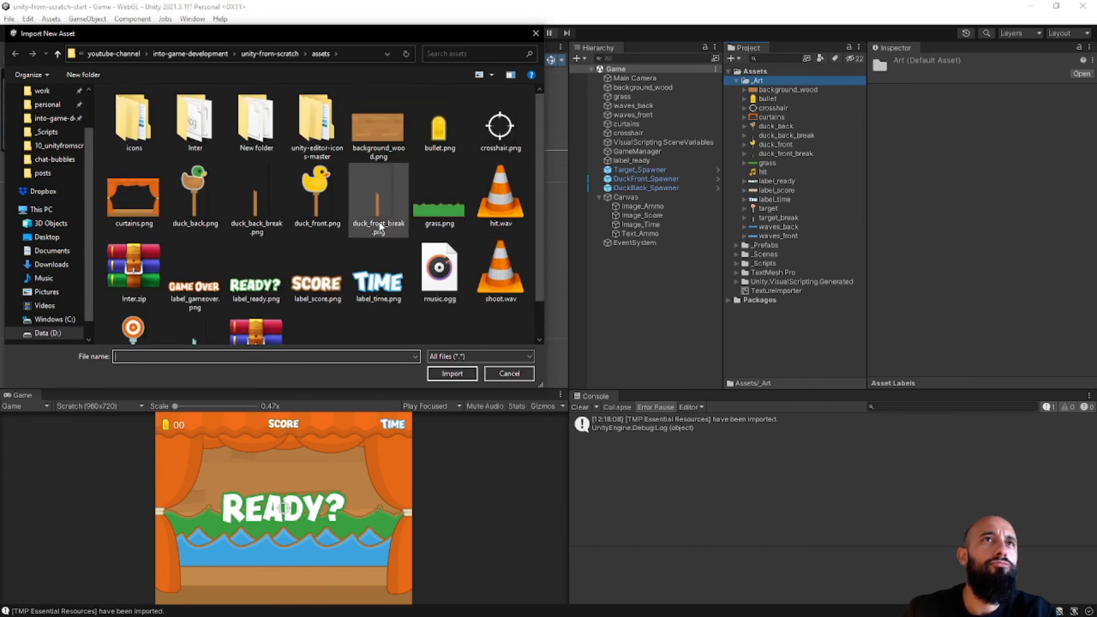
scroll(270, 228, down, 1)
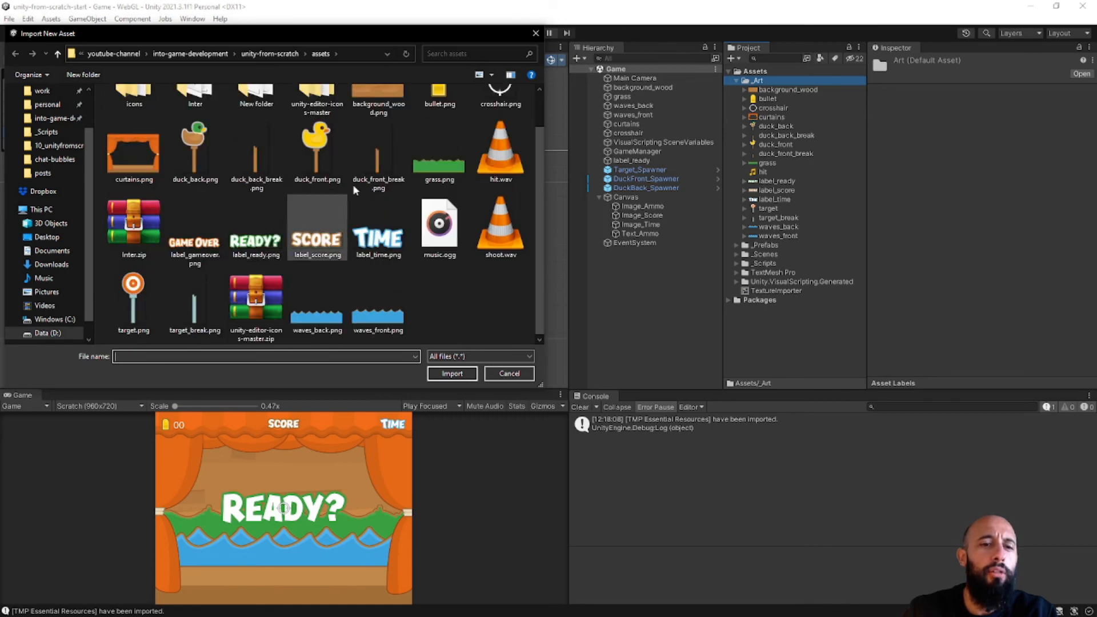
click(535, 32)
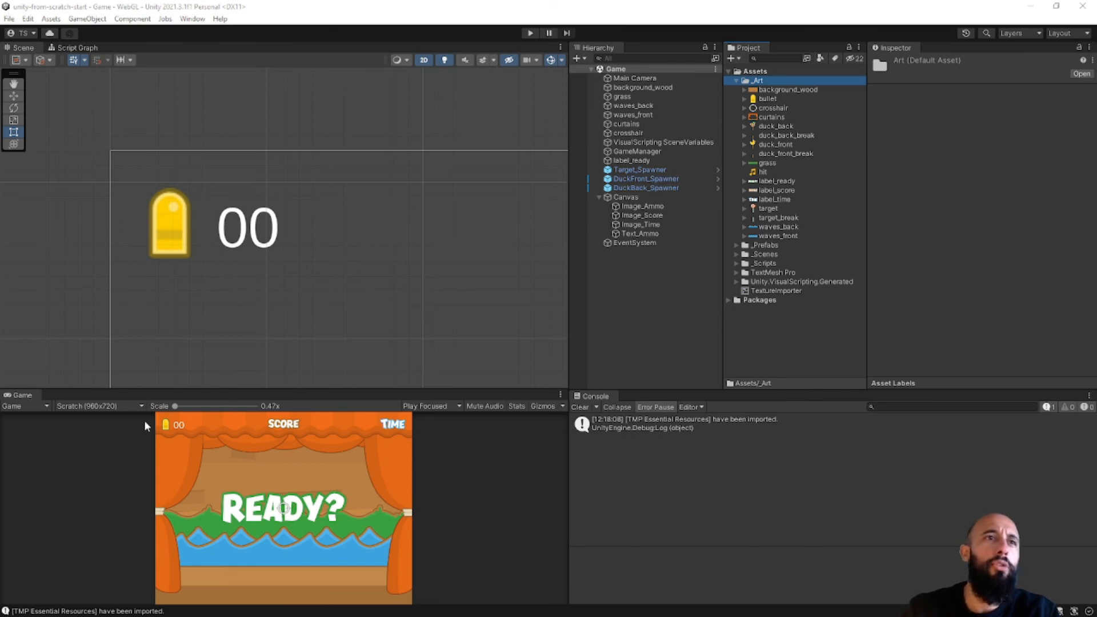
Enlarge the Game view to about 0.7x scale to preview the ammo text, keeping Text_Ammo selected
click(658, 235)
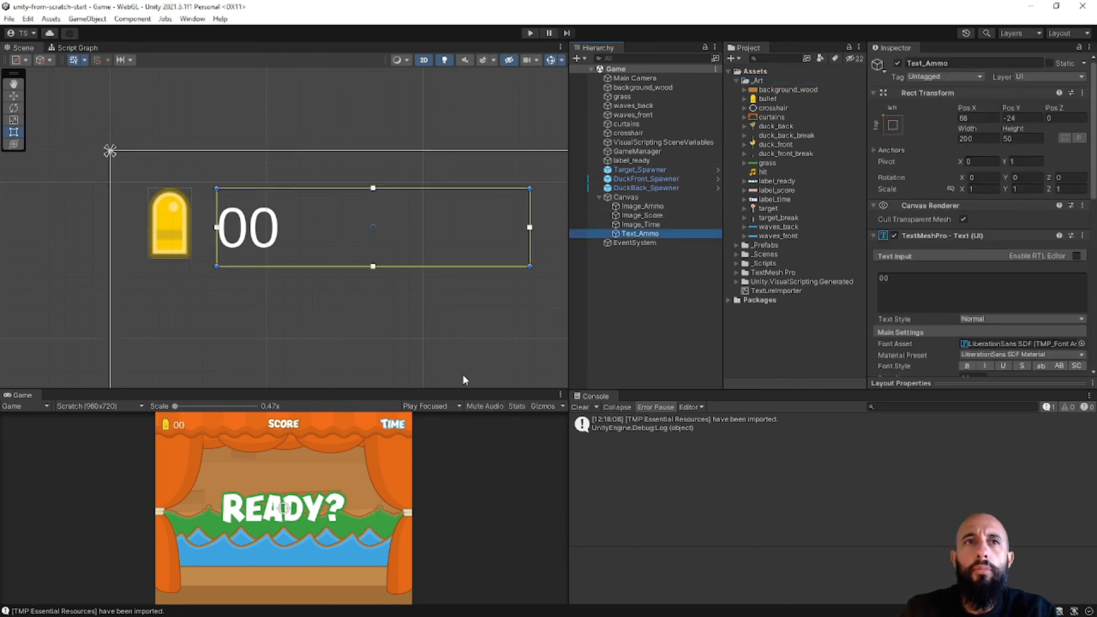
drag(457, 390, 465, 292)
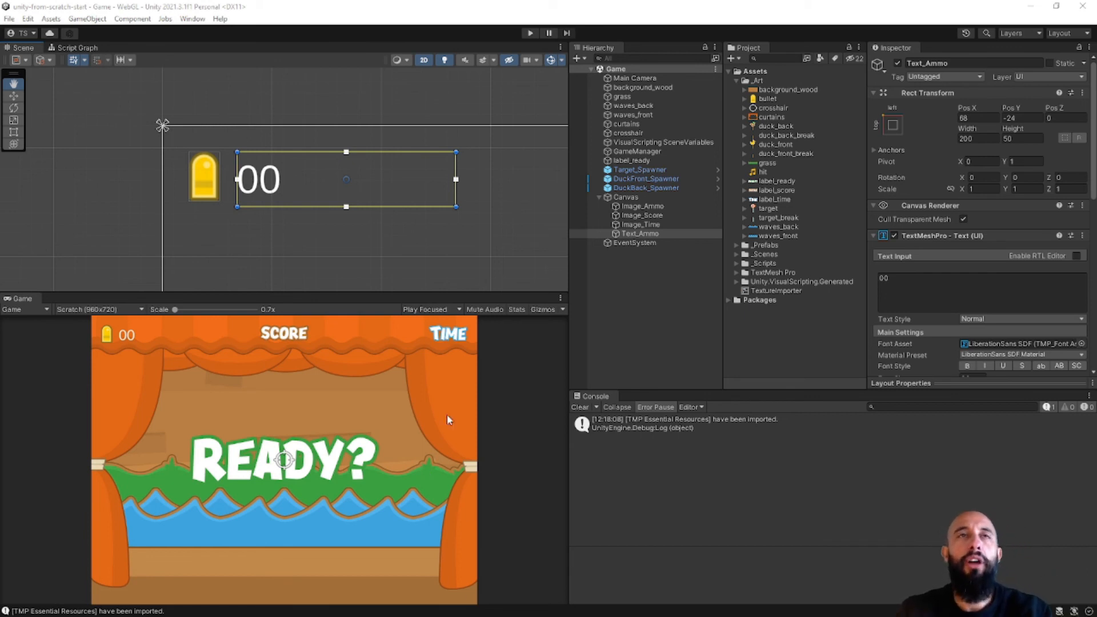
click(646, 264)
click(648, 234)
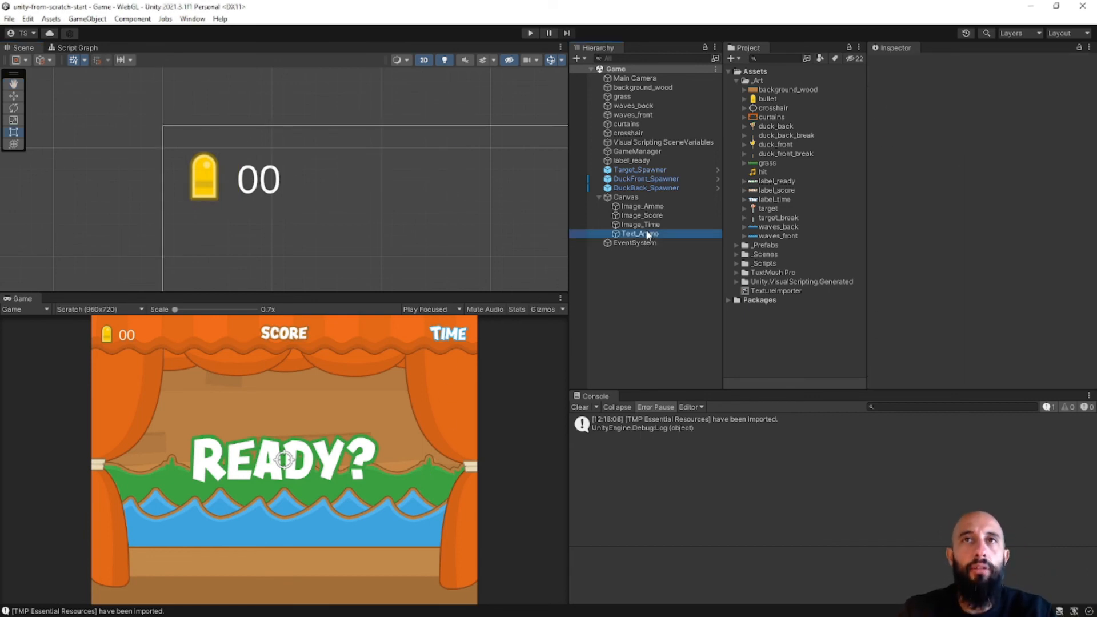
Add a legacy UI Text object to the Canvas and examine its character and paragraph settings
click(628, 197)
right_click(641, 199)
mouse_move(752, 440)
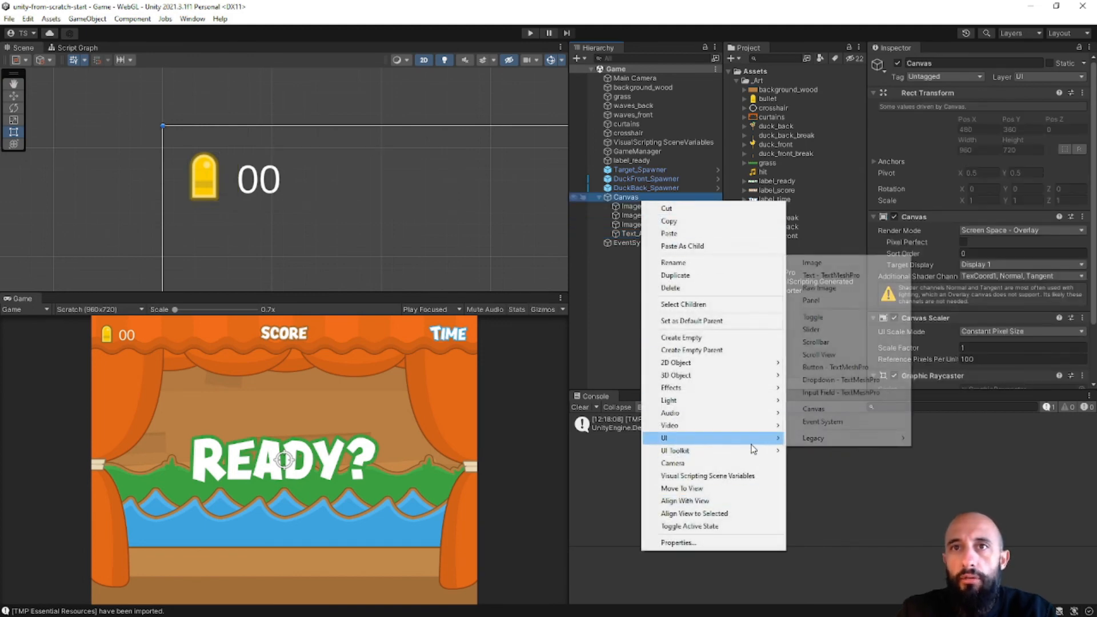
mouse_move(845, 438)
click(936, 438)
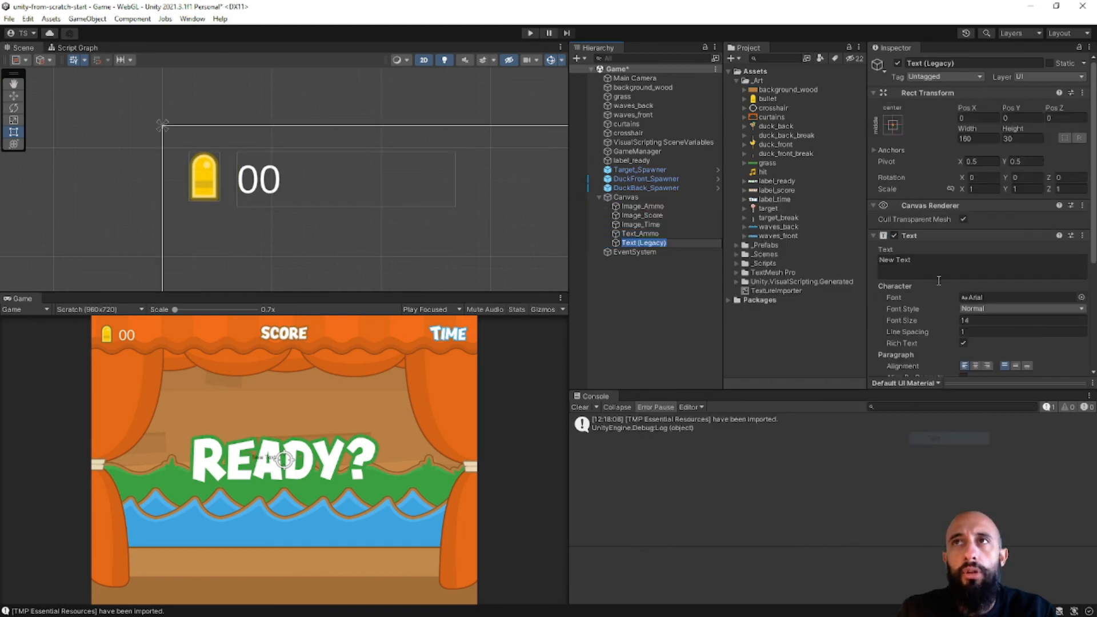
scroll(928, 247, down, 3)
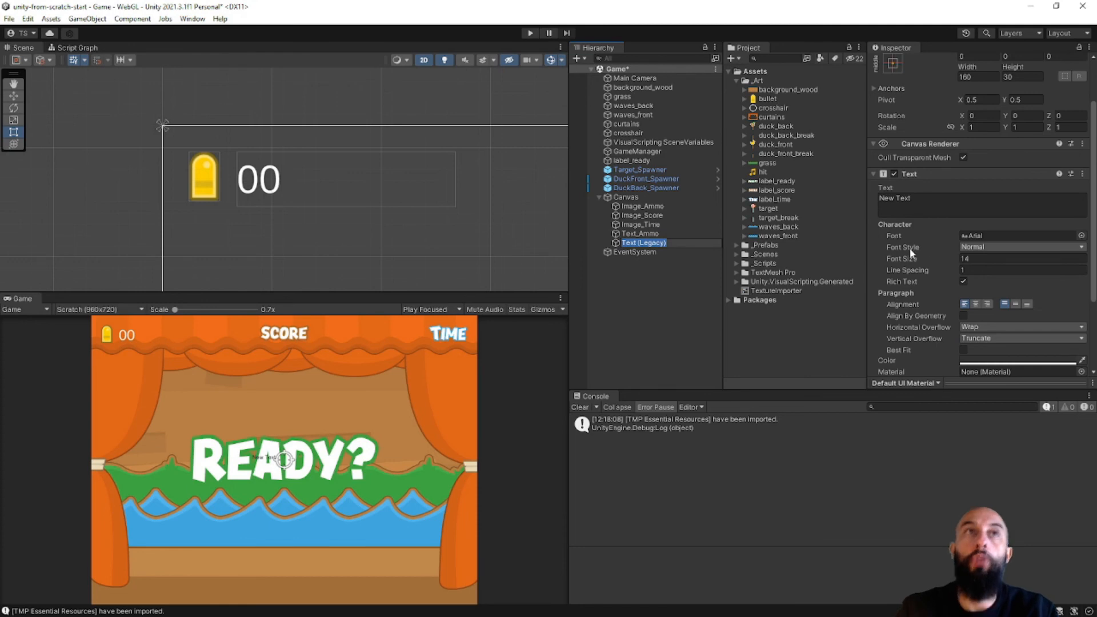
scroll(926, 315, down, 1)
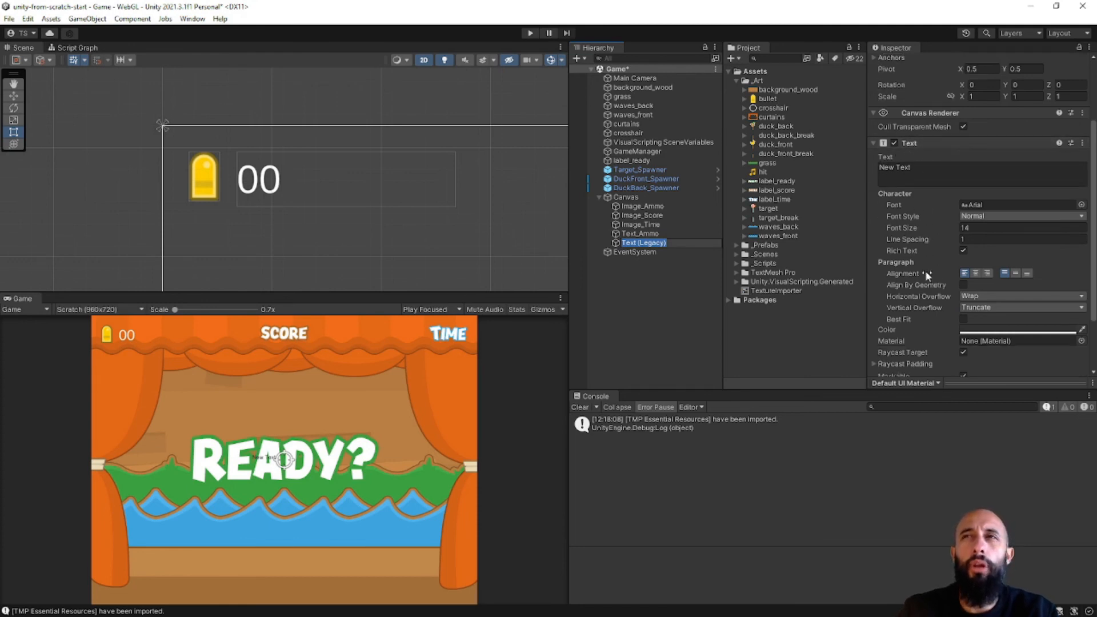
scroll(973, 306, down, 2)
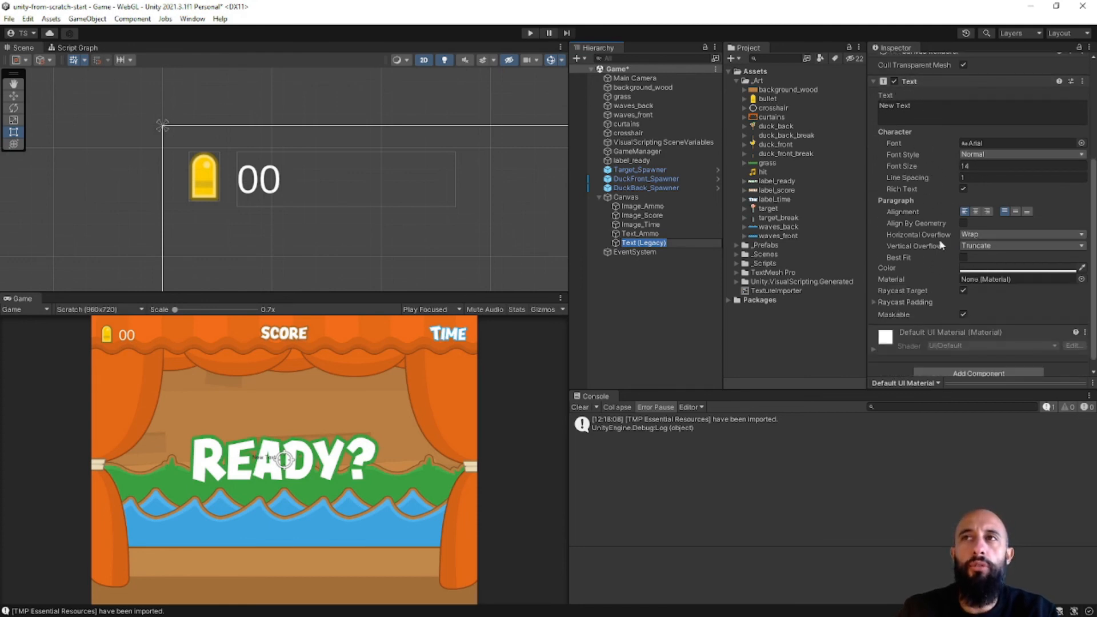
scroll(913, 229, up, 3)
Delete the legacy Text object from the Canvas, reselect Text_Ammo, and save the scene
click(641, 244)
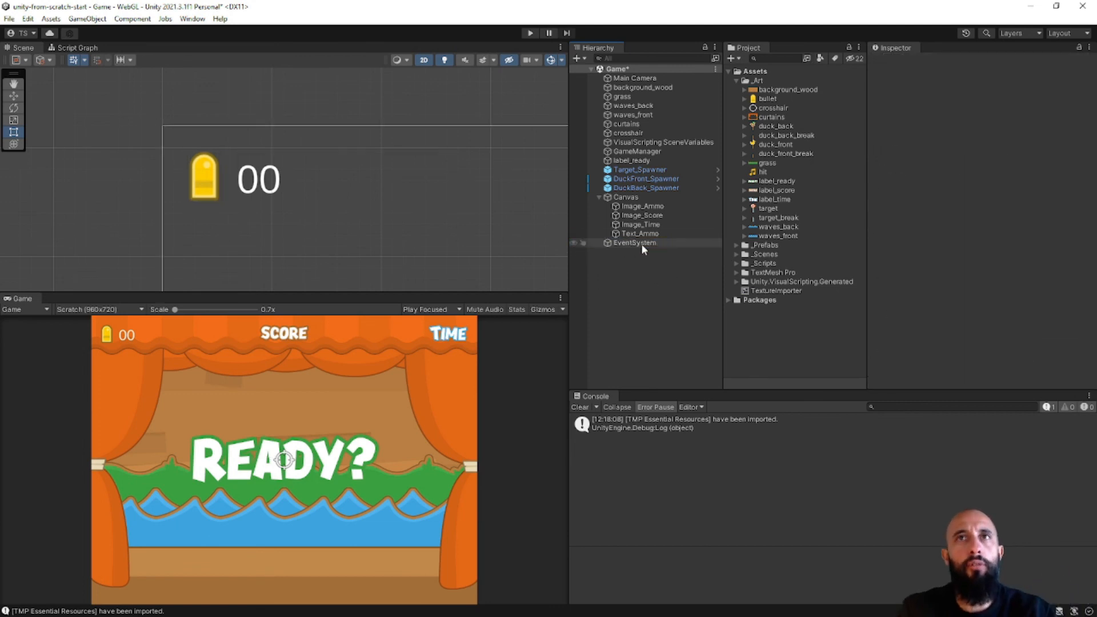
key(Delete)
click(641, 234)
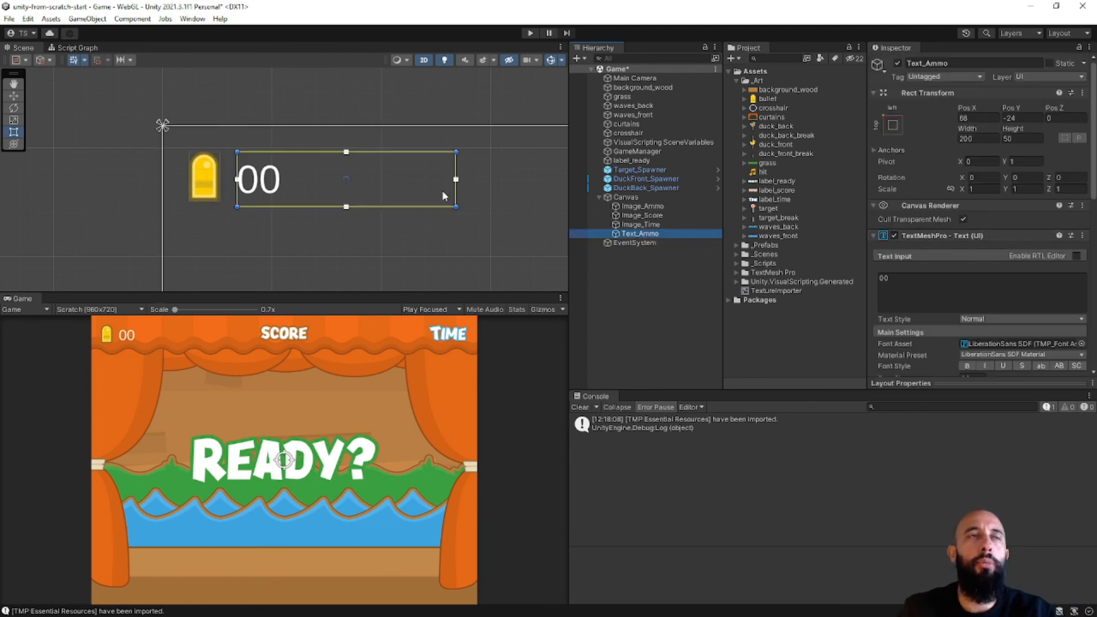
key(ctrl+s)
Try the bold font style on Text_Ammo and turn it back off
scroll(440, 197, down, 3)
middle_drag(451, 198, 307, 210)
click(656, 234)
scroll(379, 207, up, 2)
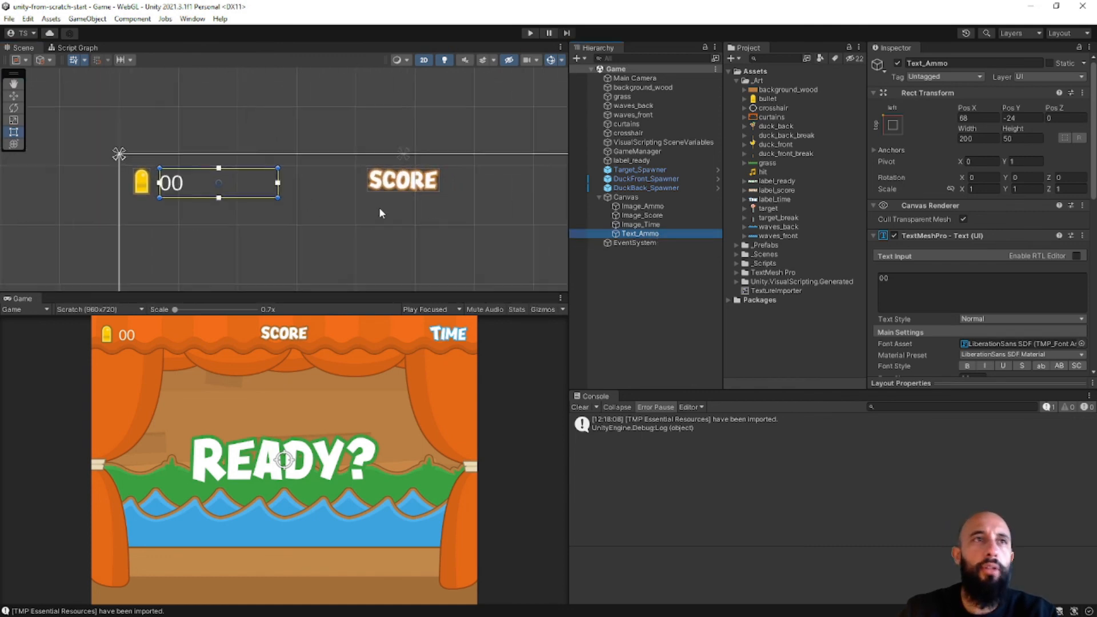
middle_drag(379, 207, 351, 208)
scroll(939, 337, down, 3)
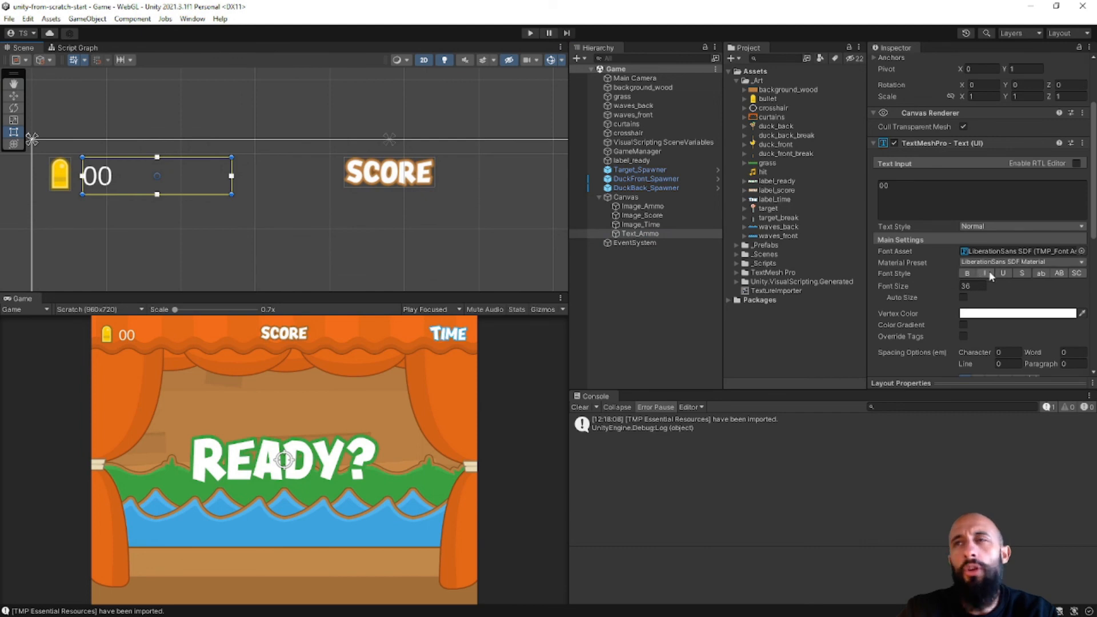
click(967, 274)
click(967, 273)
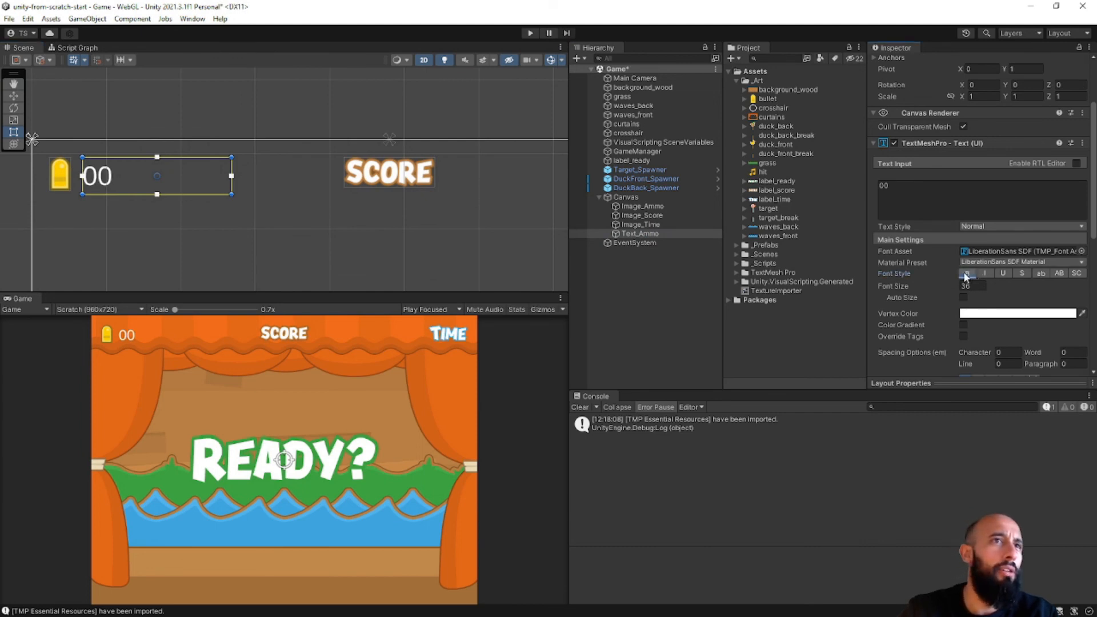
Duplicate Text_Ammo in the Canvas and rename the copy Text_Score
click(636, 233)
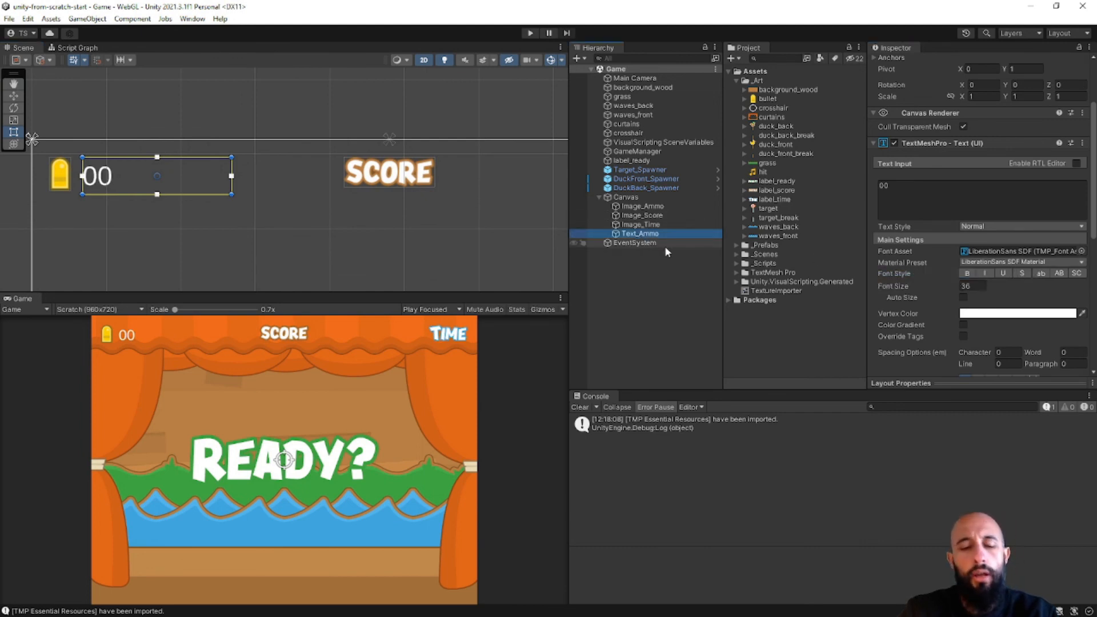
key(ctrl+d)
key(F2)
key(BackSpace)
key(BackSpace)
key(BackSpace)
key(BackSpace)
key(BackSpace)
key(BackSpace)
key(BackSpace)
key(BackSpace)
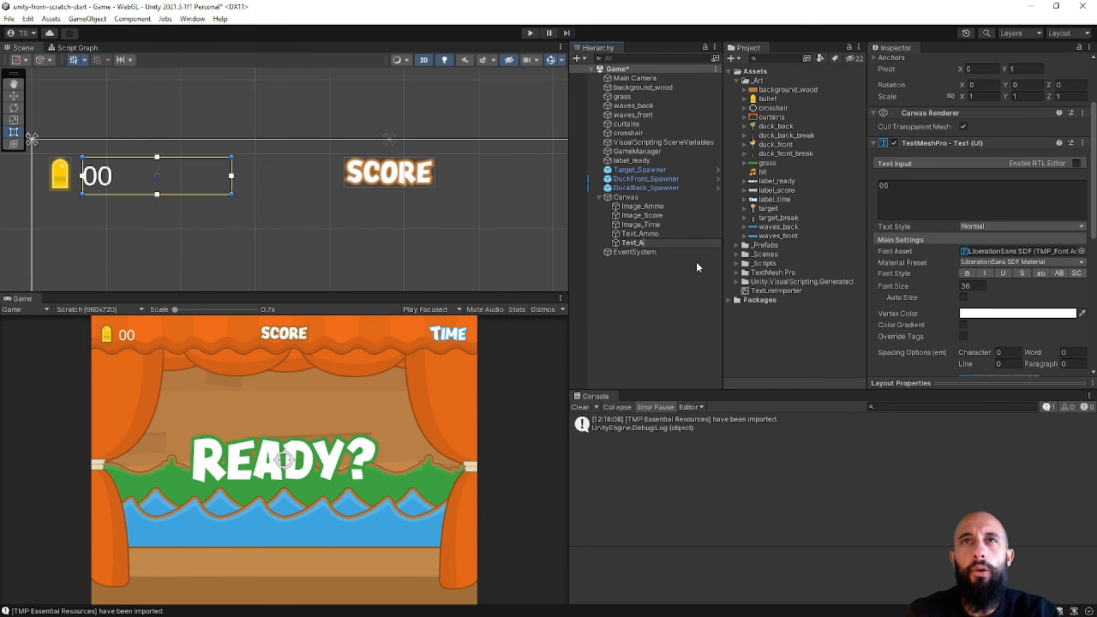
text(Score)
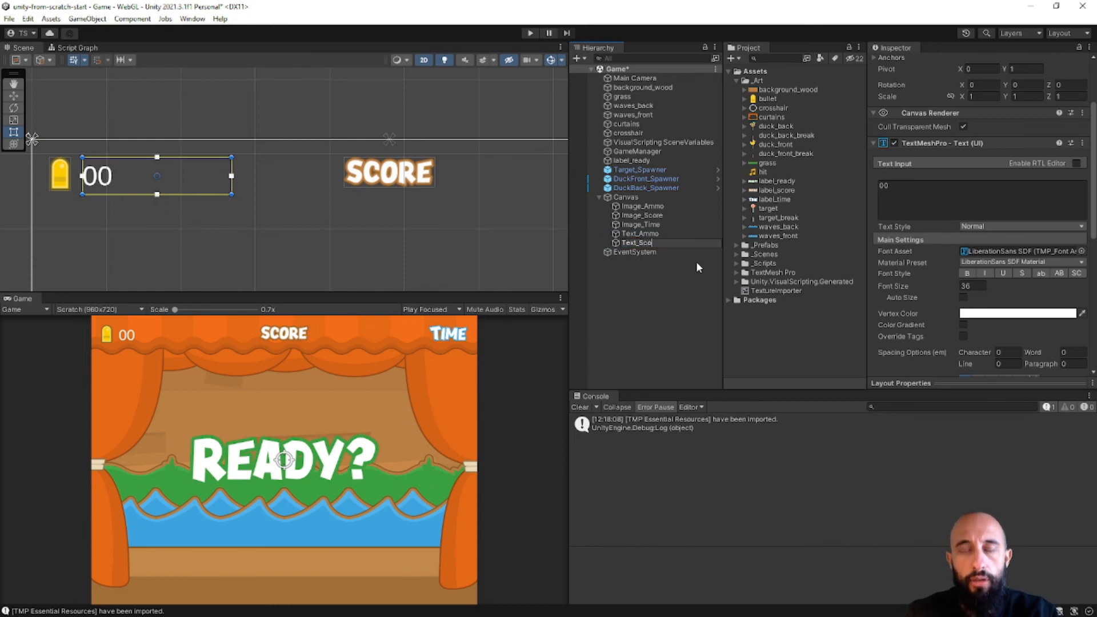
key(Return)
Anchor Text_Score to the canvas's top center, including pivot and position, and move it below the SCORE image at Pos Y -64
scroll(943, 142, up, 3)
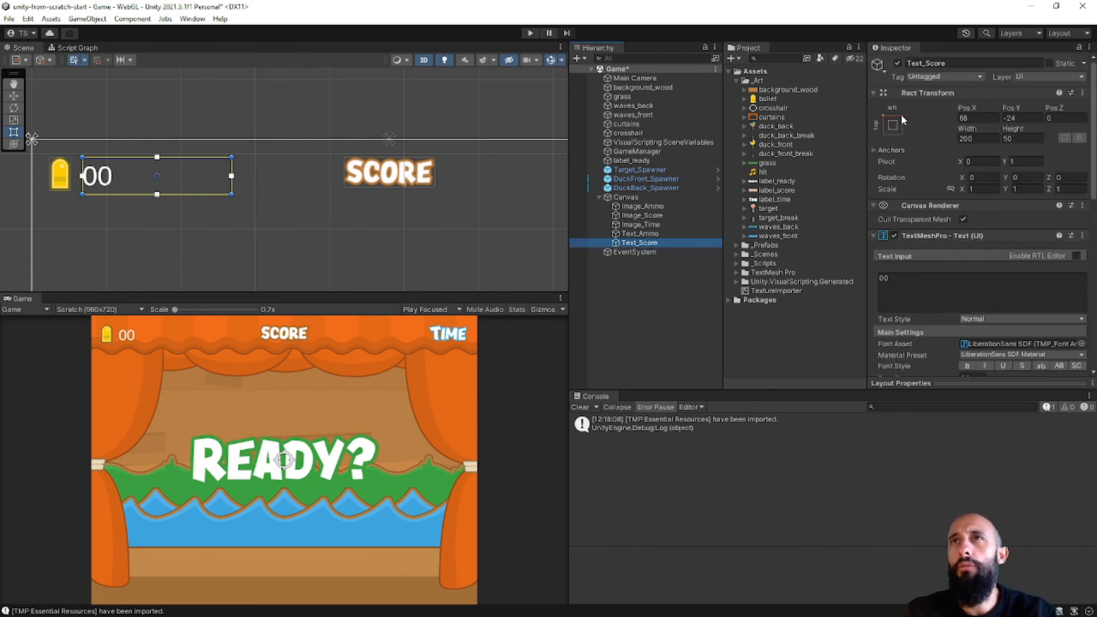
click(892, 125)
alt+shift+click(957, 208)
key(t)
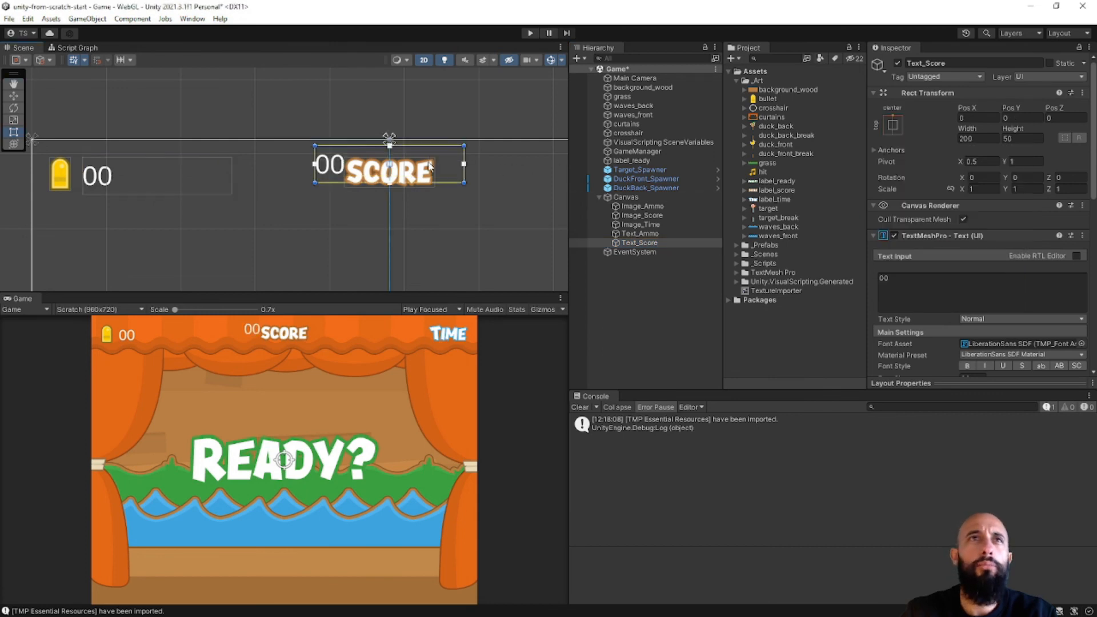
drag(429, 163, 428, 204)
middle_drag(461, 209, 366, 188)
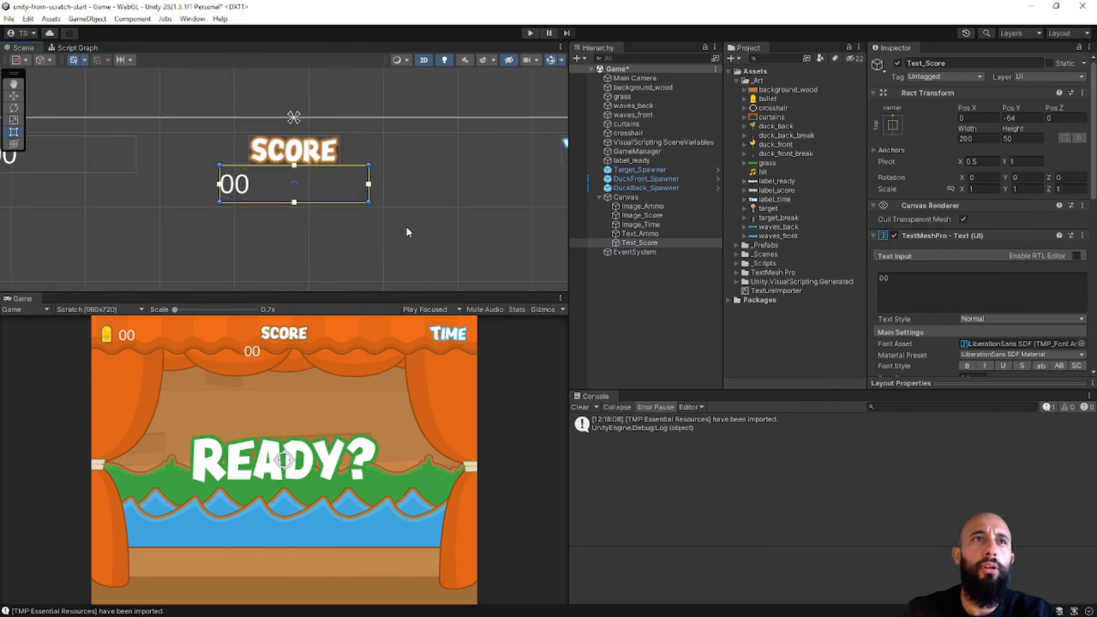
Center the Text_Score text horizontally, and try the bold font style before turning it back off
scroll(952, 309, down, 5)
click(978, 317)
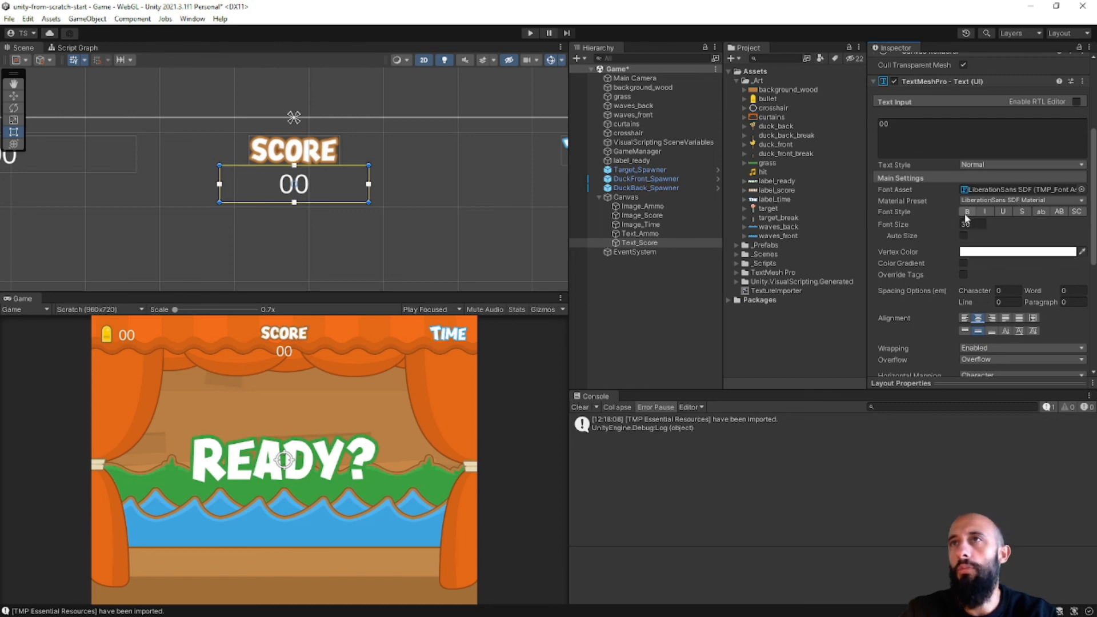
scroll(964, 334, down, 2)
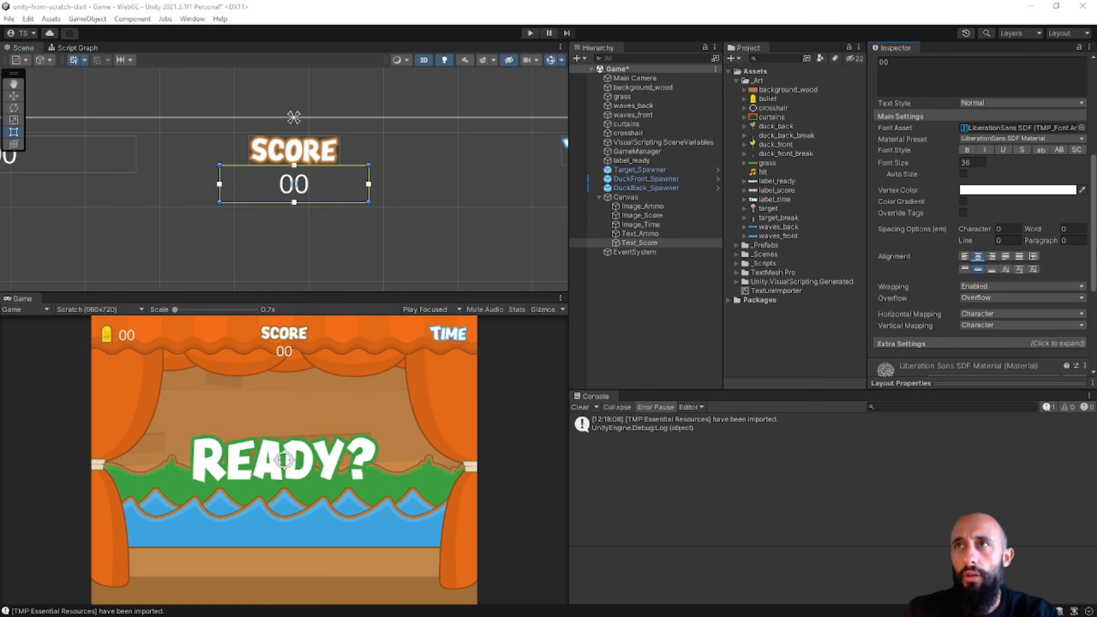
click(967, 150)
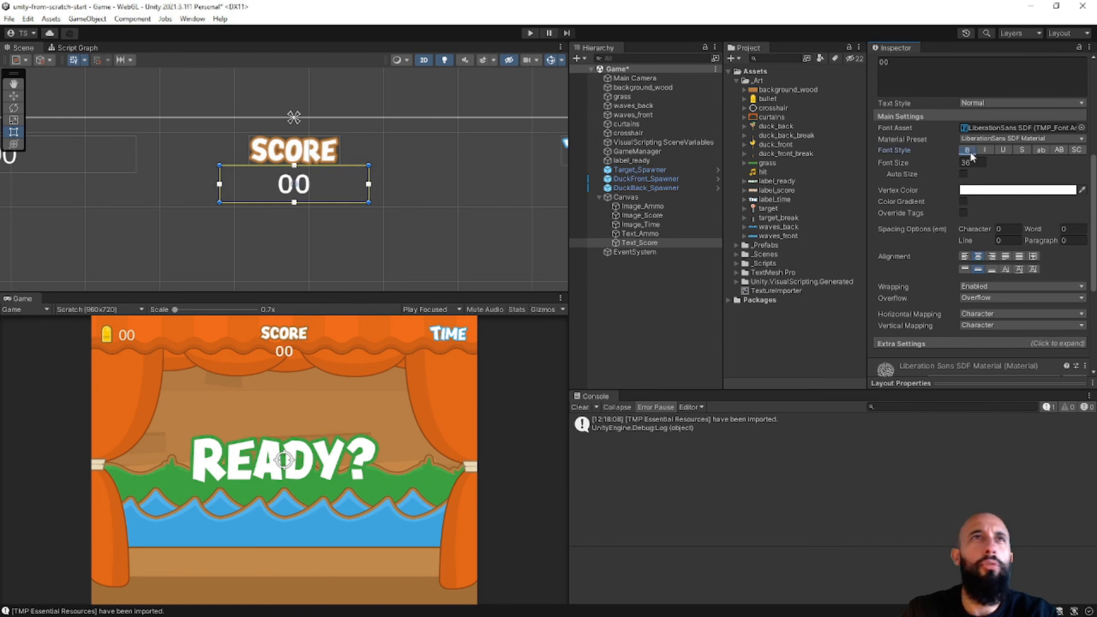
click(967, 150)
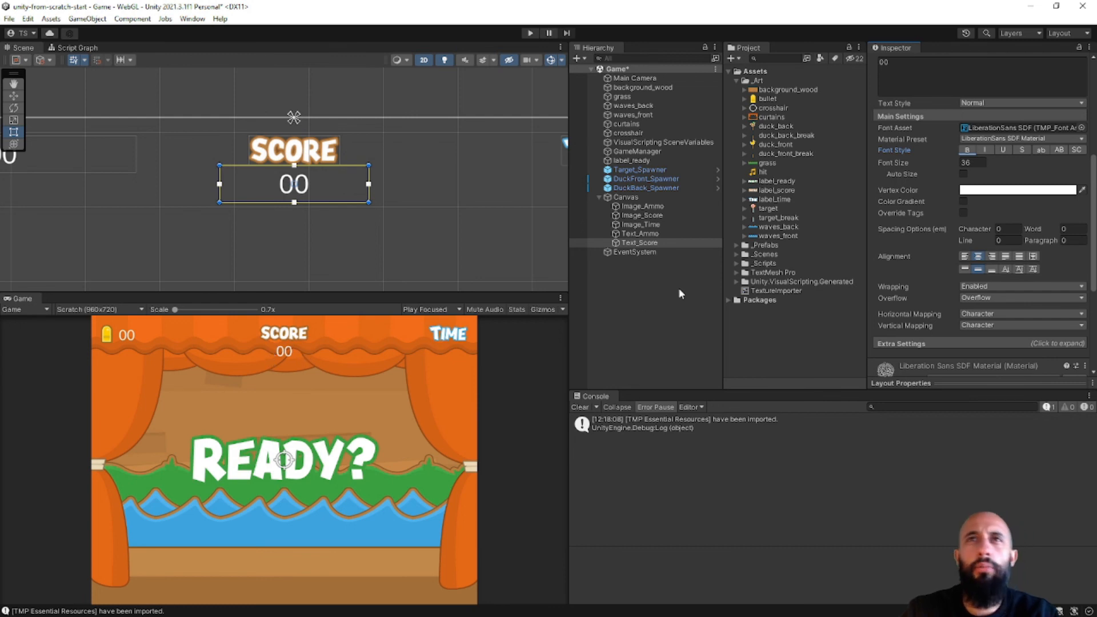
Duplicate Text_Score in the Canvas and rename the copy Text_Time
double_click(673, 239)
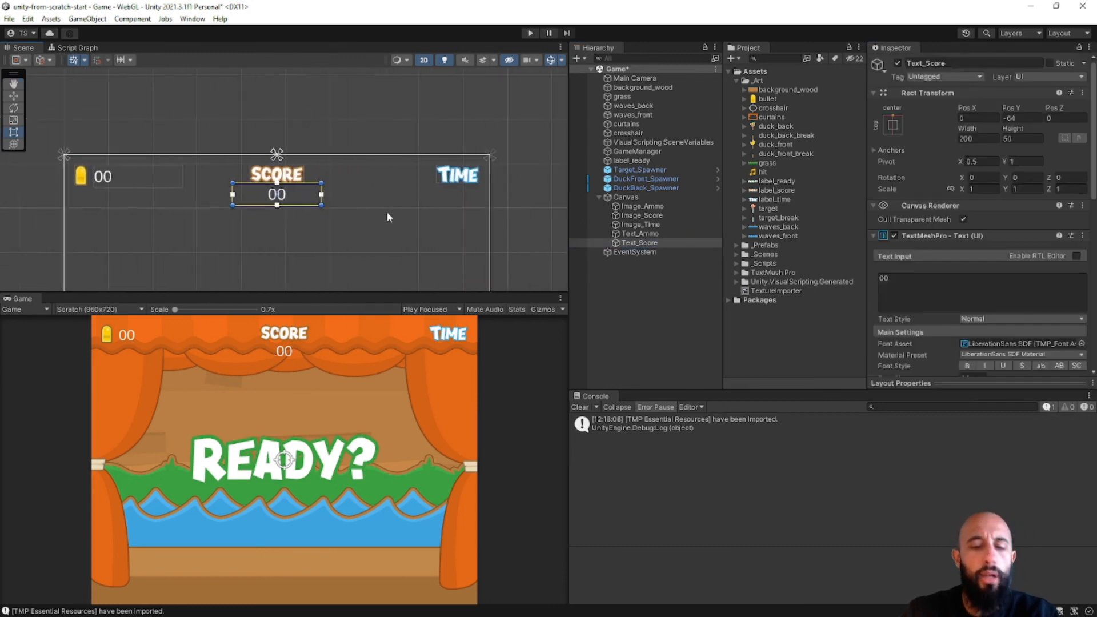
key(ctrl+d)
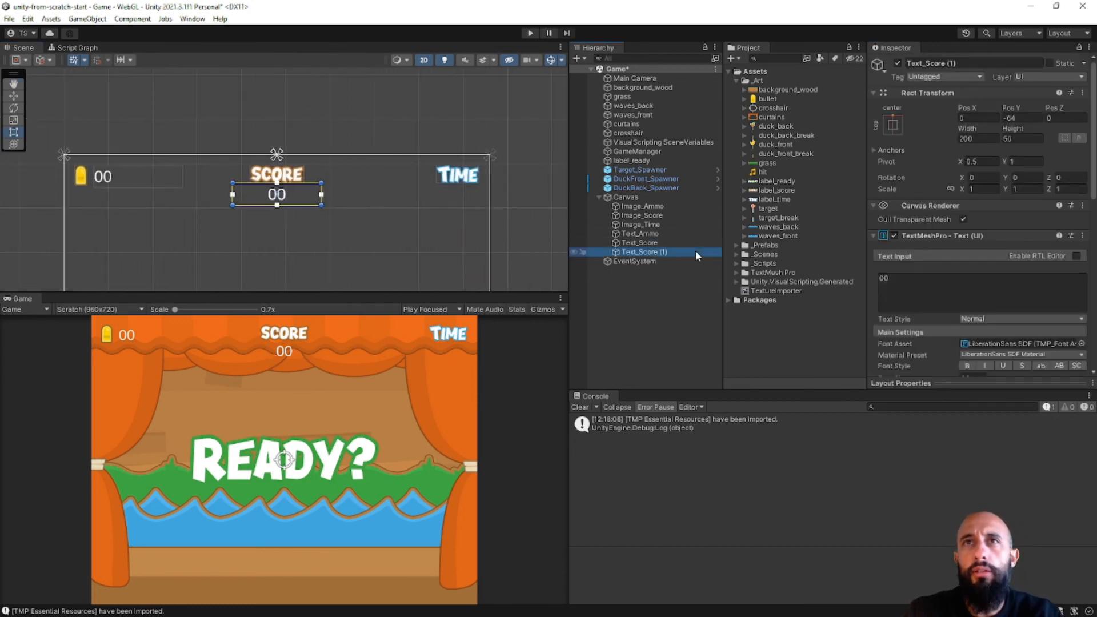
key(F2)
key(End)
key(BackSpace)
key(BackSpace)
key(BackSpace)
key(BackSpace)
key(BackSpace)
key(BackSpace)
key(BackSpace)
key(BackSpace)
key(BackSpace)
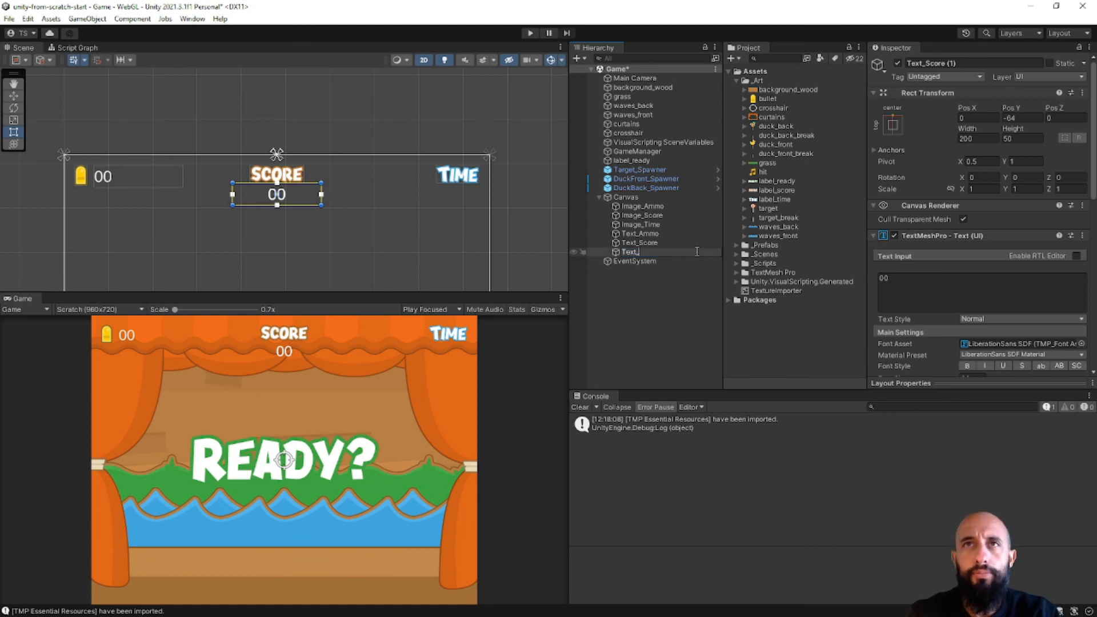
text(Time)
key(Return)
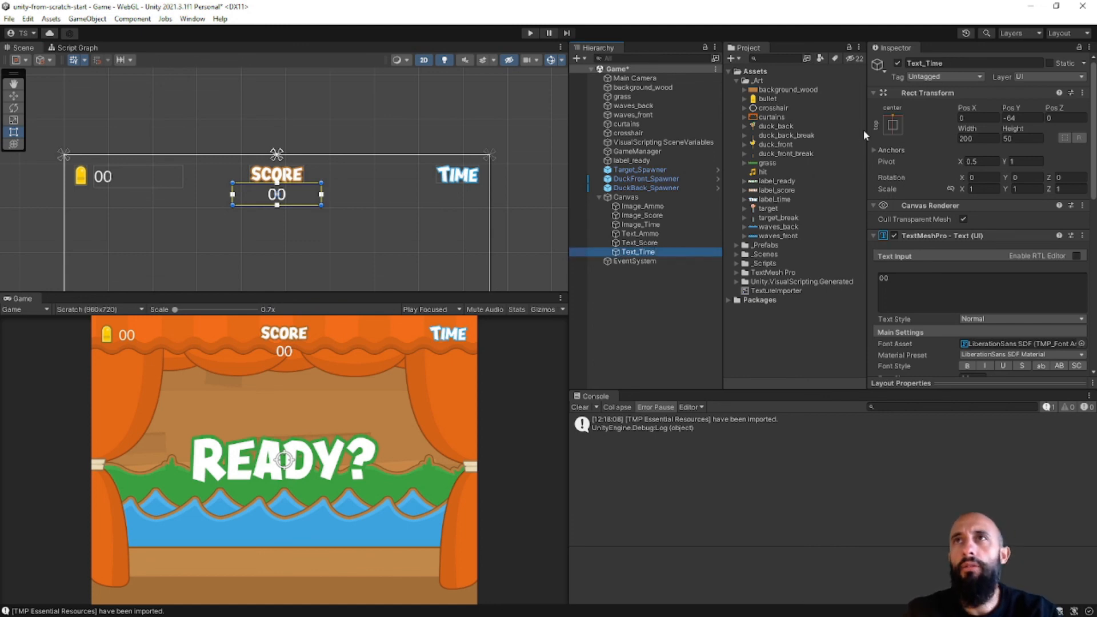
Anchor Text_Time and its pivot to the canvas's top right, and place it below the TIME image at Pos X -24, Pos Y -64
click(892, 125)
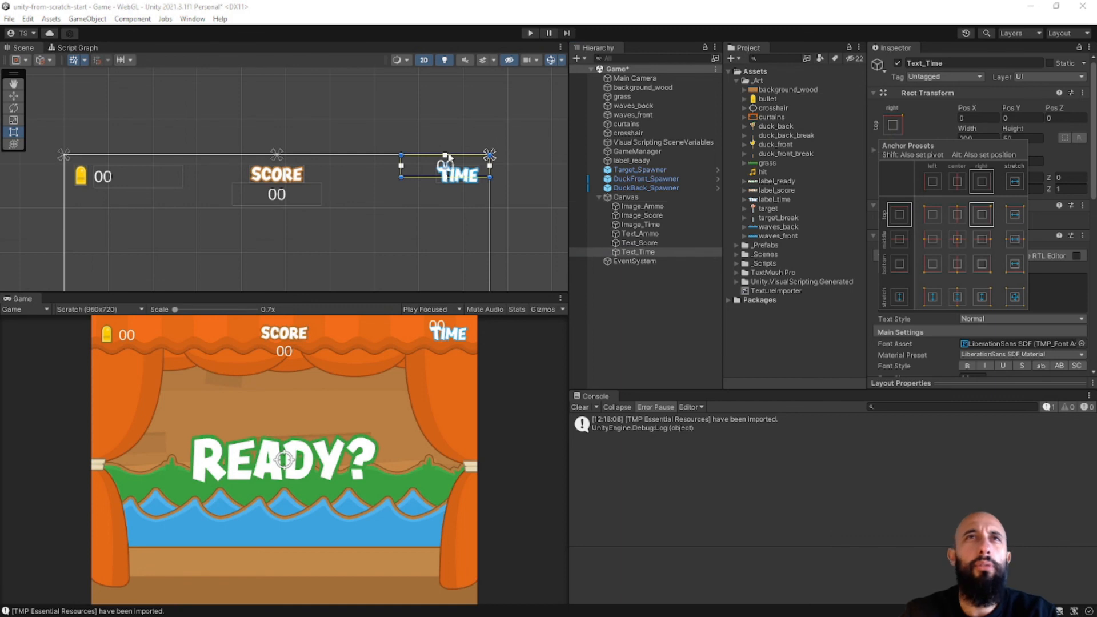
drag(452, 171, 464, 200)
scroll(464, 200, up, 2)
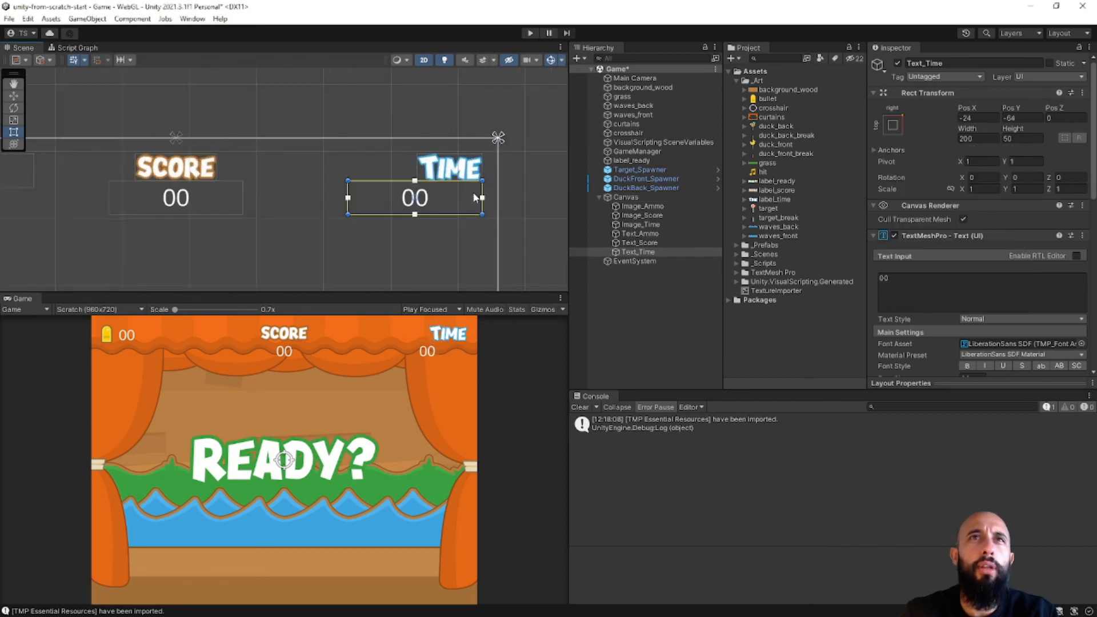
Right-align the Text_Time text and save the scene
scroll(947, 275, down, 5)
click(991, 319)
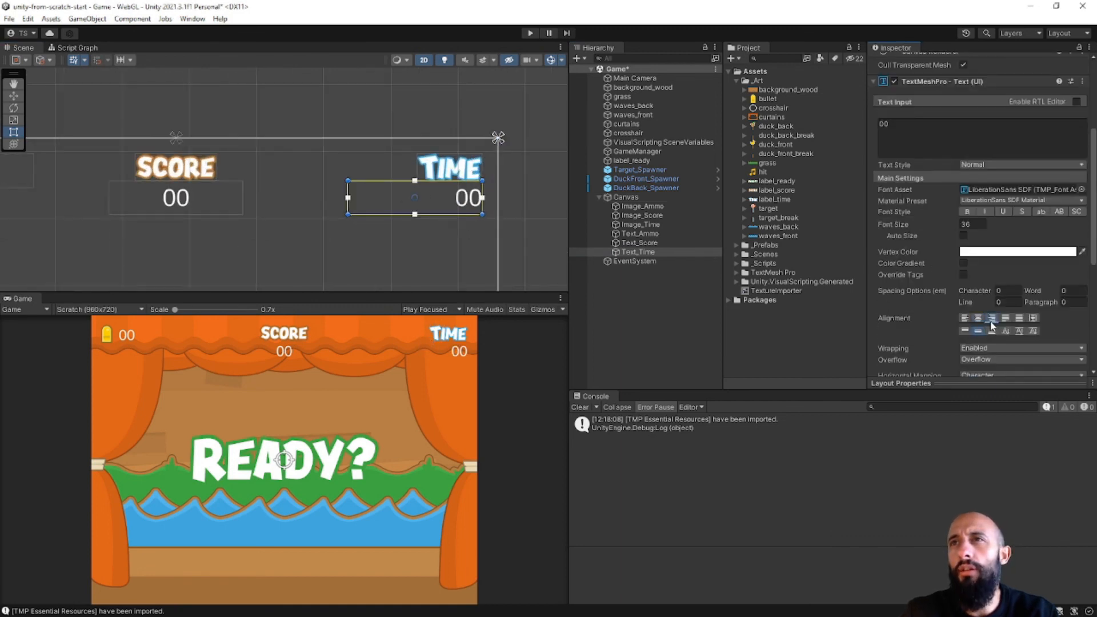
click(625, 286)
scroll(377, 163, down, 4)
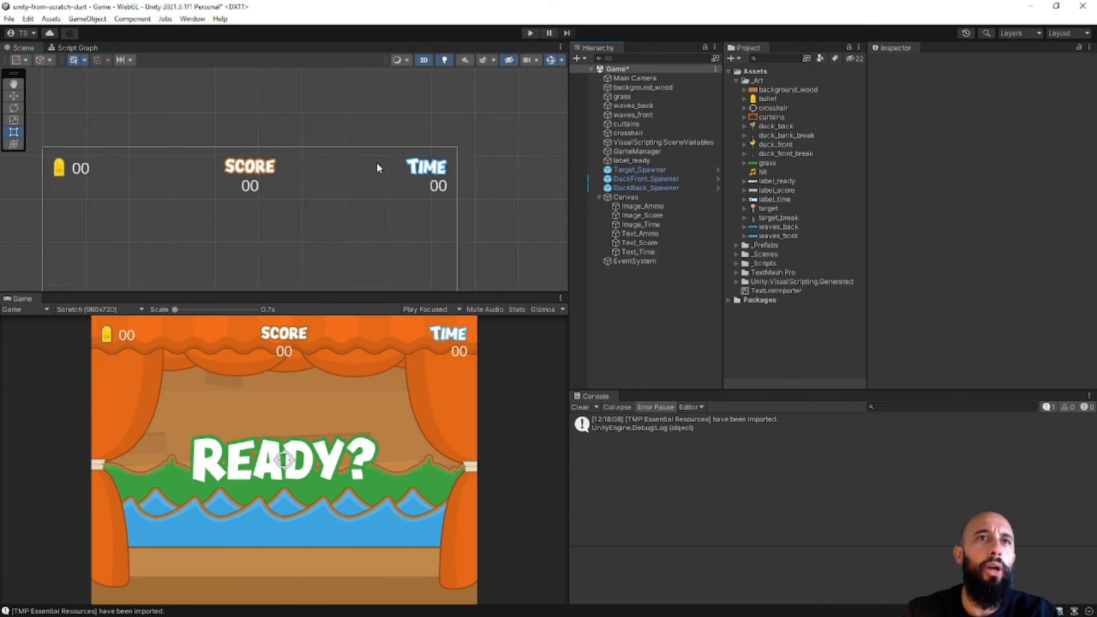
middle_drag(282, 167, 338, 183)
key(ctrl+s)
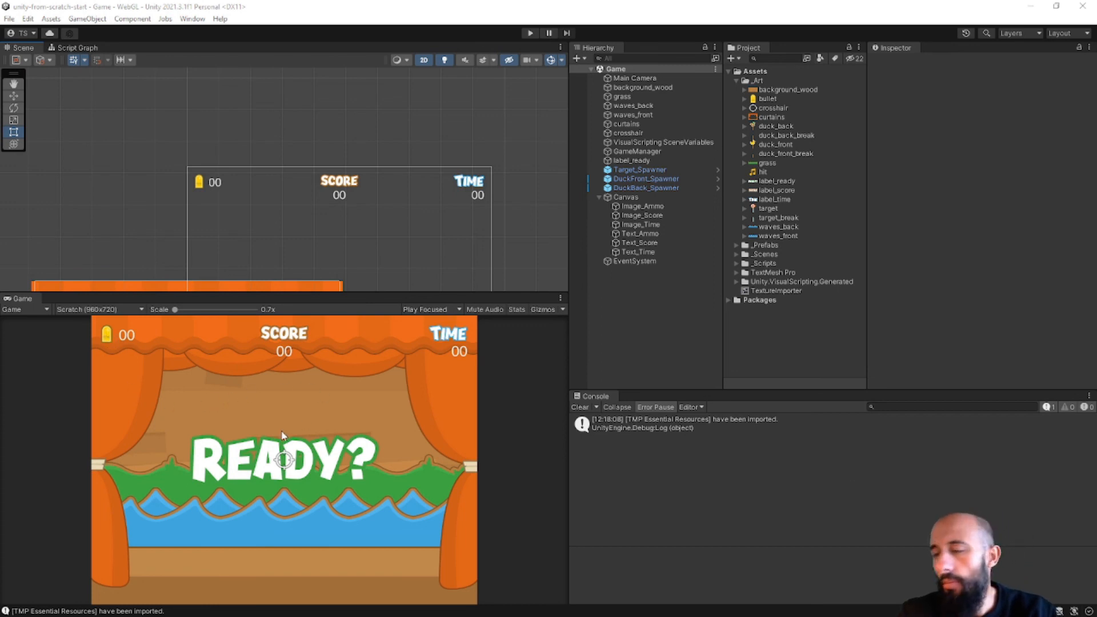
Examine the Canvas object's components, collapsing Rect Transform, Canvas, Canvas Scaler and Graphic Raycaster, and clear the selection
click(656, 200)
click(913, 217)
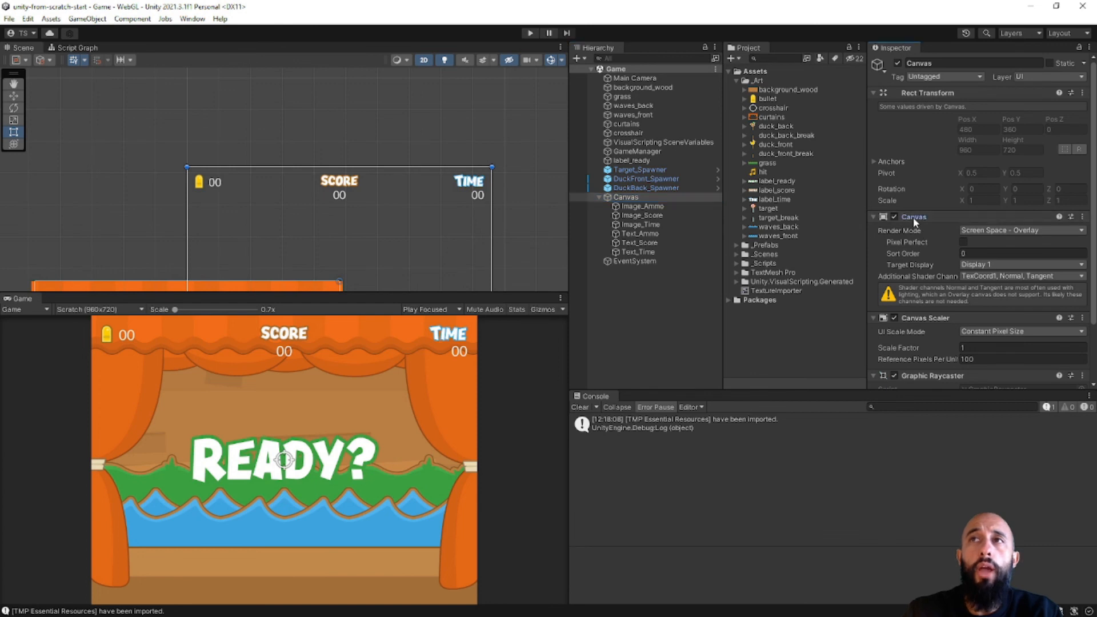
click(913, 228)
click(913, 93)
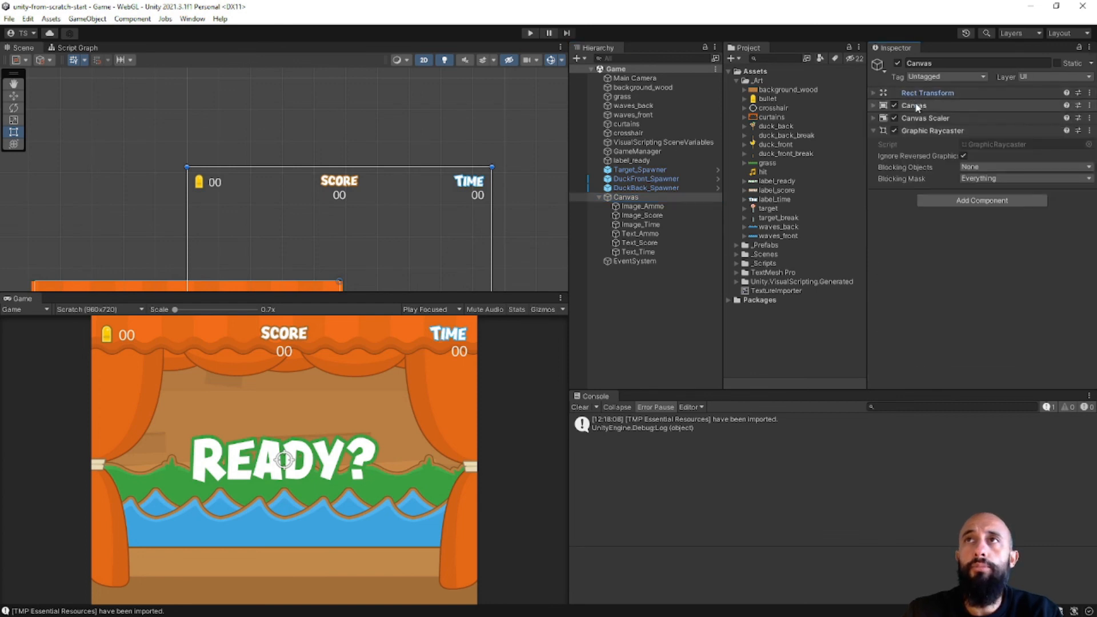
click(913, 130)
click(656, 311)
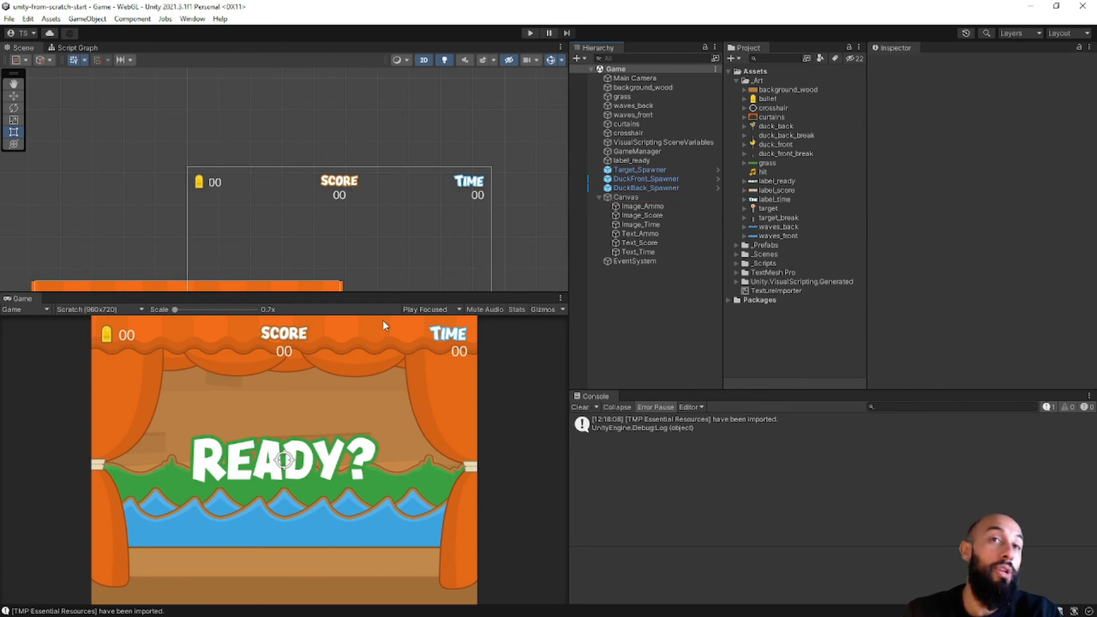
Enlarge the Game view to about 0.8x scale and frame the canvas beside the stage sprites in the Scene view
drag(383, 294, 387, 255)
scroll(383, 223, down, 5)
middle_drag(383, 223, 347, 142)
scroll(372, 138, up, 3)
scroll(348, 146, up, 2)
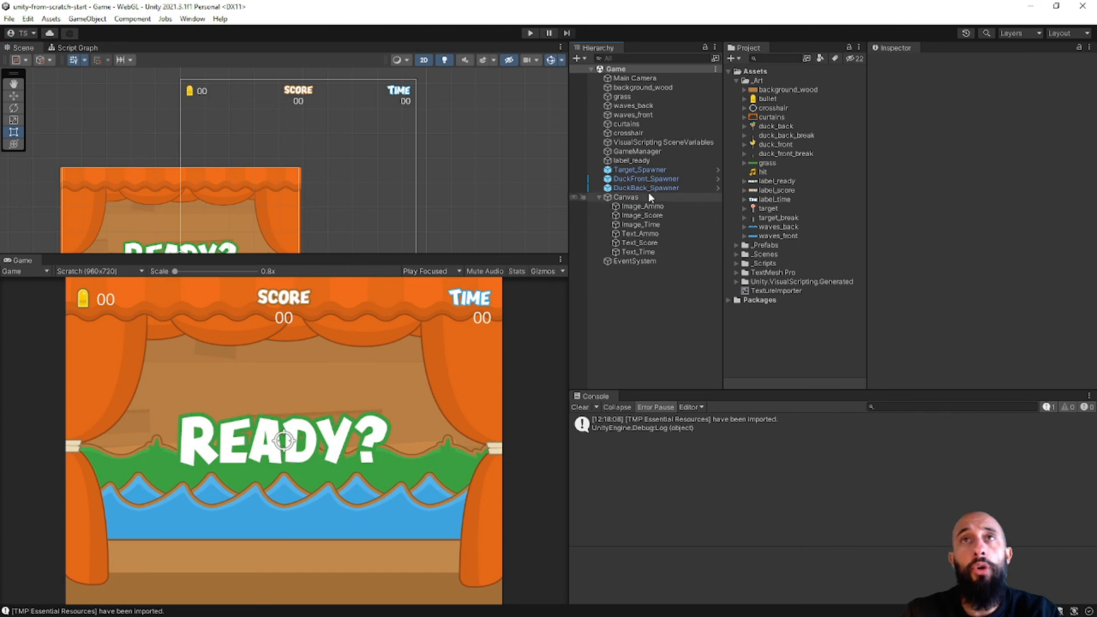
Select the GameManager object to show its variables
click(657, 152)
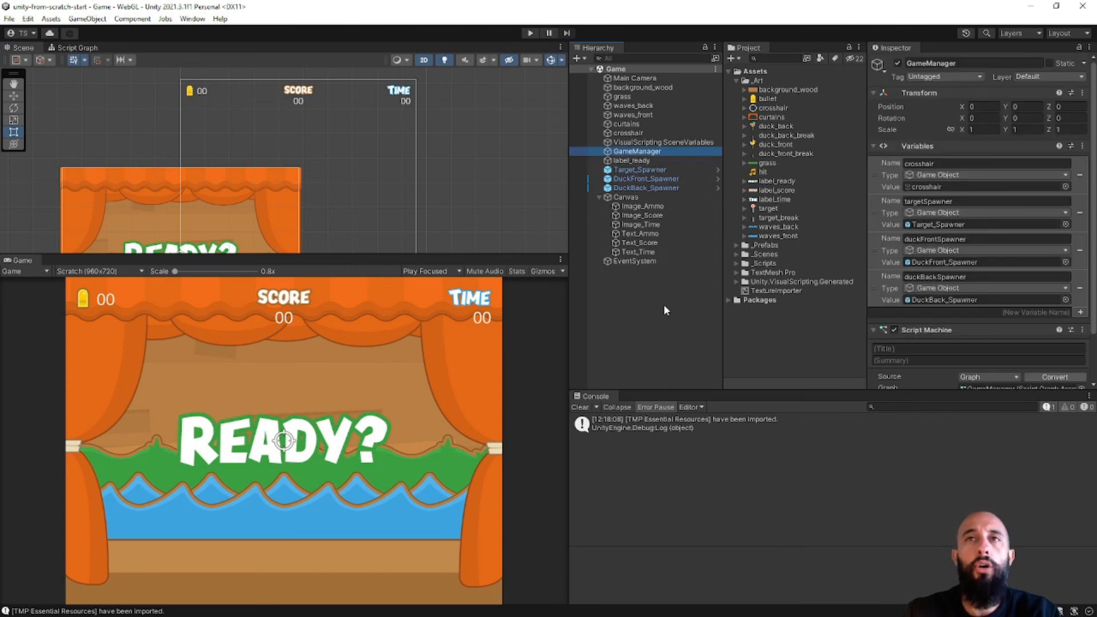